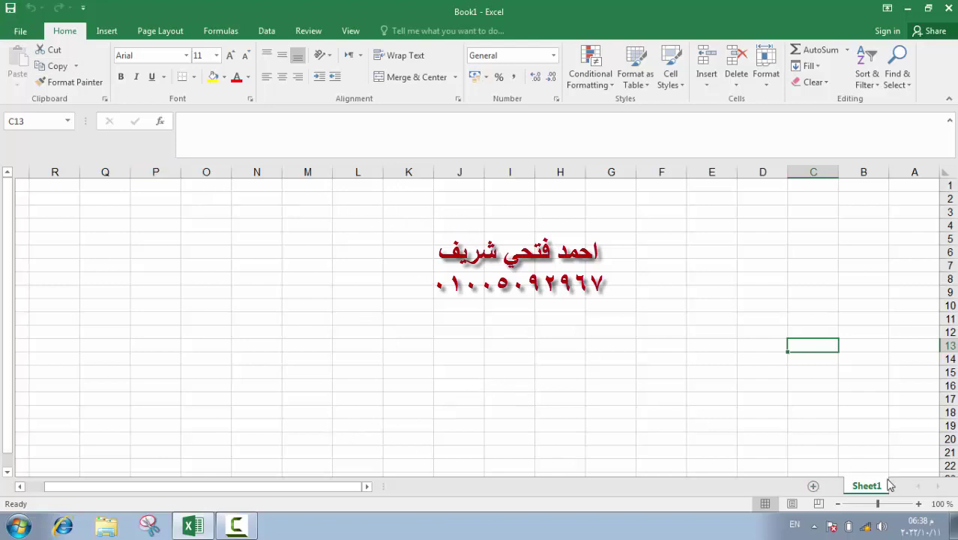
- Select columns C through F one by one, then rows 2 through 4
click(803, 172)
click(768, 172)
click(712, 171)
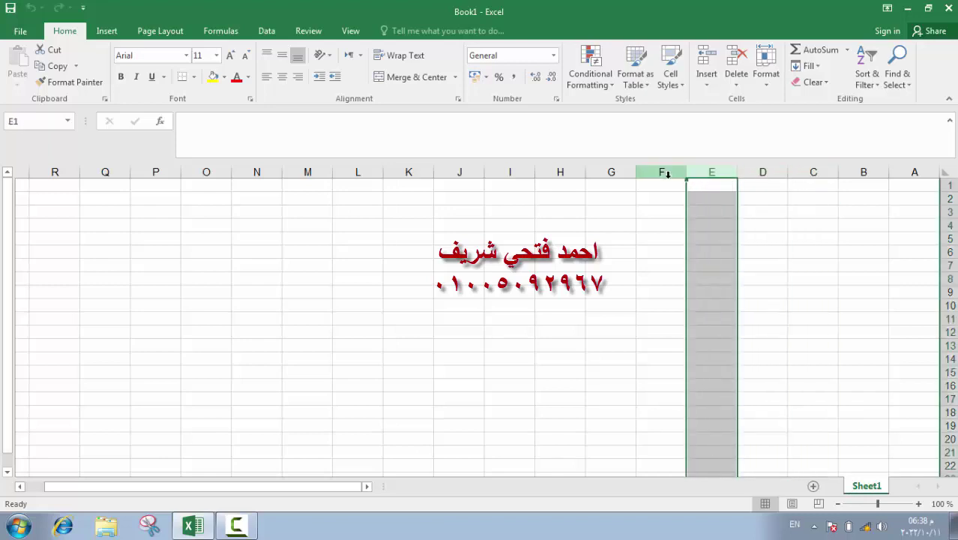
click(663, 172)
click(948, 198)
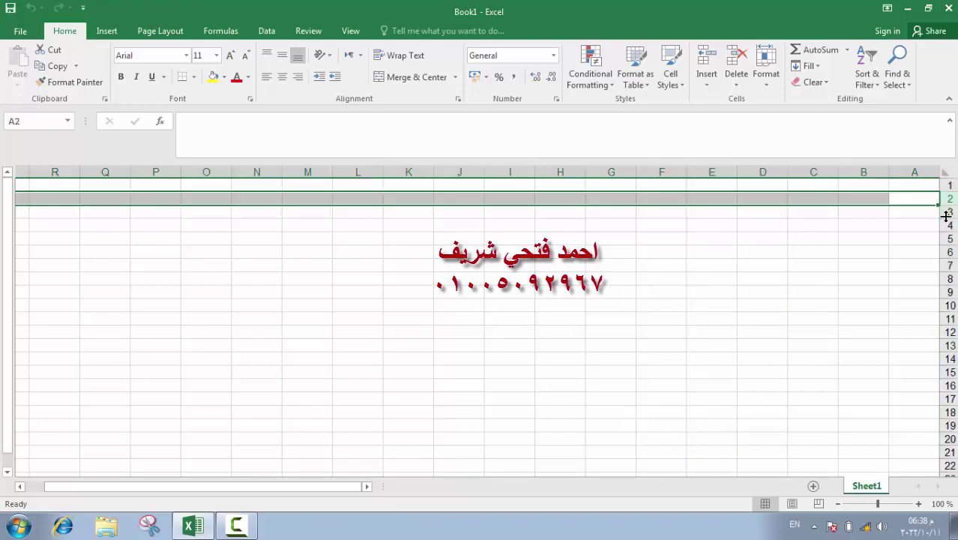
click(946, 212)
click(945, 225)
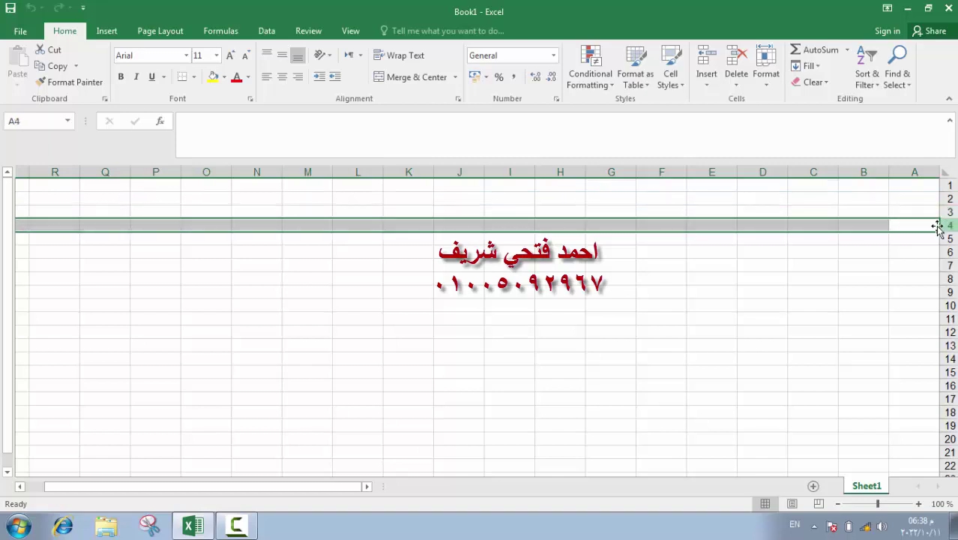
- Select cells B3, D9, F12 and K5 in turn
click(850, 208)
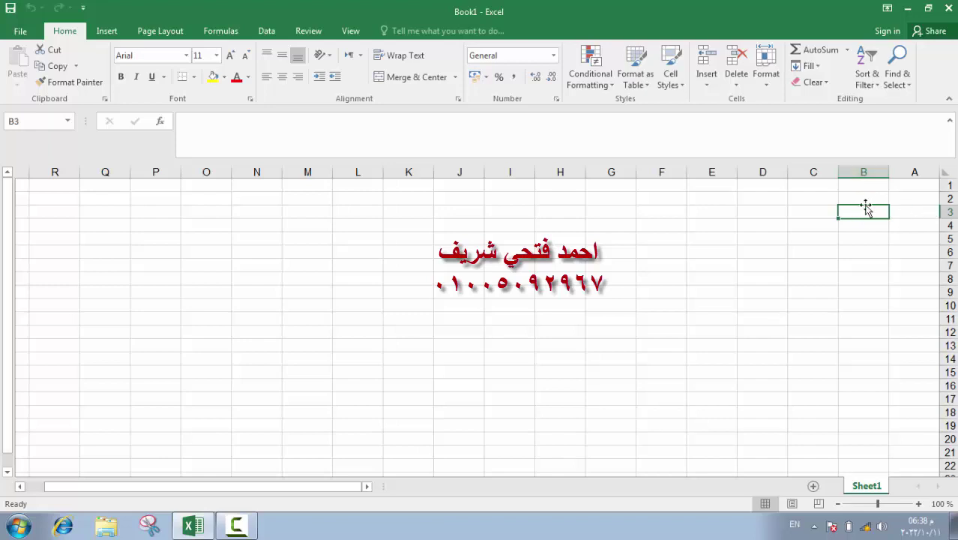
click(766, 289)
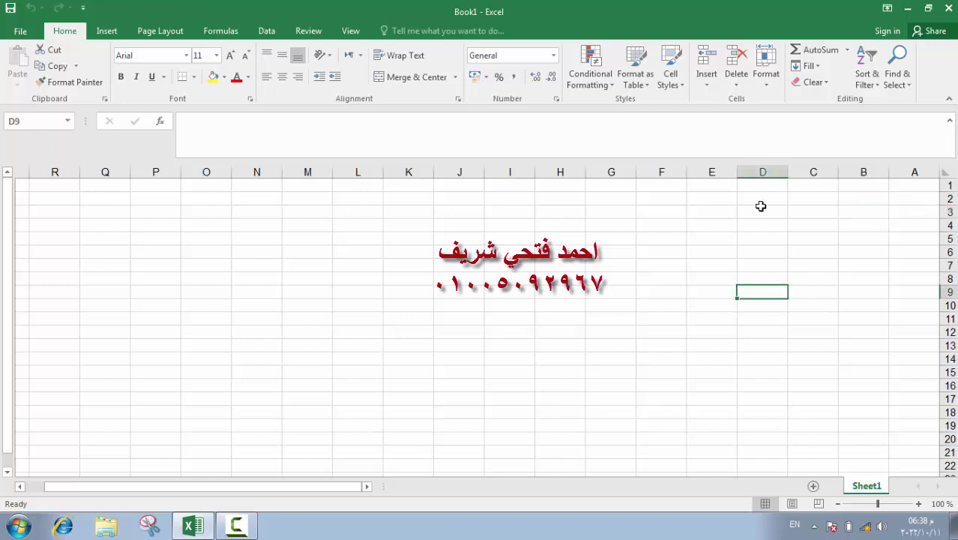
click(684, 335)
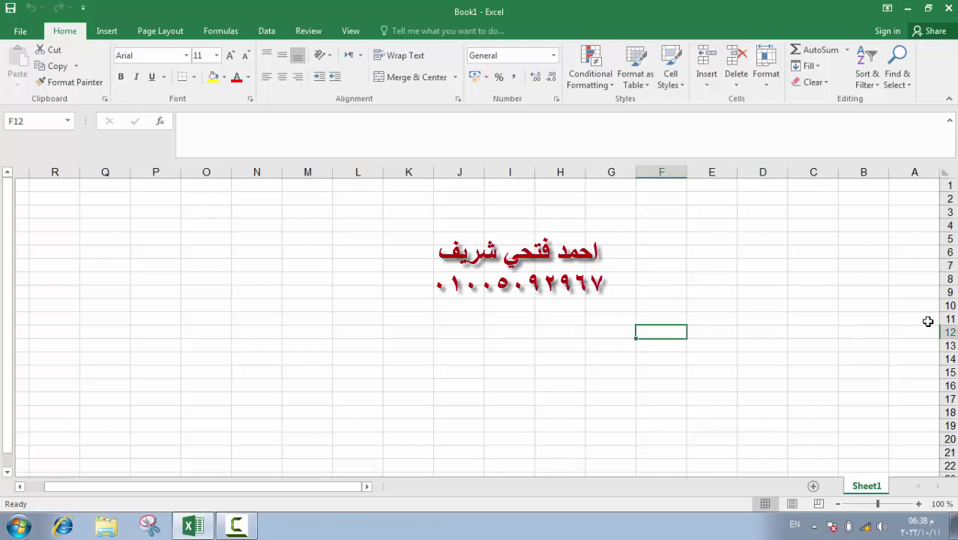
click(427, 236)
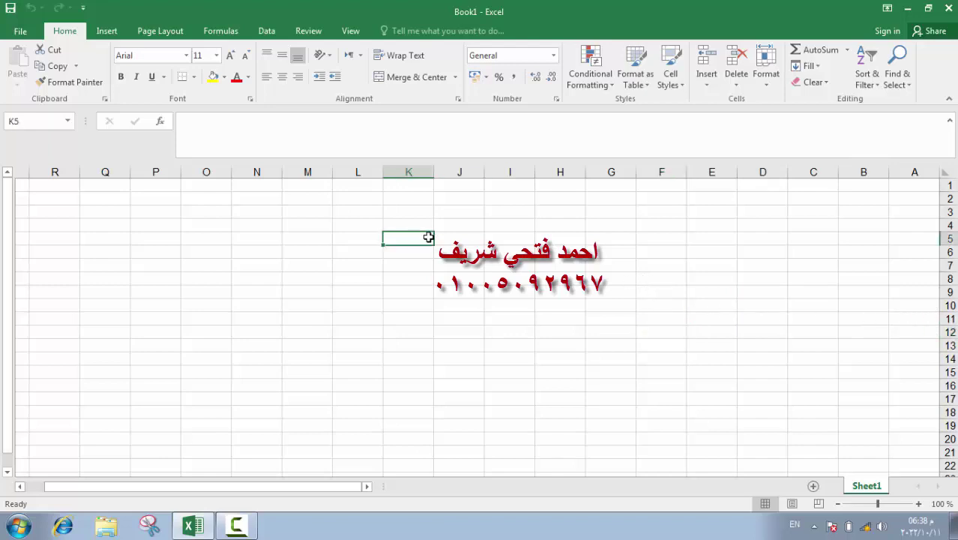
- Select columns K, J and I, rows 4 and 6, and cell F6, then go to the File backstage
click(412, 171)
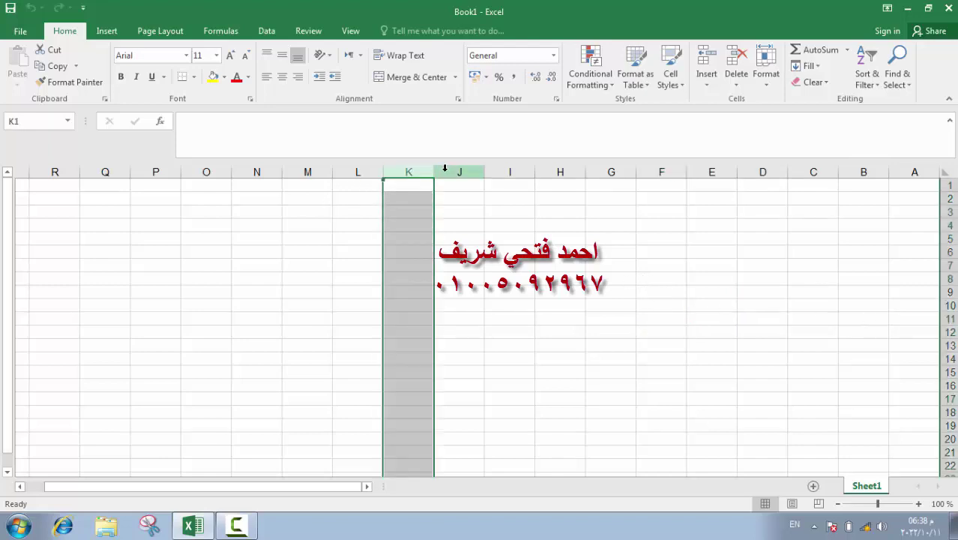
click(455, 171)
click(490, 171)
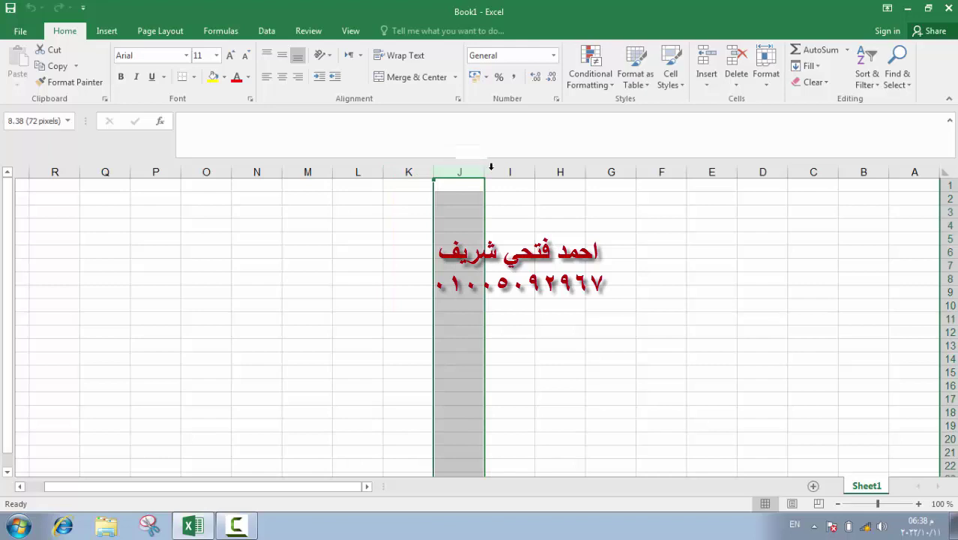
click(942, 224)
click(946, 249)
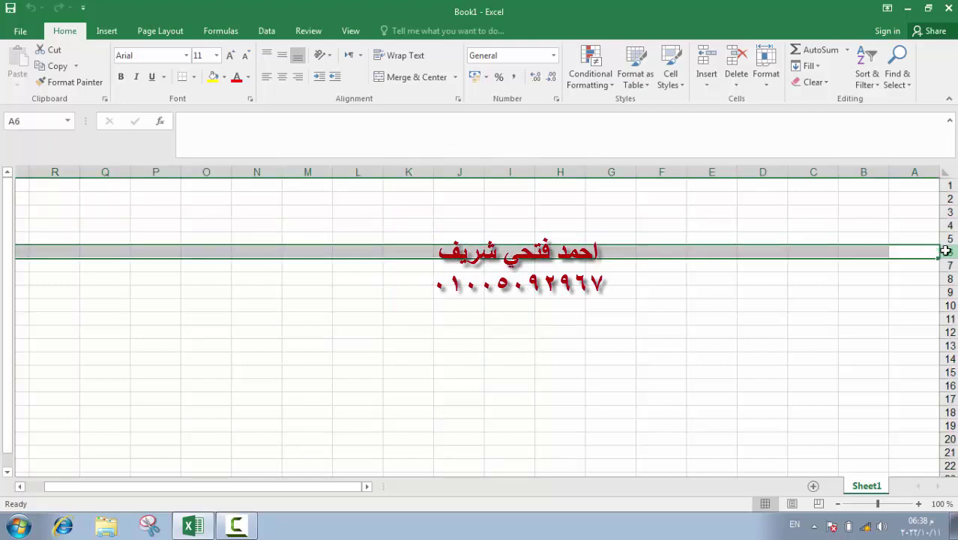
click(654, 249)
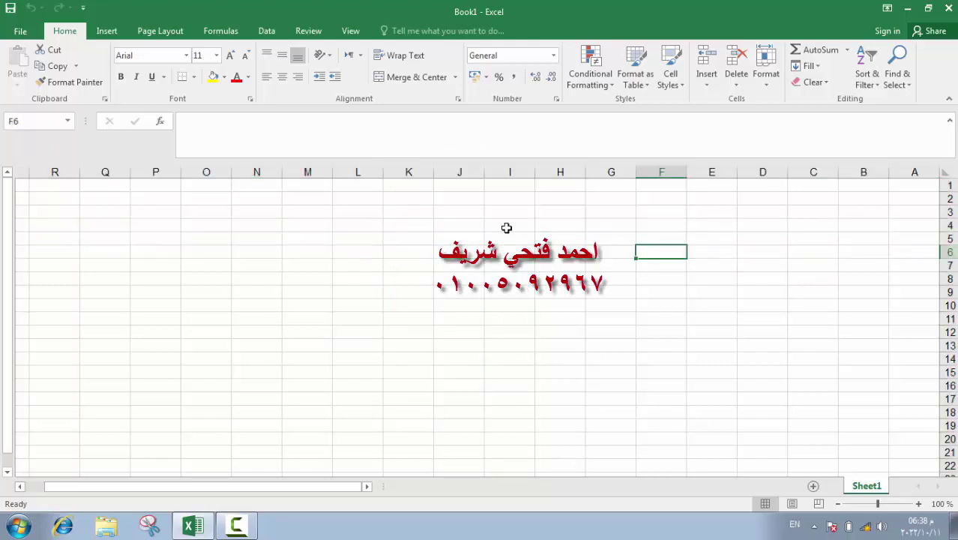
click(21, 31)
- Start a new workbook from the Sales Report template under File > New
click(43, 91)
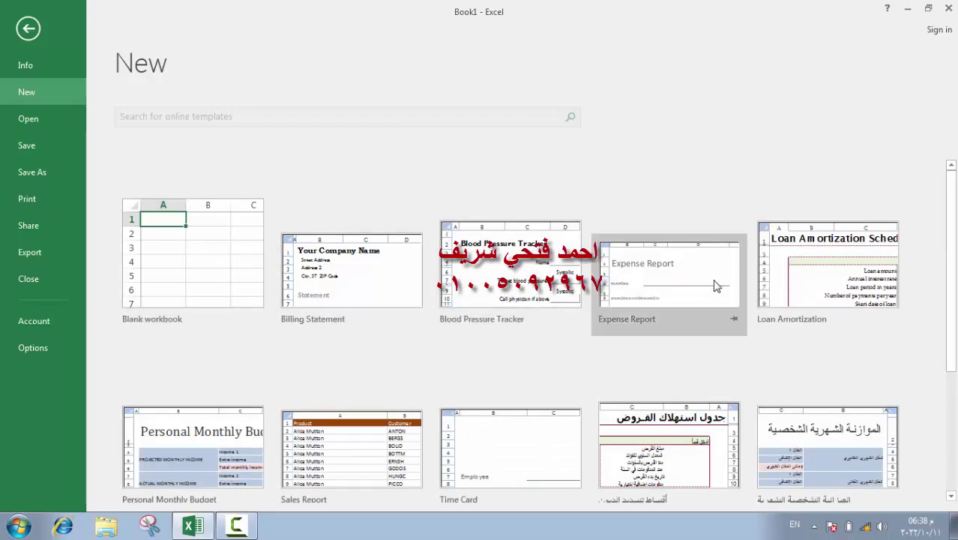
double_click(370, 446)
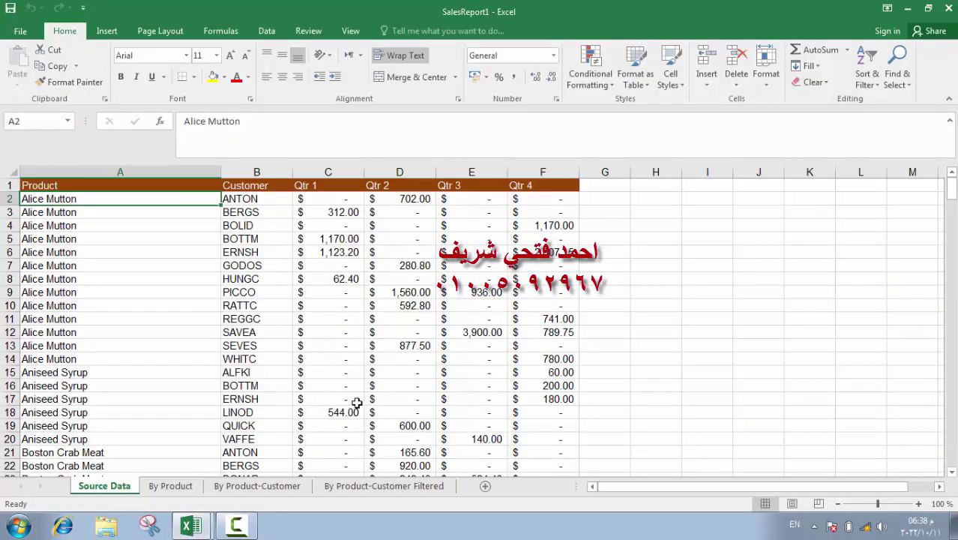
- Open arena.xlsx from Documents > Letmus Excel and show its File Info page
click(20, 31)
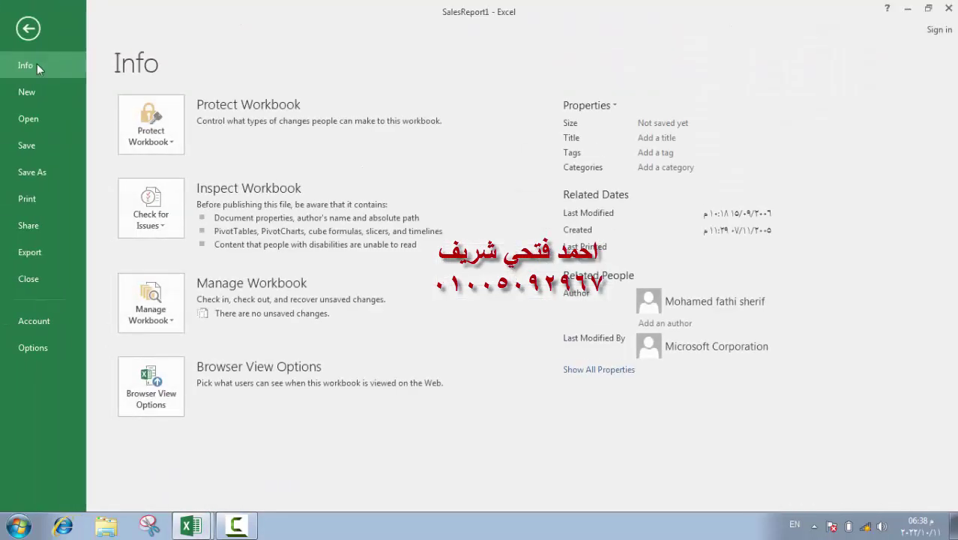
click(43, 120)
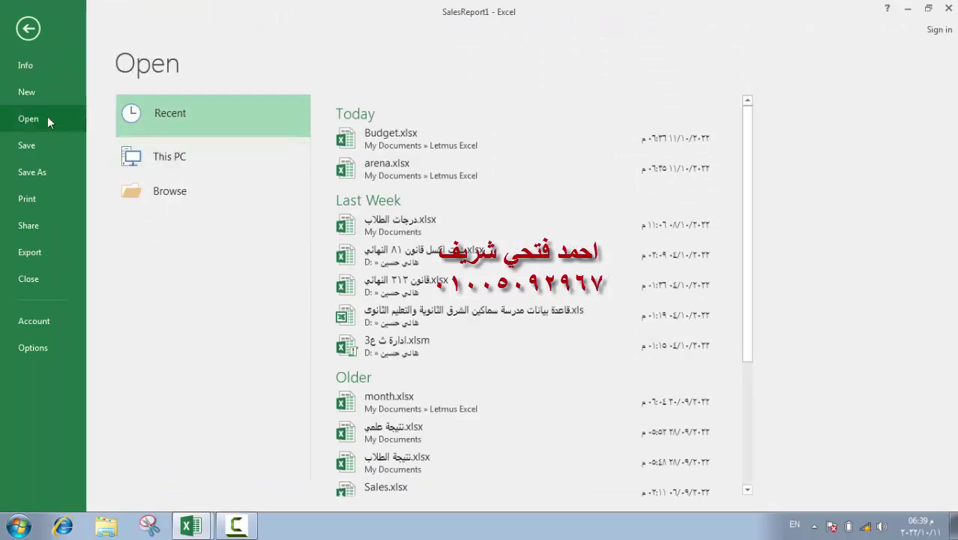
click(197, 161)
click(199, 163)
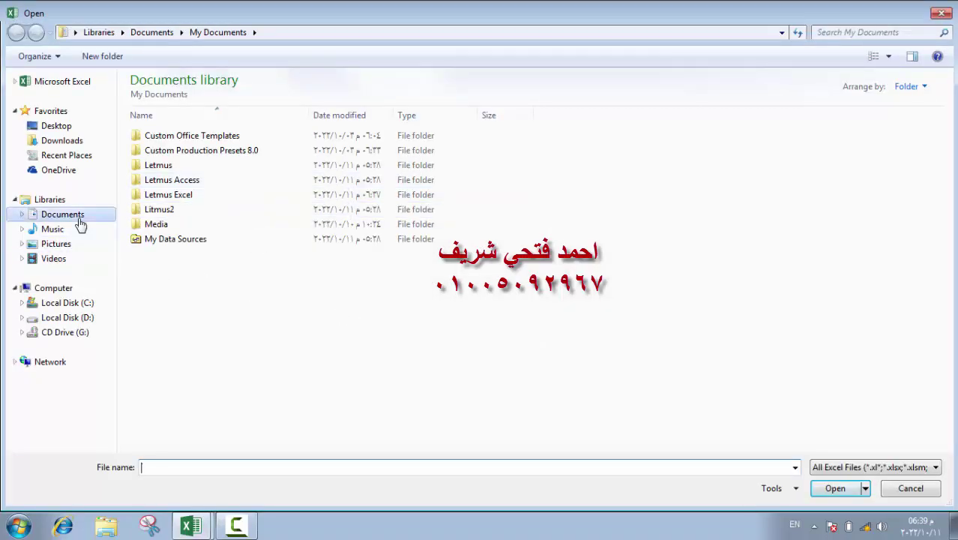
click(77, 216)
double_click(186, 195)
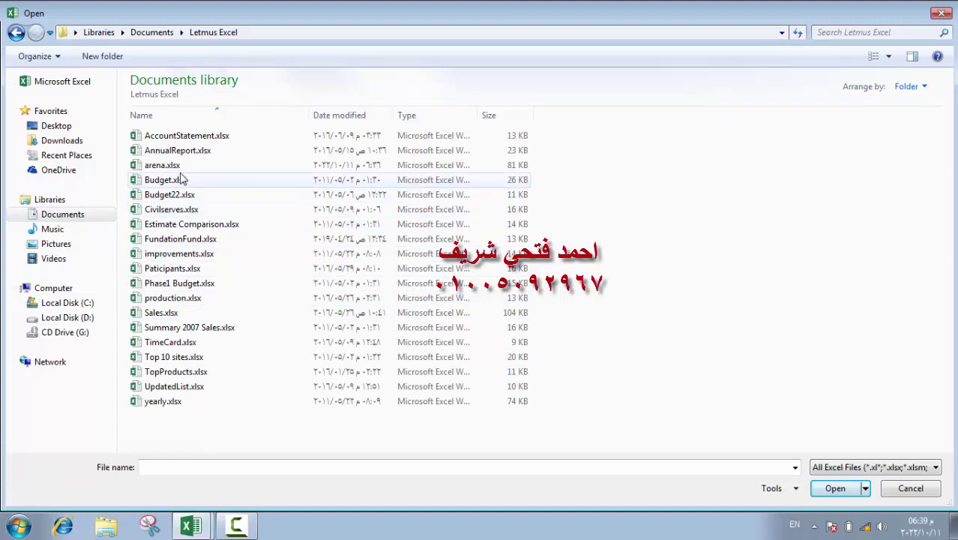
click(187, 165)
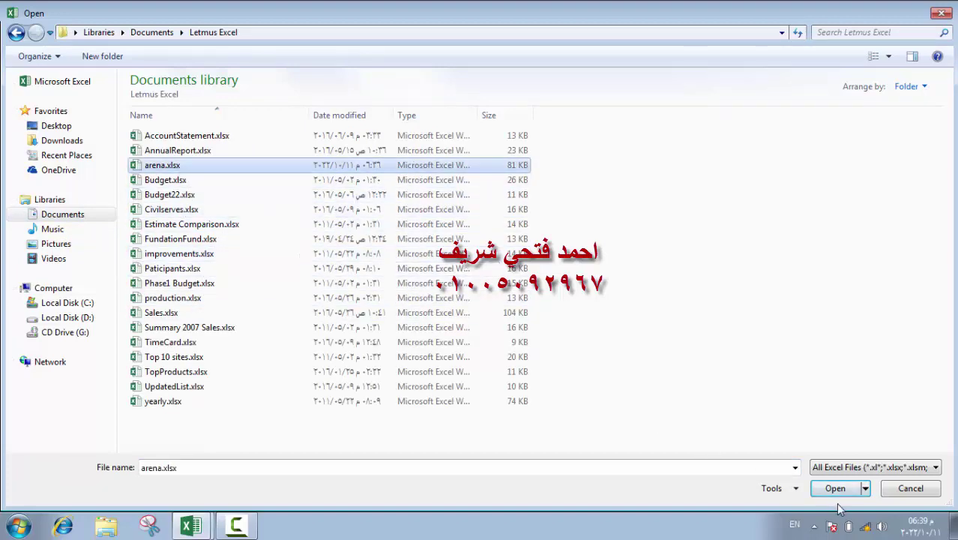
click(835, 488)
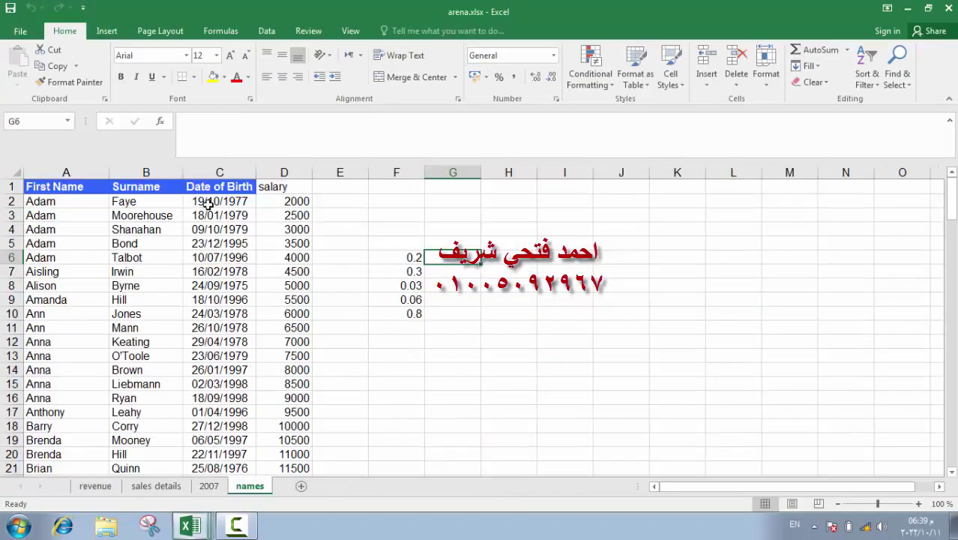
click(20, 31)
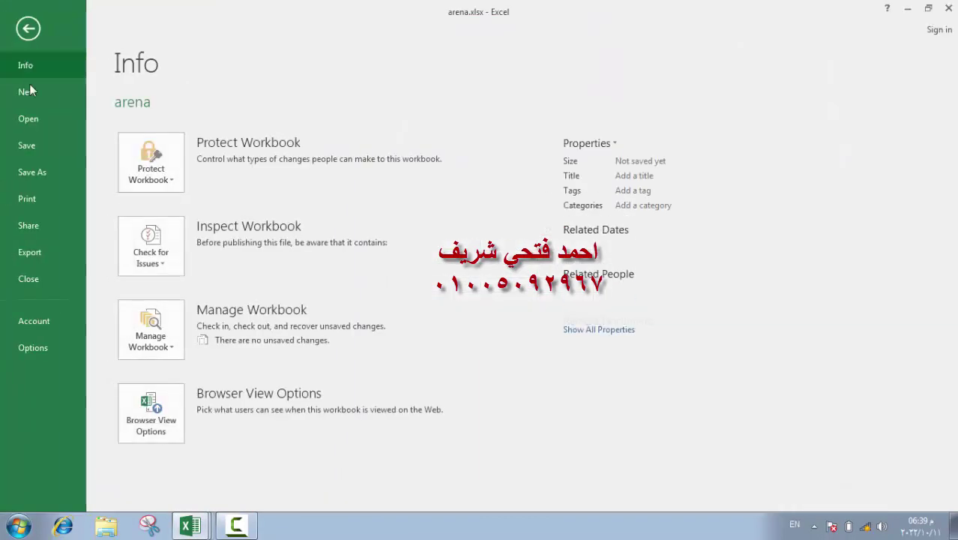
- Save arena.xlsx, then bring up the Save As dialog via Browse
click(43, 145)
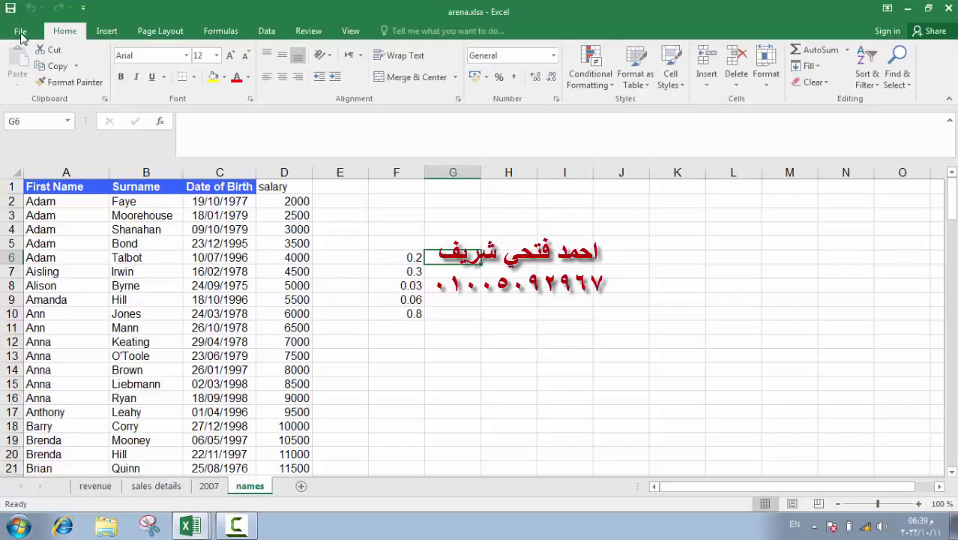
click(19, 30)
click(45, 176)
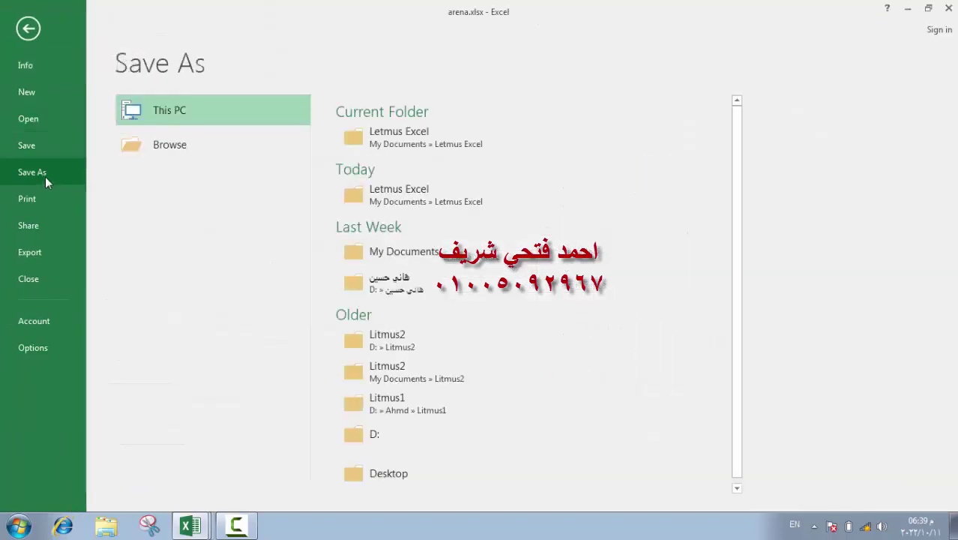
click(188, 148)
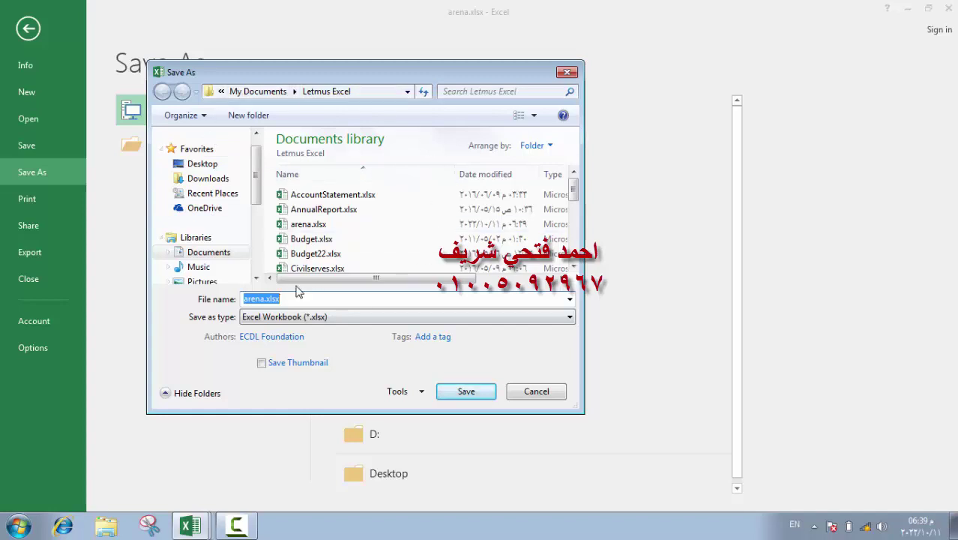
- In the Letmus Excel folder, name the file 'sales' and pick the Excel Template type
click(198, 255)
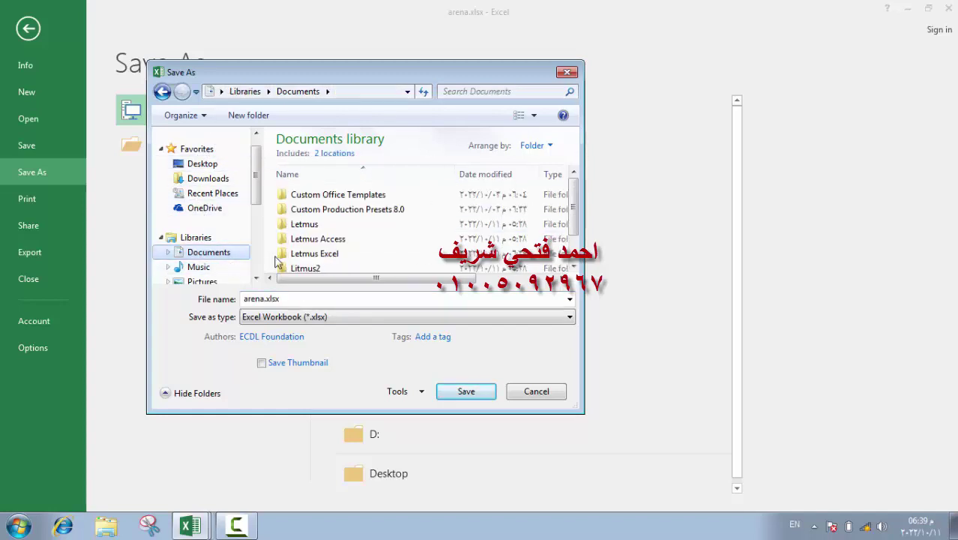
double_click(330, 255)
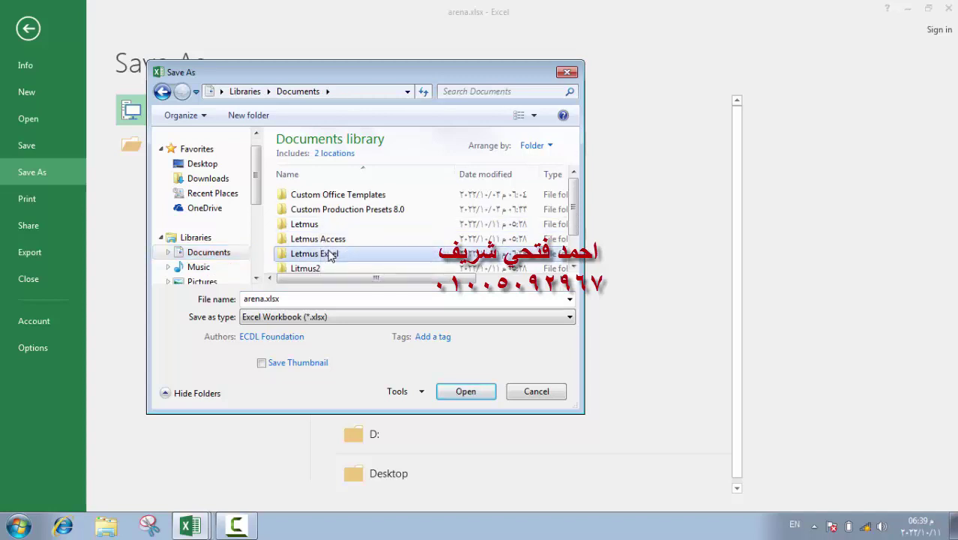
click(314, 300)
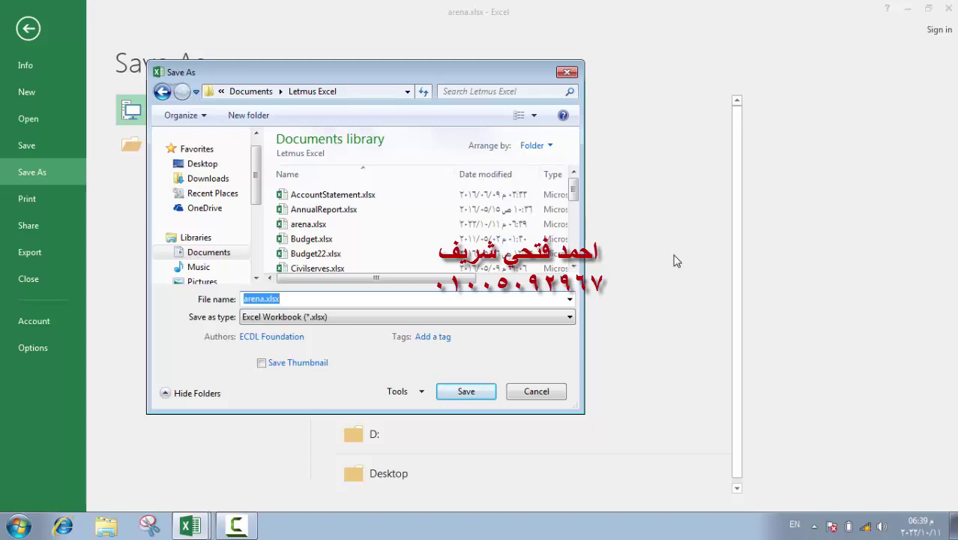
text(sales detai)
click(407, 317)
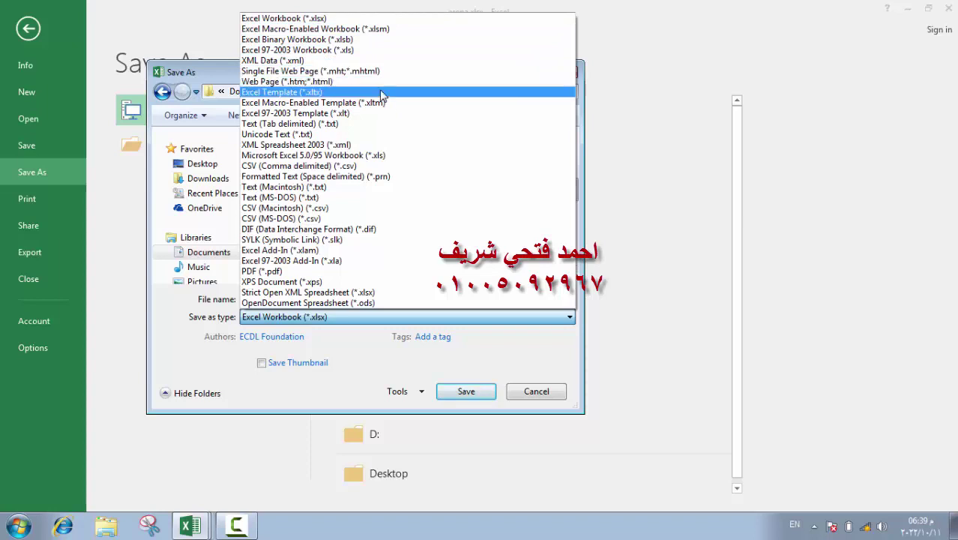
click(235, 89)
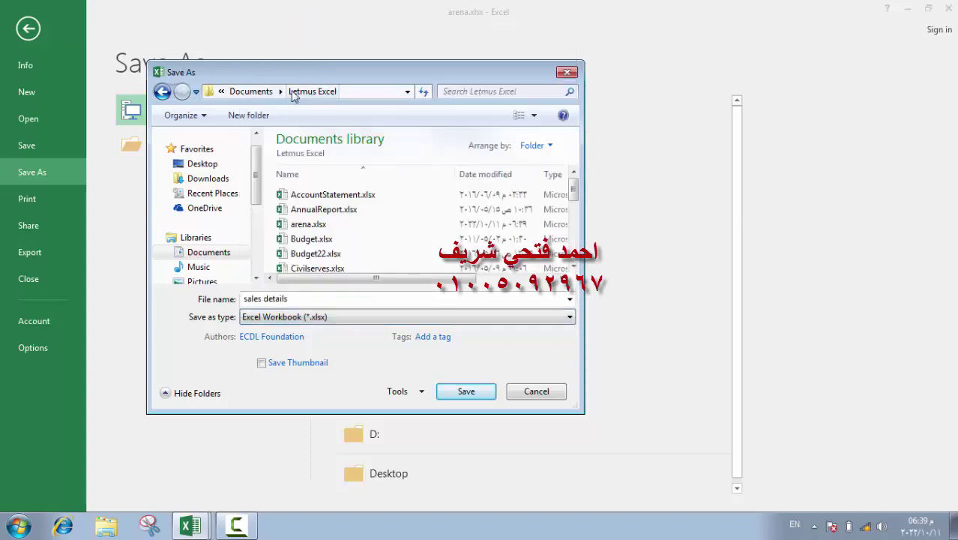
click(328, 317)
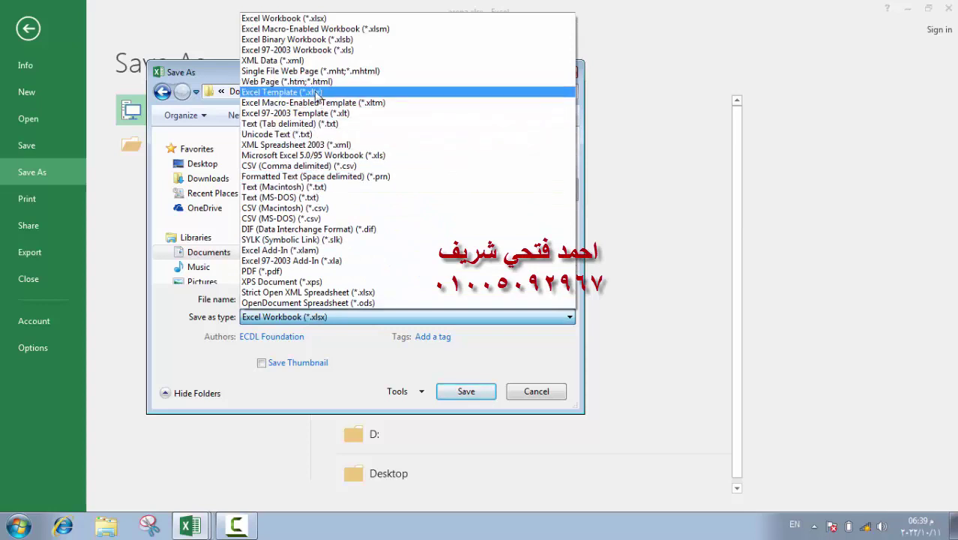
click(317, 92)
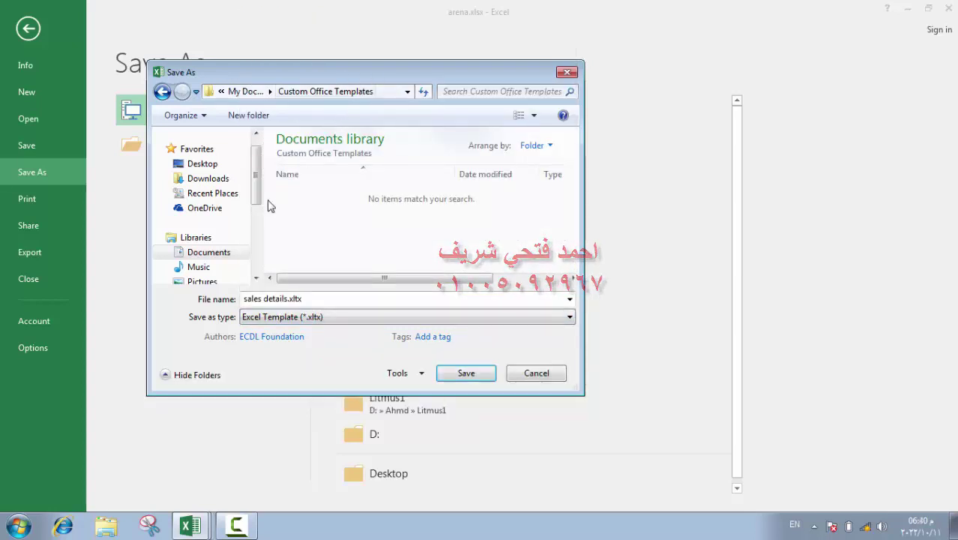
- Return to Letmus Excel and change the save type to Excel Workbook (*.xlsx)
click(232, 252)
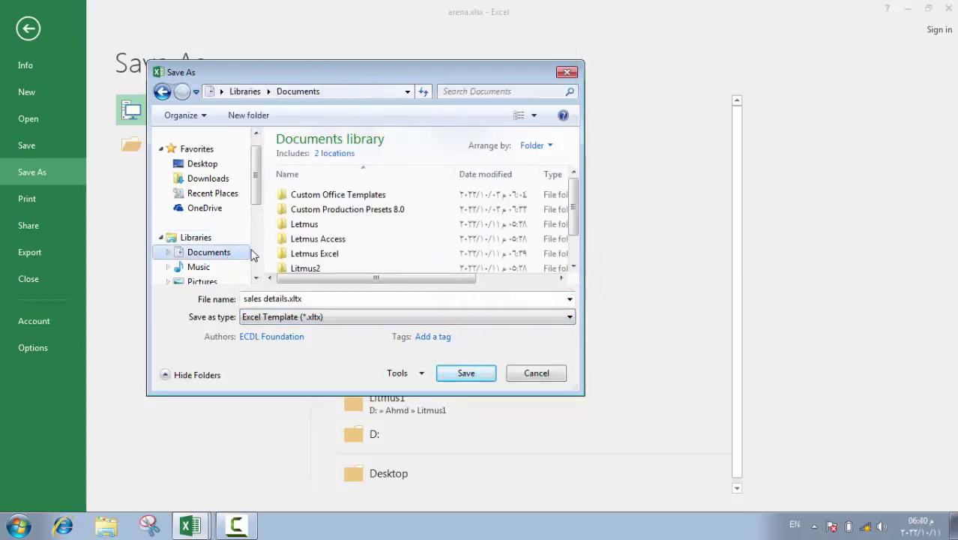
double_click(336, 253)
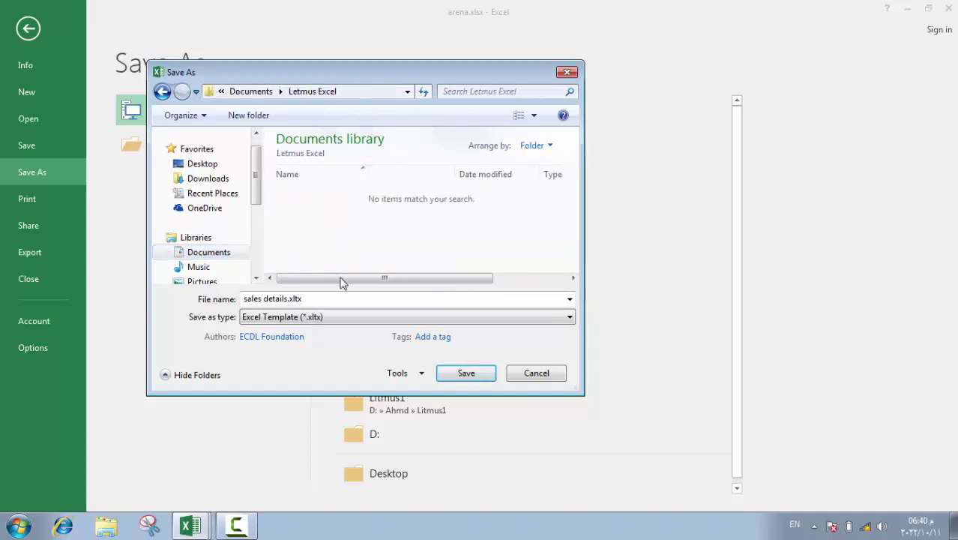
click(335, 319)
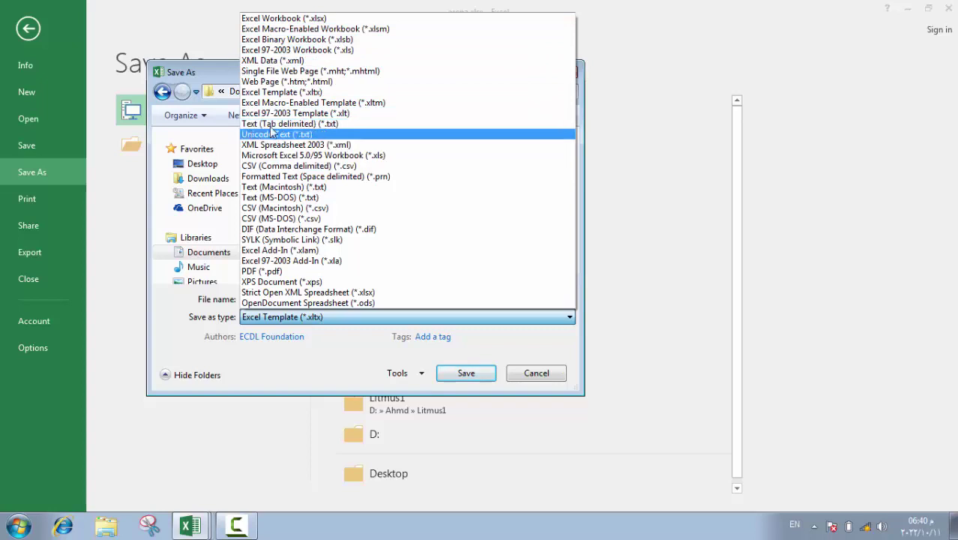
click(223, 82)
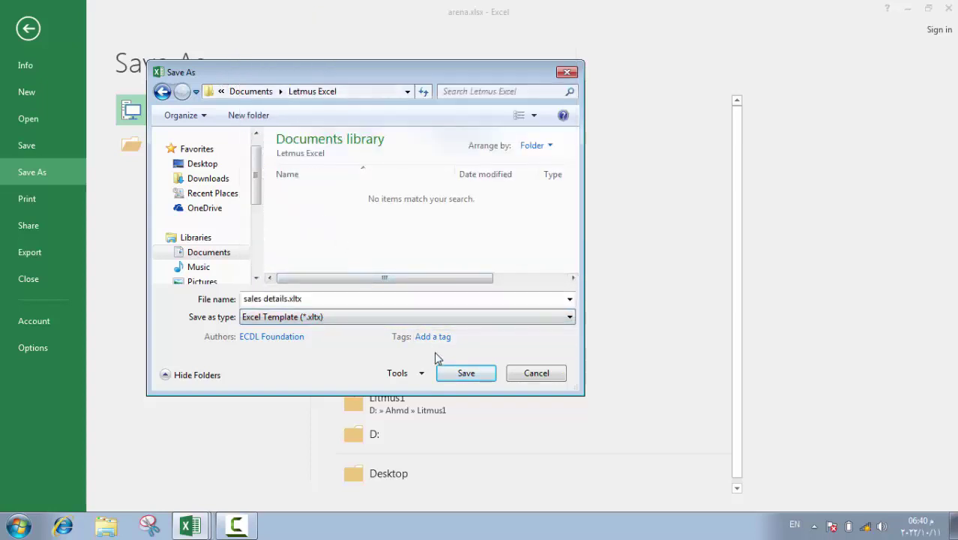
click(390, 317)
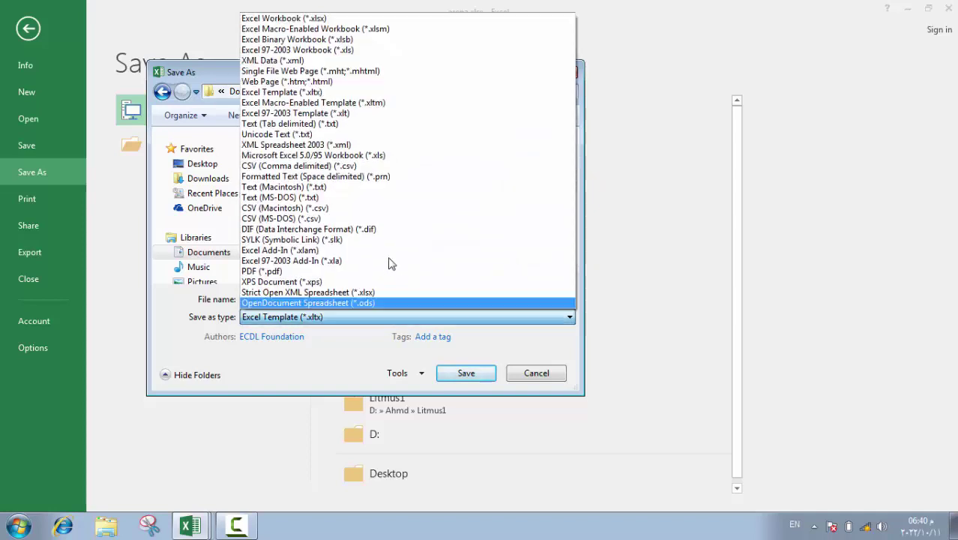
click(322, 15)
- Save the workbook as sales details.xlsx, then bring up the print settings
click(465, 391)
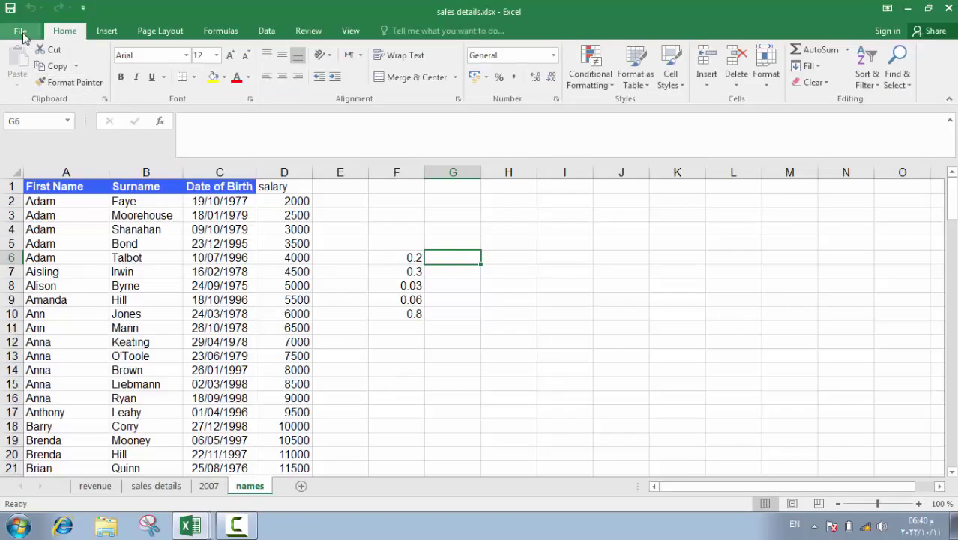
click(30, 34)
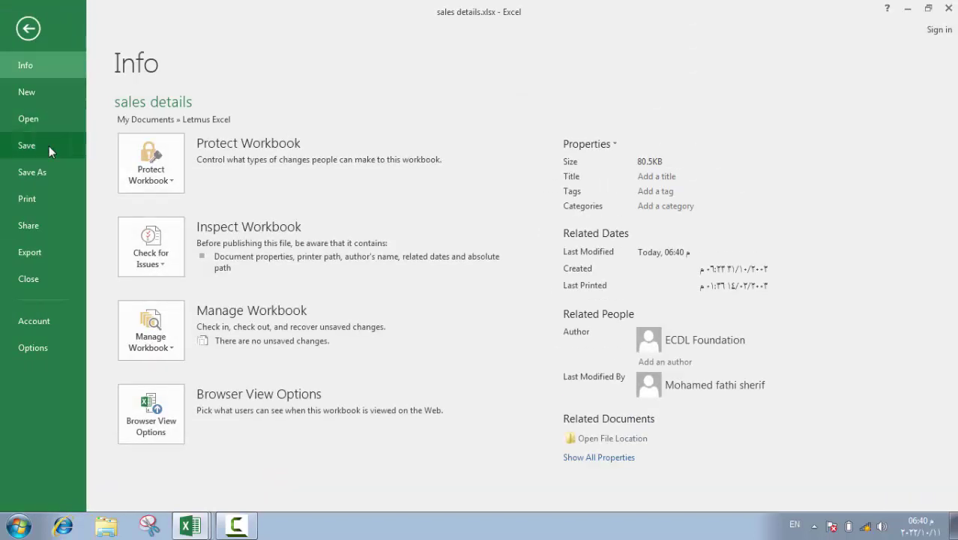
click(44, 204)
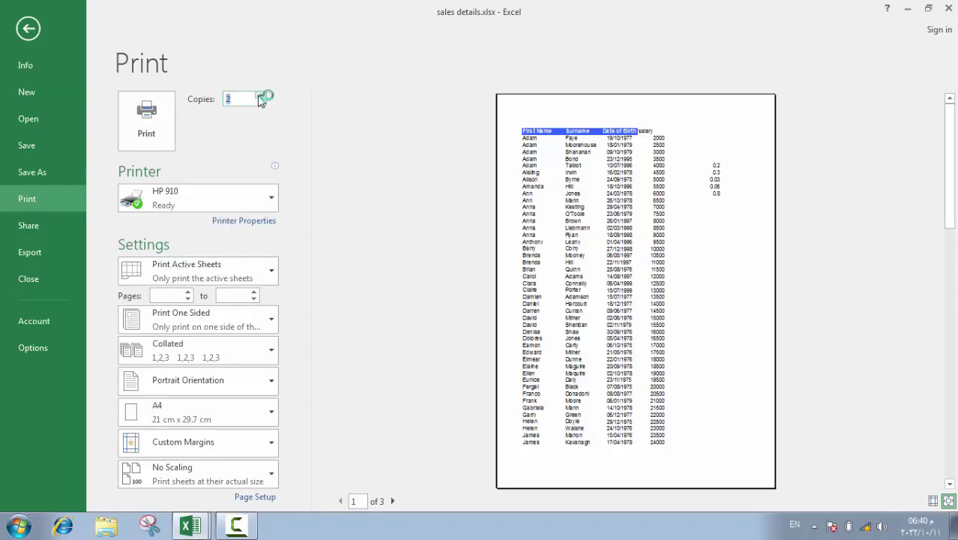
- Print active sheets to Send To OneNote 16 with the page range ending at page 5
click(256, 201)
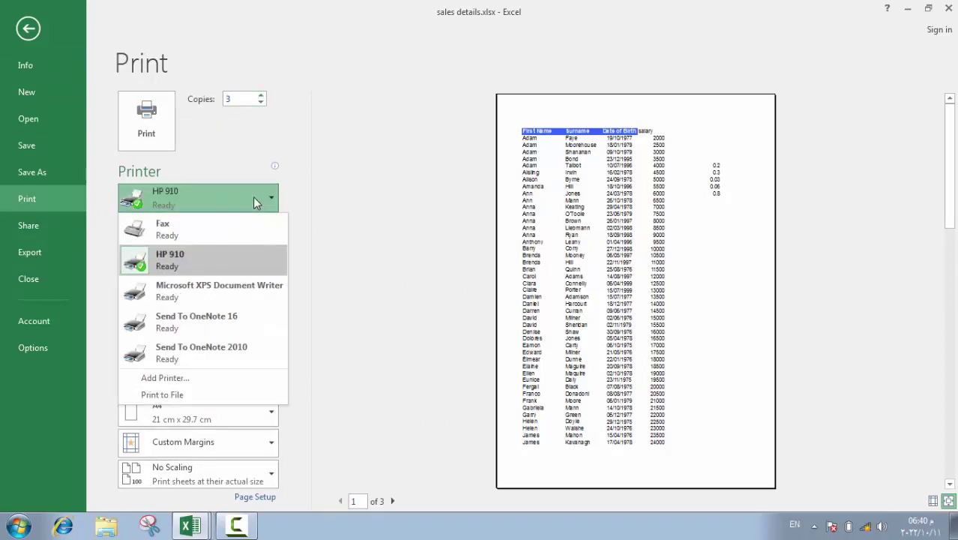
click(217, 321)
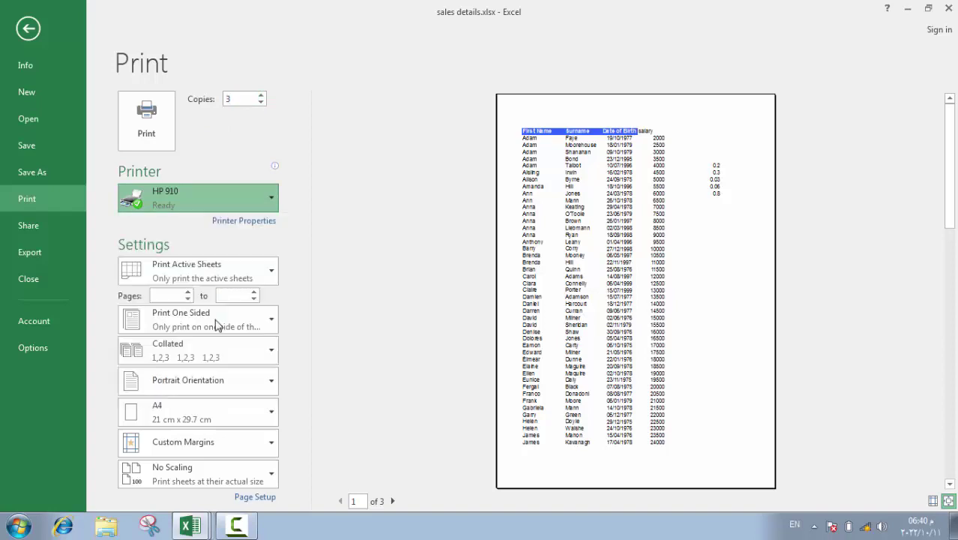
click(259, 273)
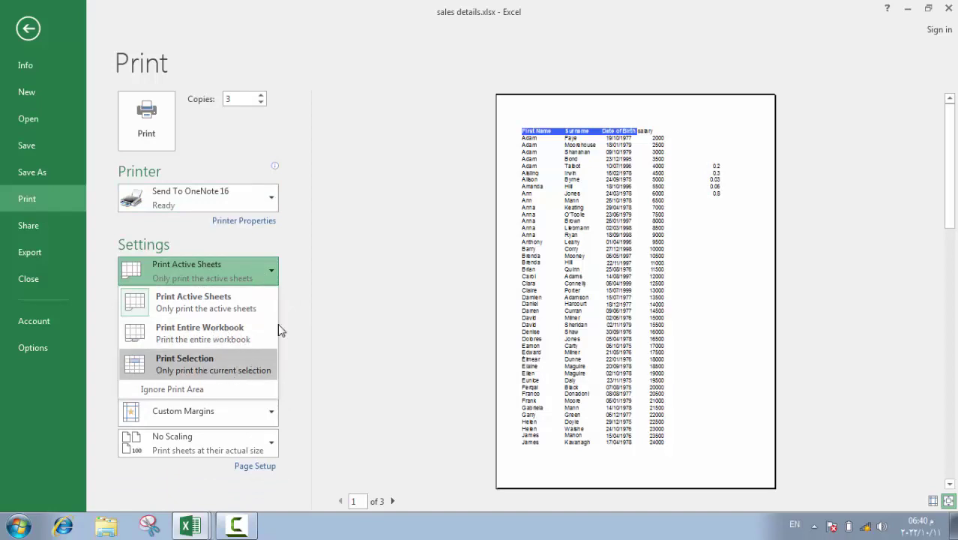
click(318, 293)
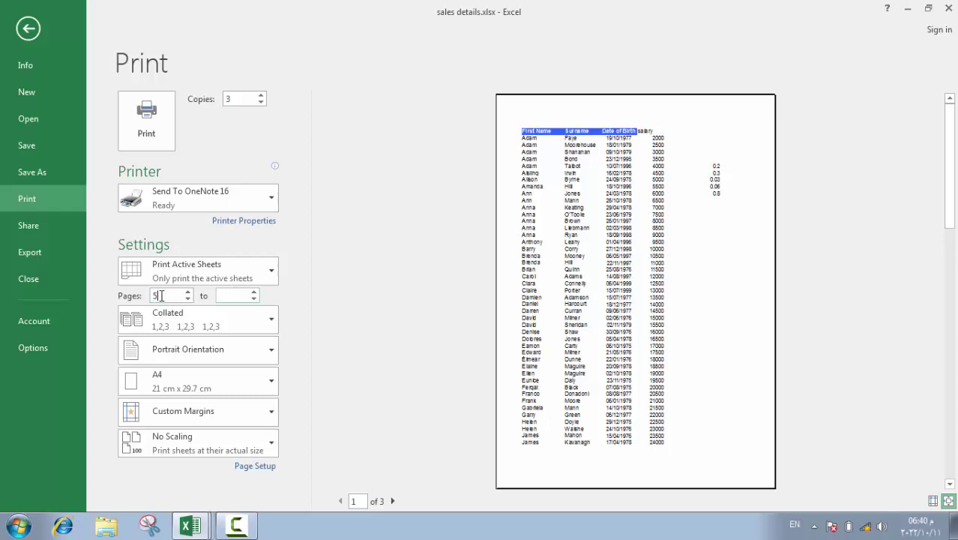
click(226, 295)
text(5)
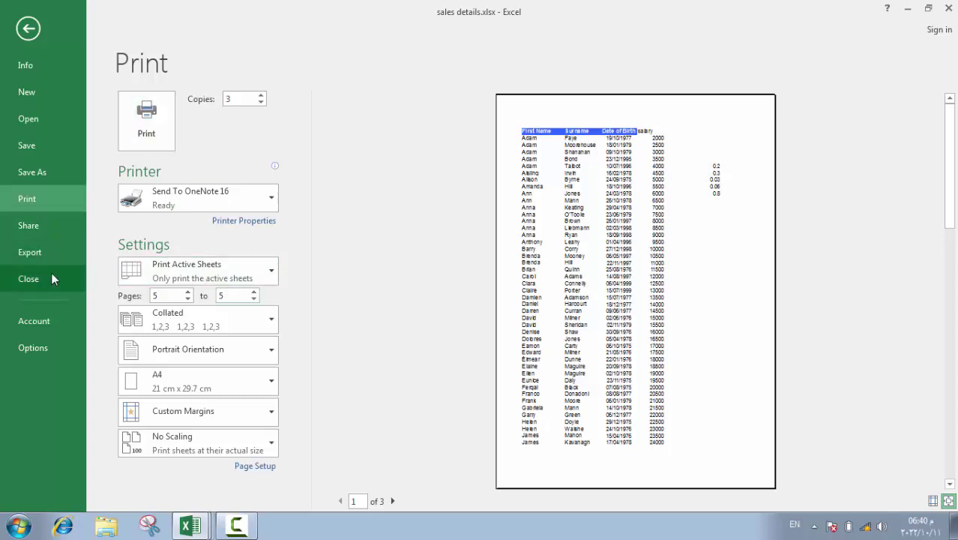
click(51, 343)
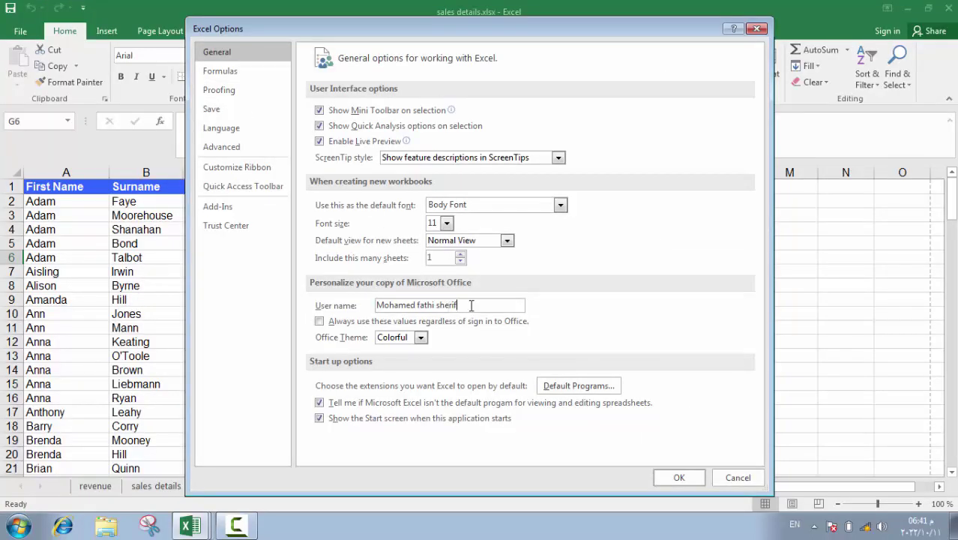
- Select the user name in General options, close Excel Options with OK, and select cell I12
drag(471, 305, 333, 309)
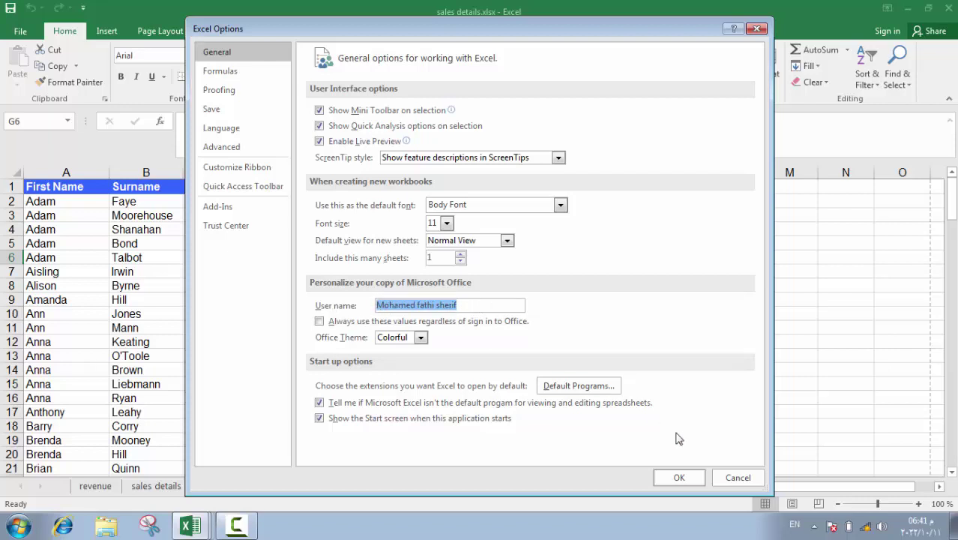
click(697, 478)
click(562, 346)
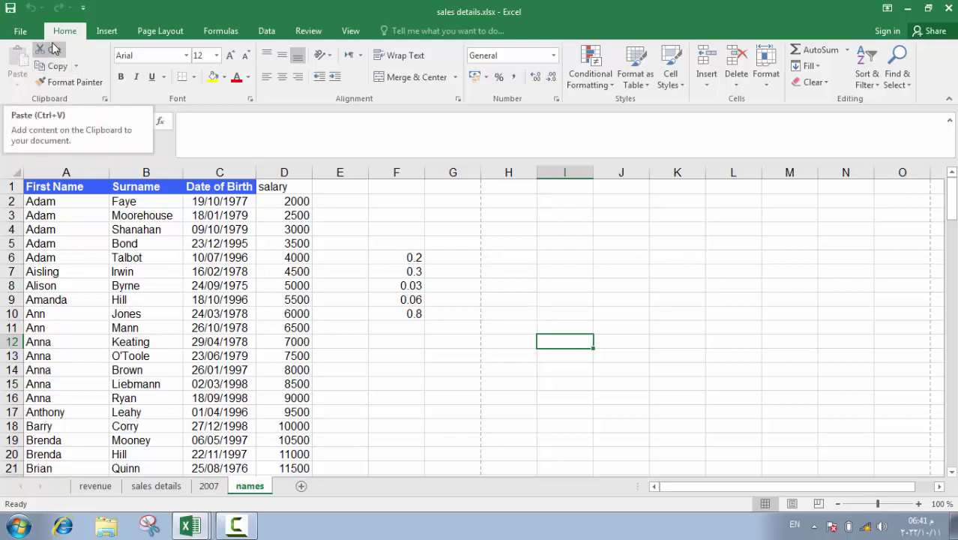
- Copy the surnames Bond through O'Toole from B5:B13 into E13:E21
click(328, 285)
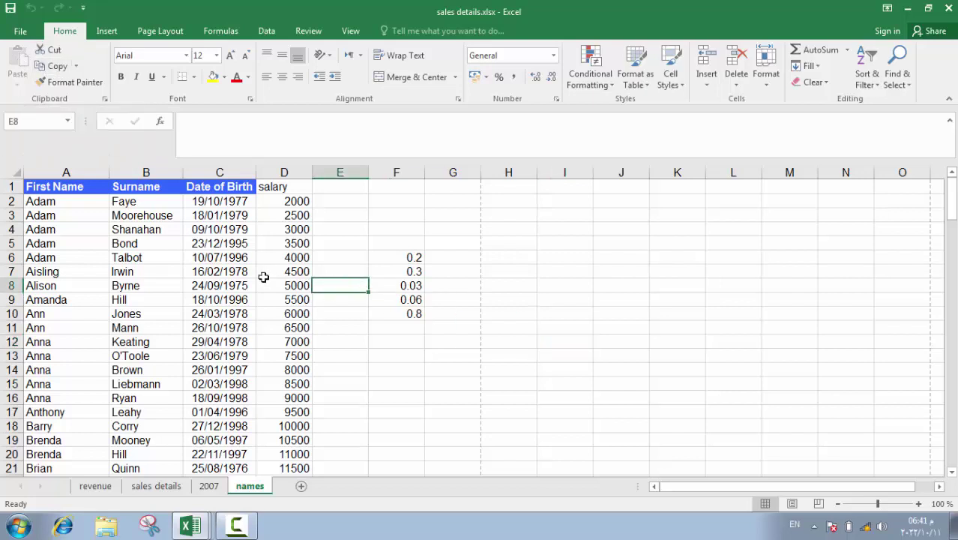
drag(133, 245, 135, 351)
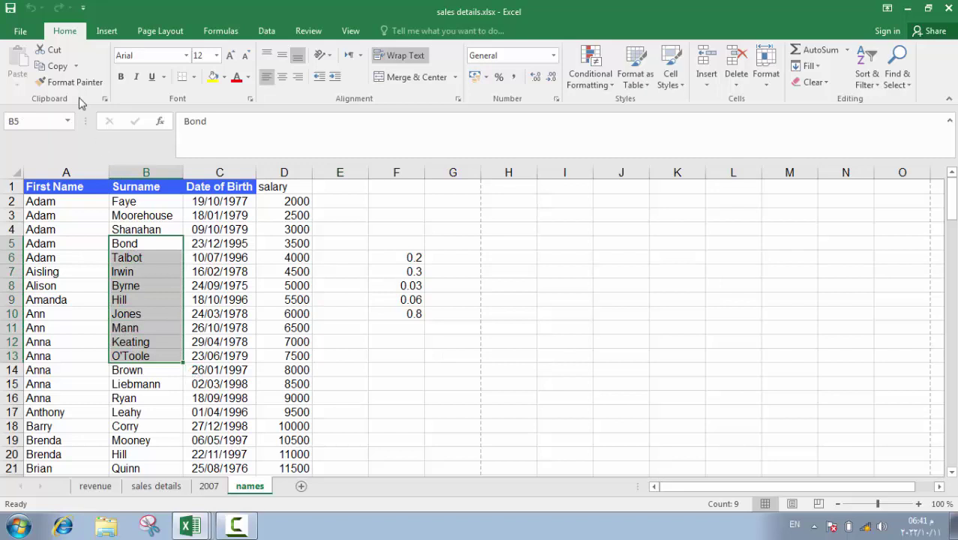
click(52, 66)
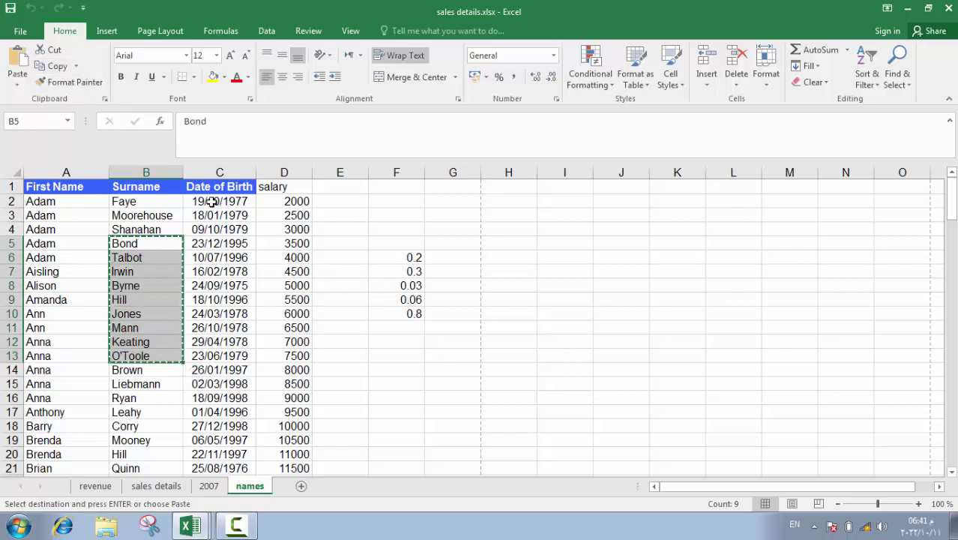
click(359, 350)
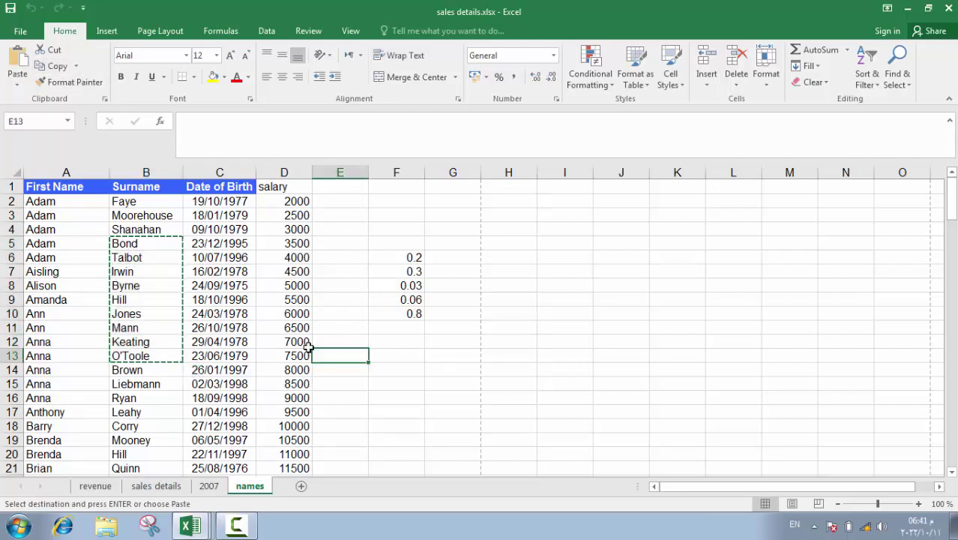
click(18, 56)
scroll(352, 285, down, 3)
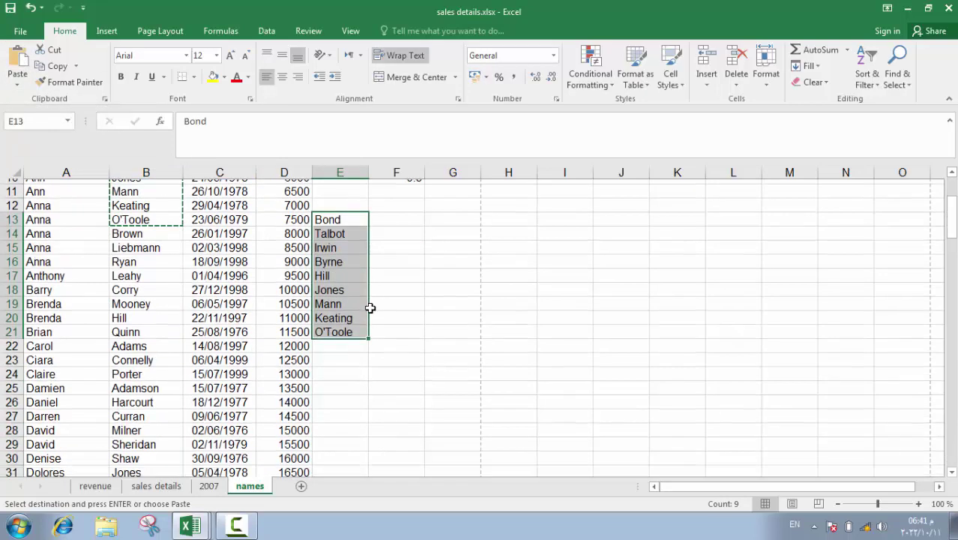
scroll(369, 309, down, 1)
scroll(293, 293, up, 3)
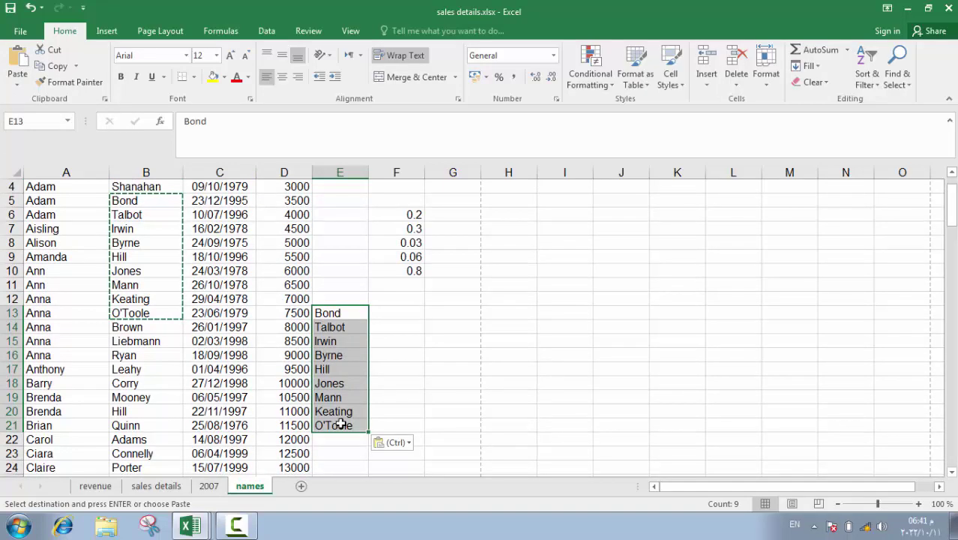
scroll(346, 385, up, 1)
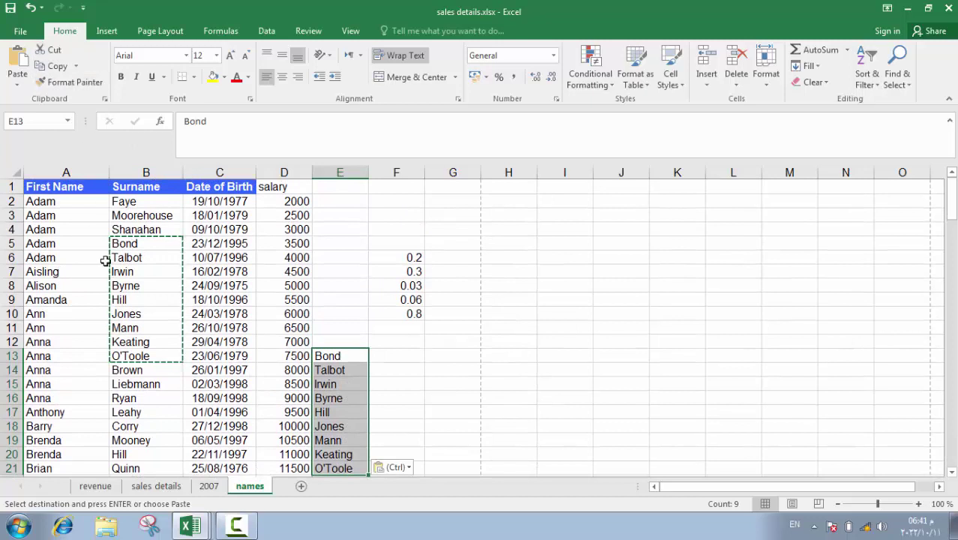
- Move the first names in A9:A12 to E4:E7 and clear the marquee
drag(55, 303, 55, 342)
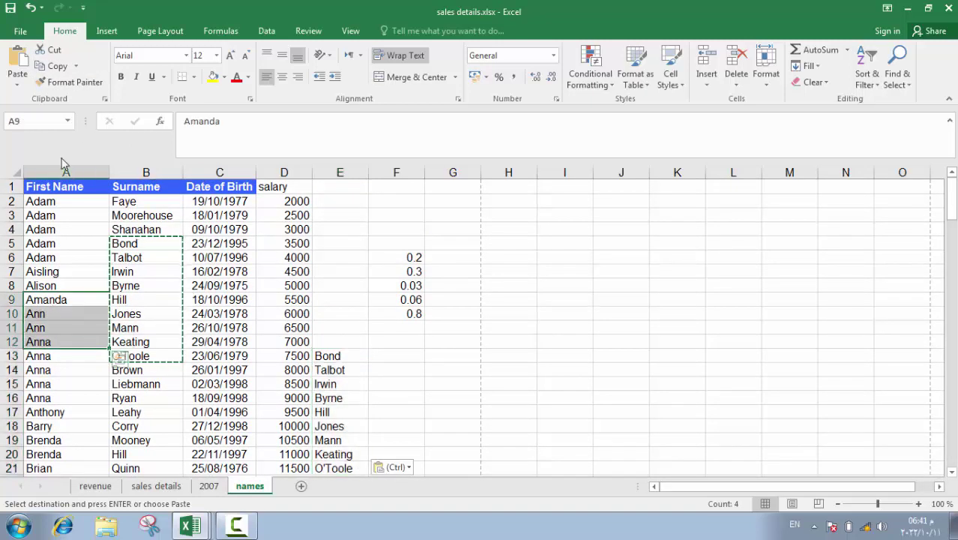
click(54, 66)
click(346, 229)
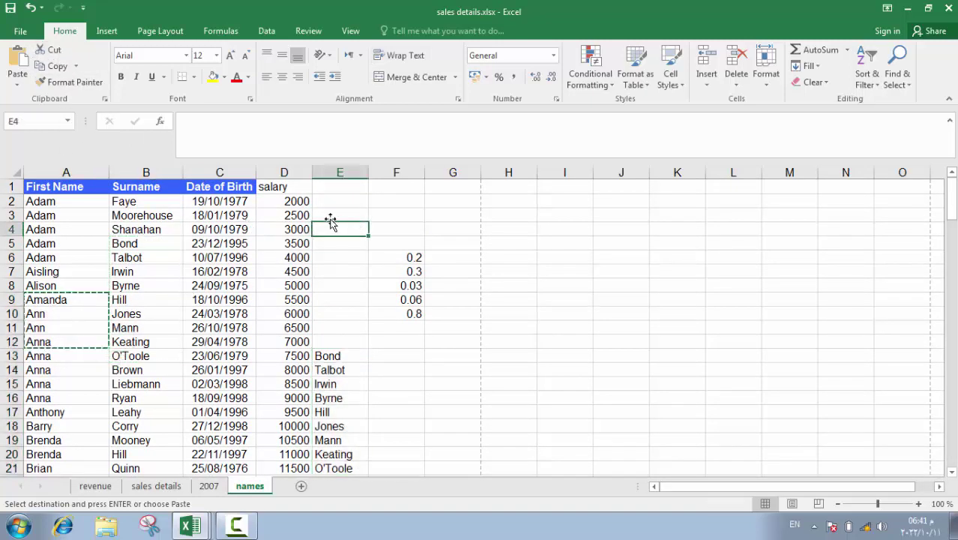
click(17, 60)
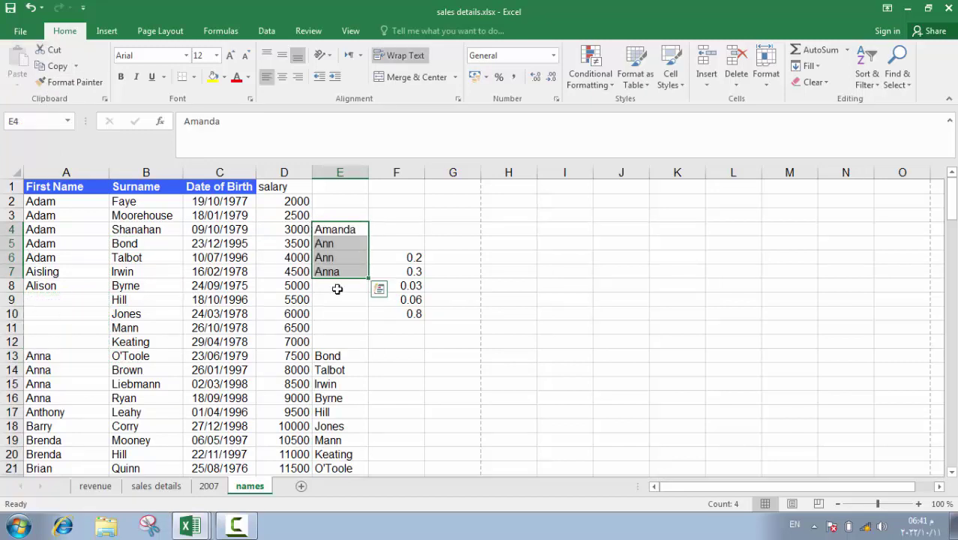
key(Escape)
click(60, 88)
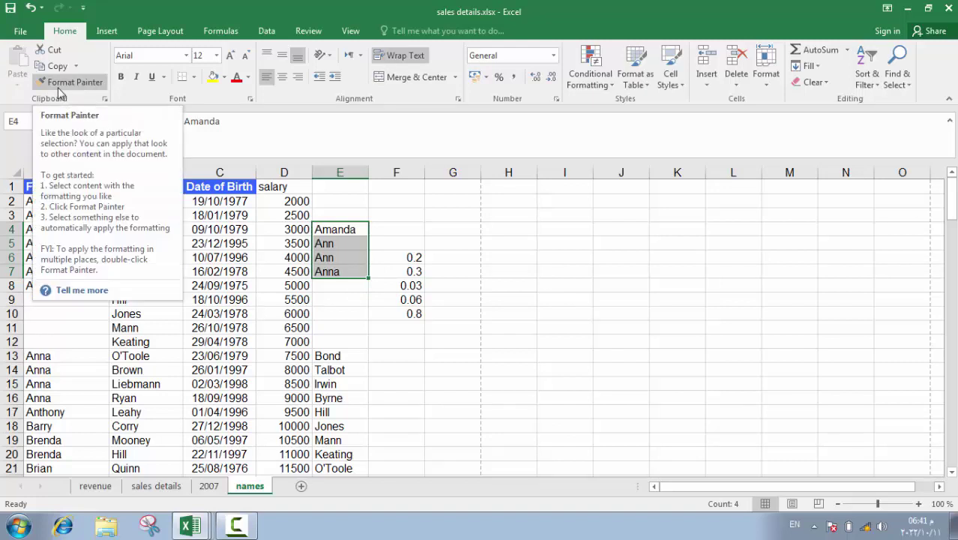
- Format Painter the Date of Birth header style from C1 onto the salary header in D1
click(206, 184)
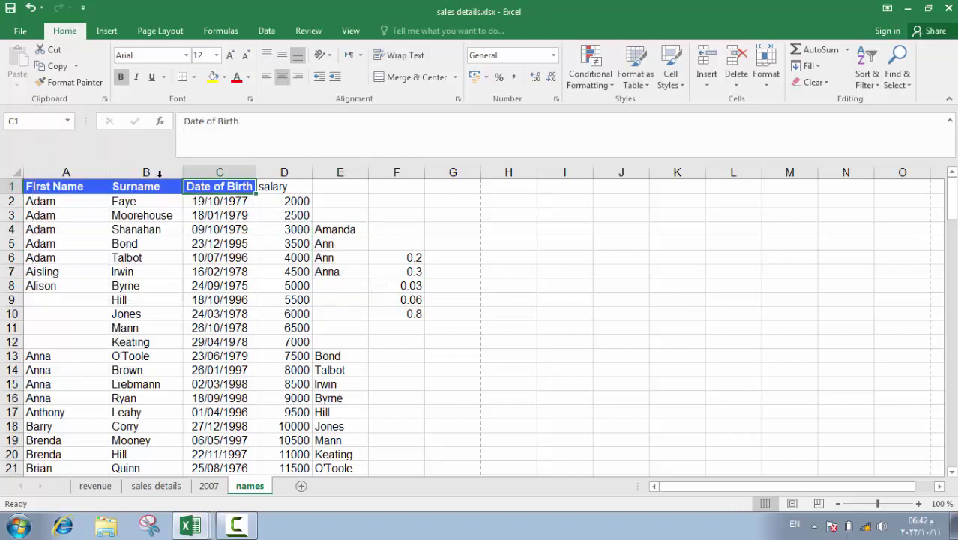
click(66, 83)
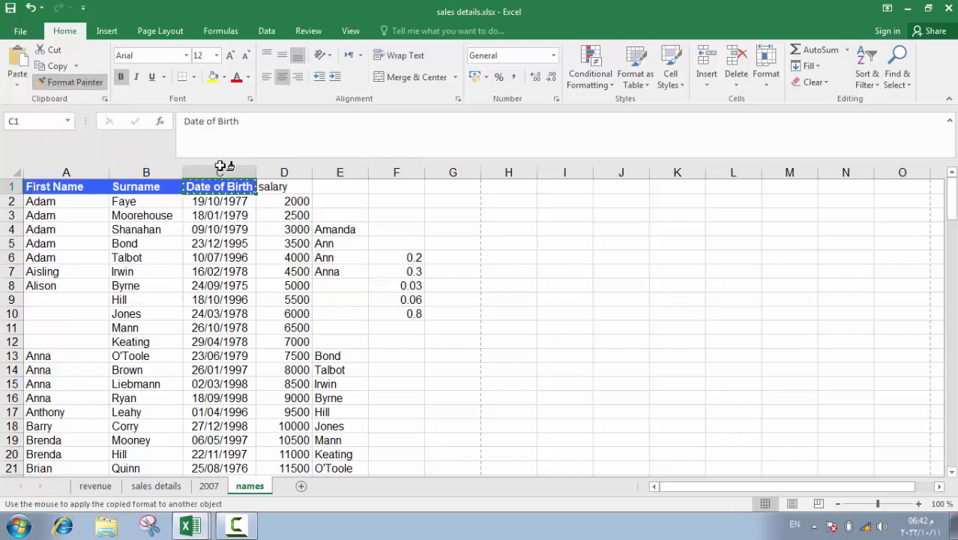
click(284, 187)
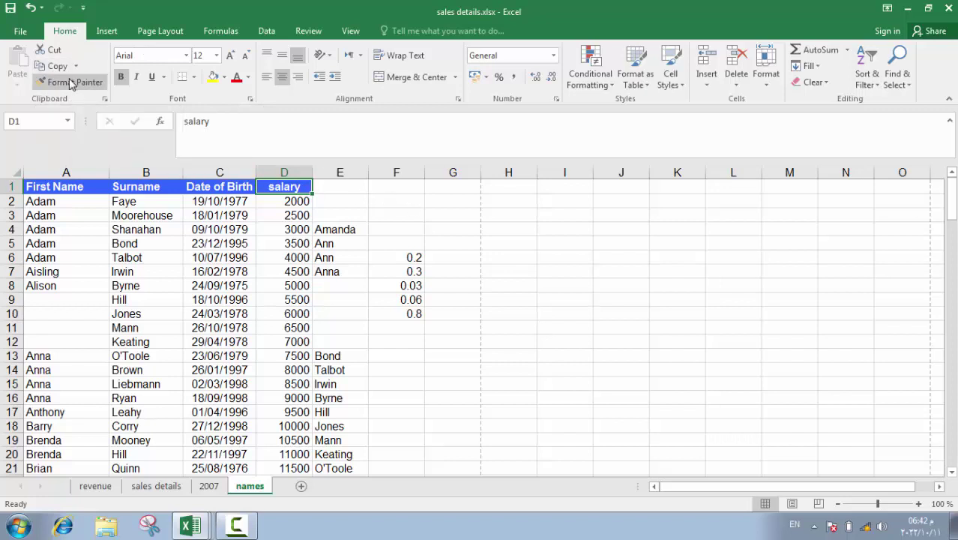
click(437, 208)
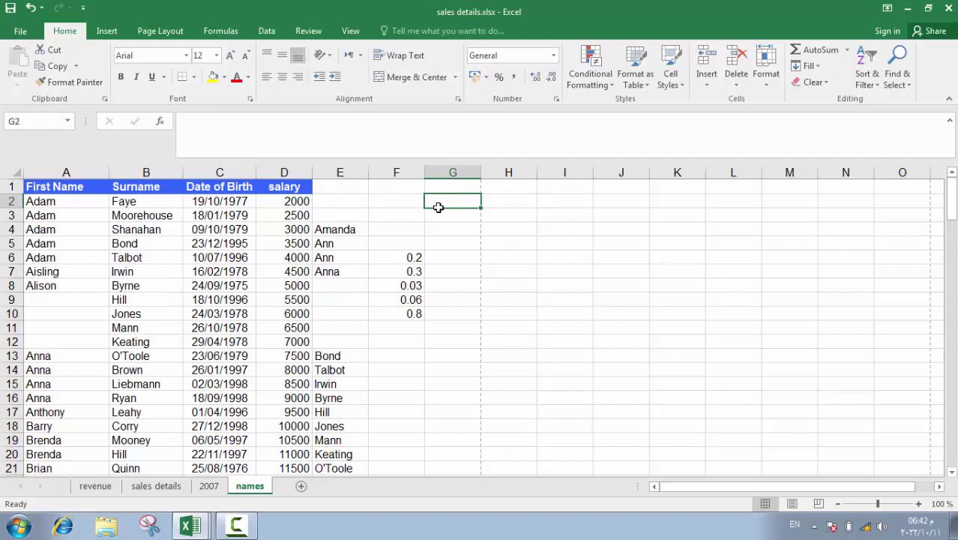
- Enter 1 in G2 and =G2+5 in G3, then fill G3 down to G10
text(1)
key(Return)
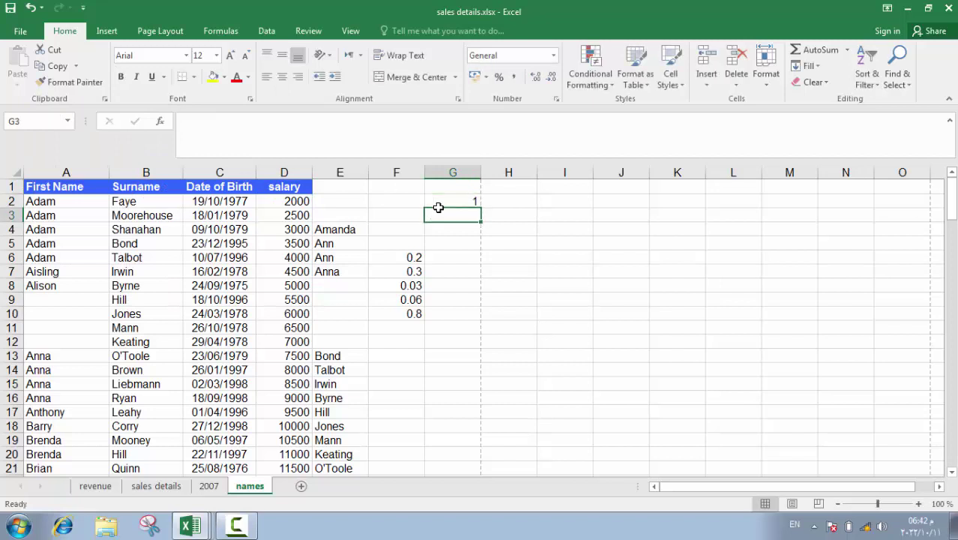
text(=)
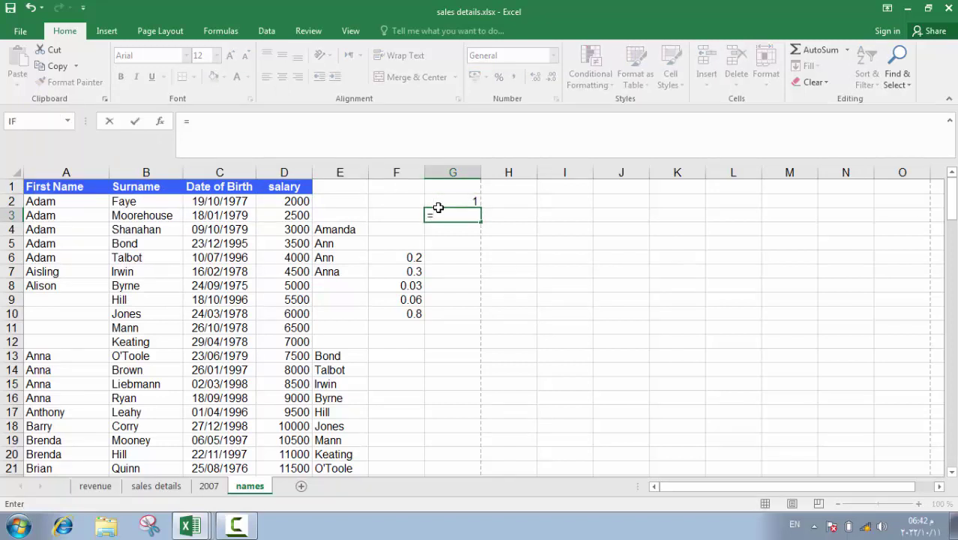
click(444, 201)
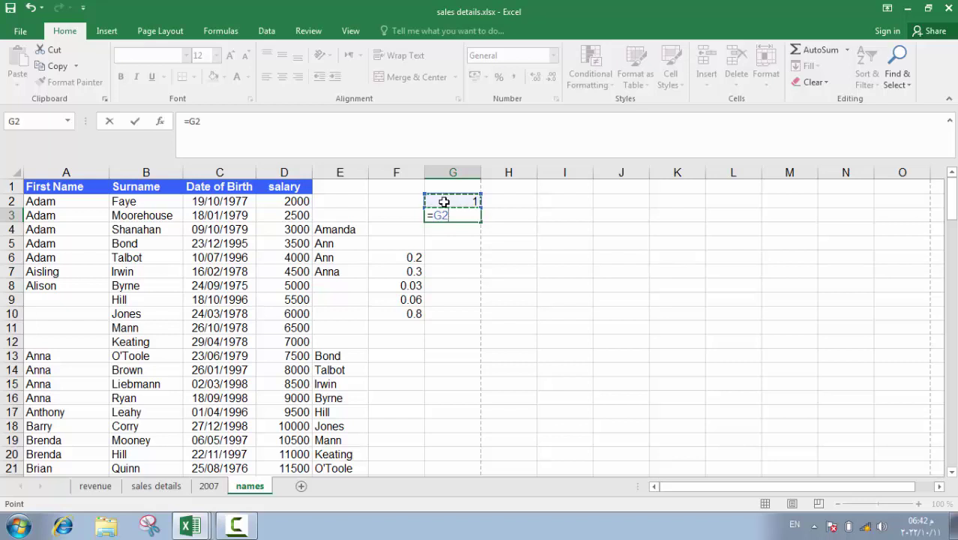
text(+5)
key(Return)
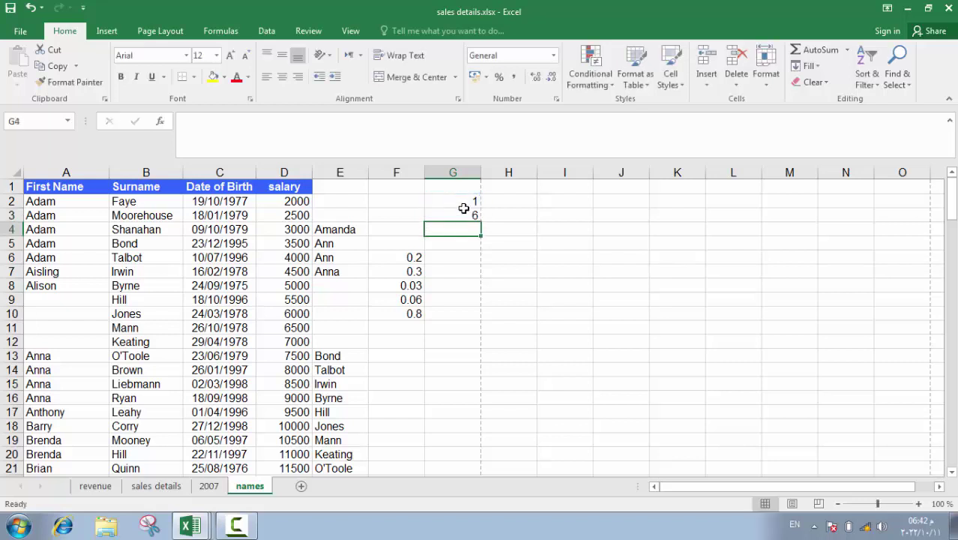
click(466, 215)
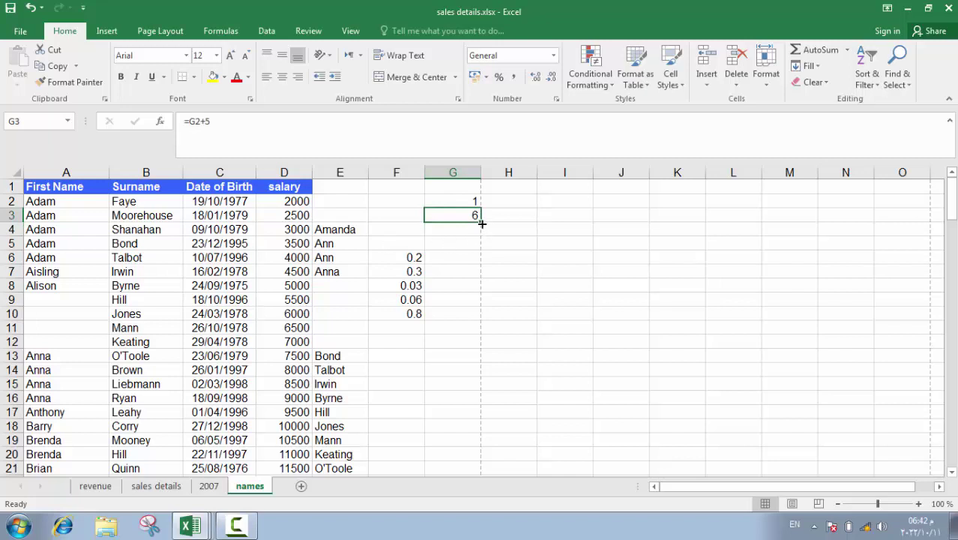
drag(481, 224, 484, 314)
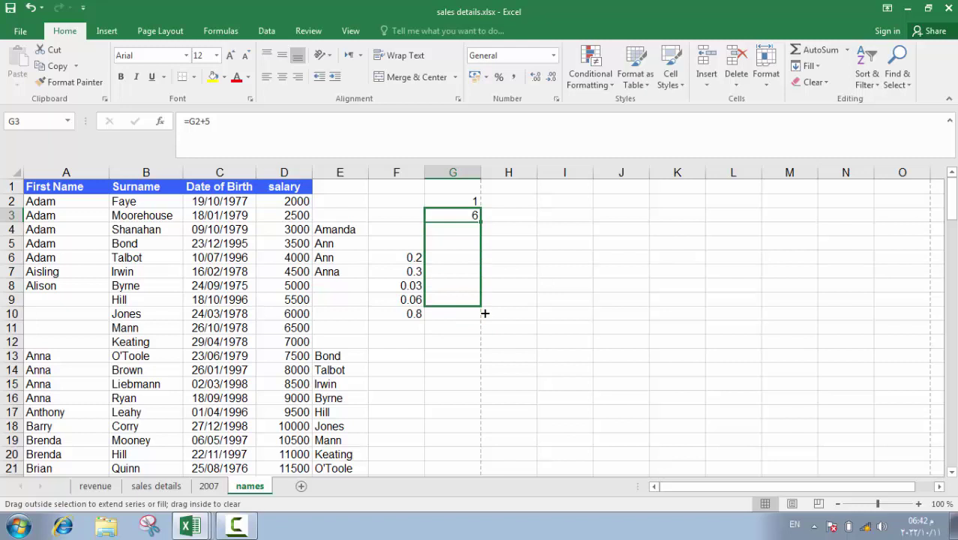
drag(485, 313, 485, 318)
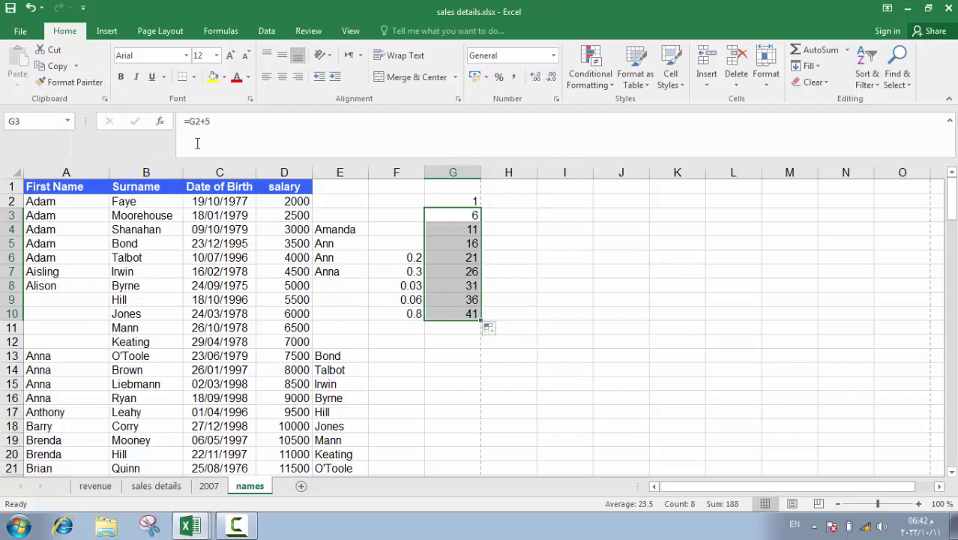
- Change the font of G3:G10 to Bookman Old Style
click(187, 56)
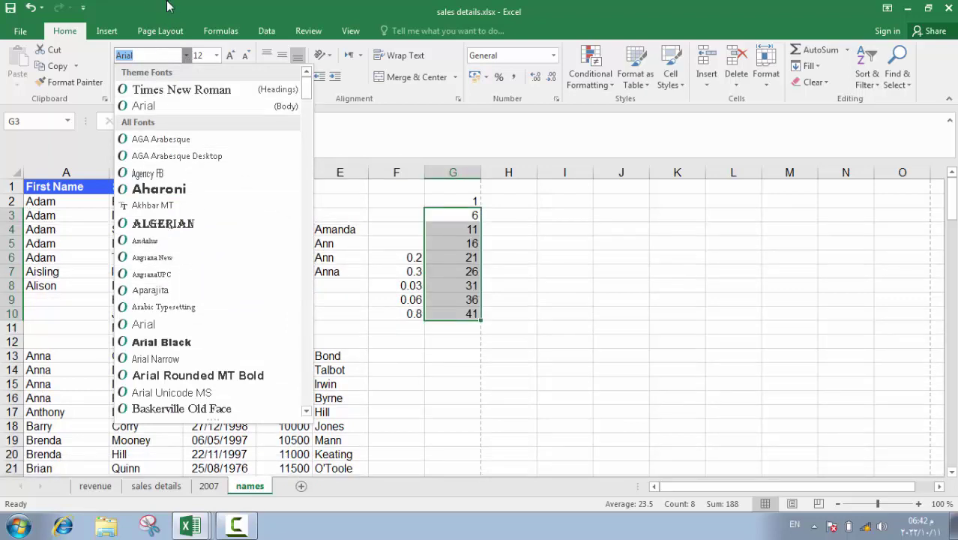
key(Page_Down)
key(Page_Down)
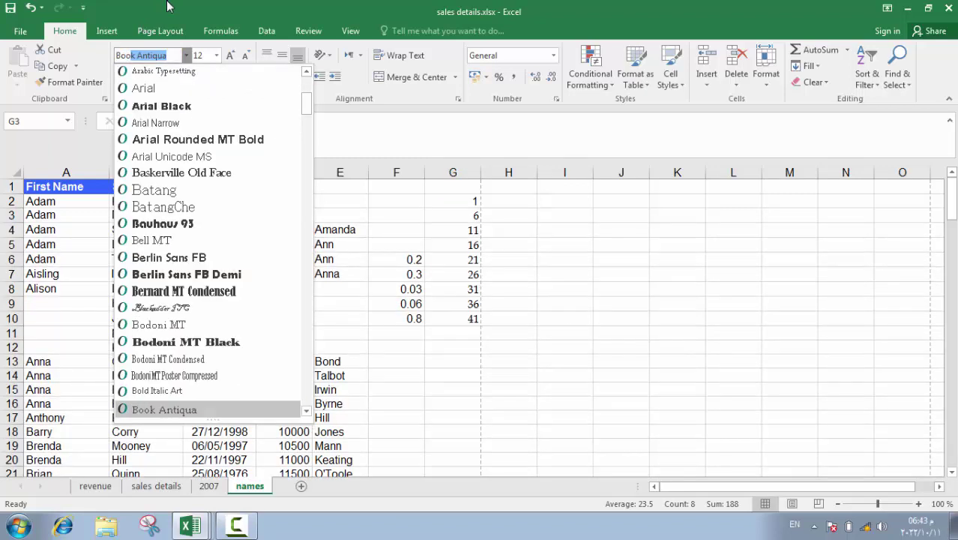
key(Down)
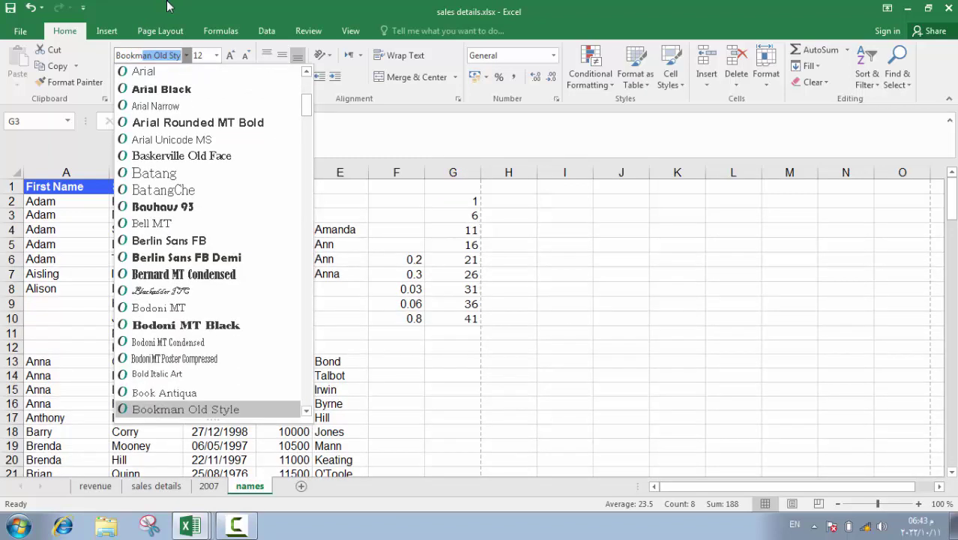
key(Return)
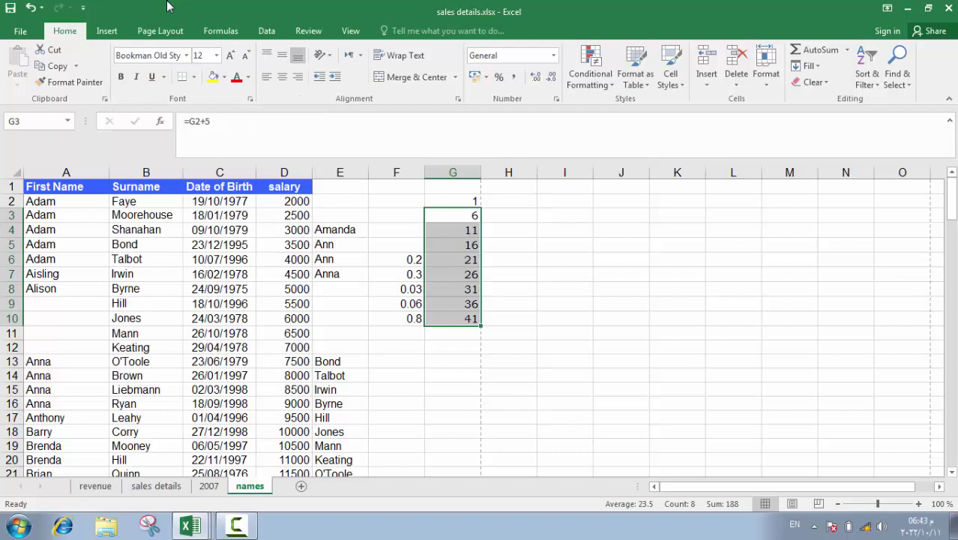
- Set the G3:G10 numbers to size 18 and make them bold
click(217, 56)
click(201, 180)
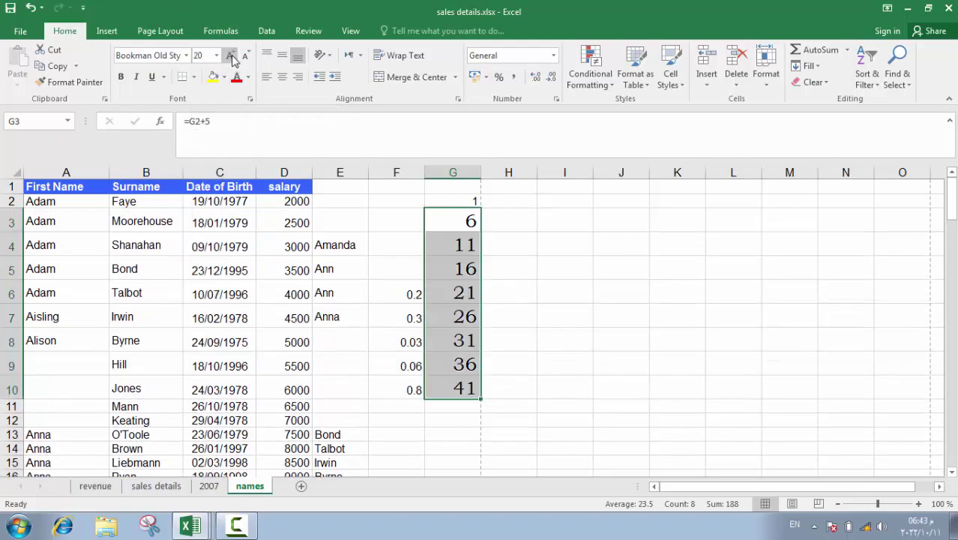
click(231, 56)
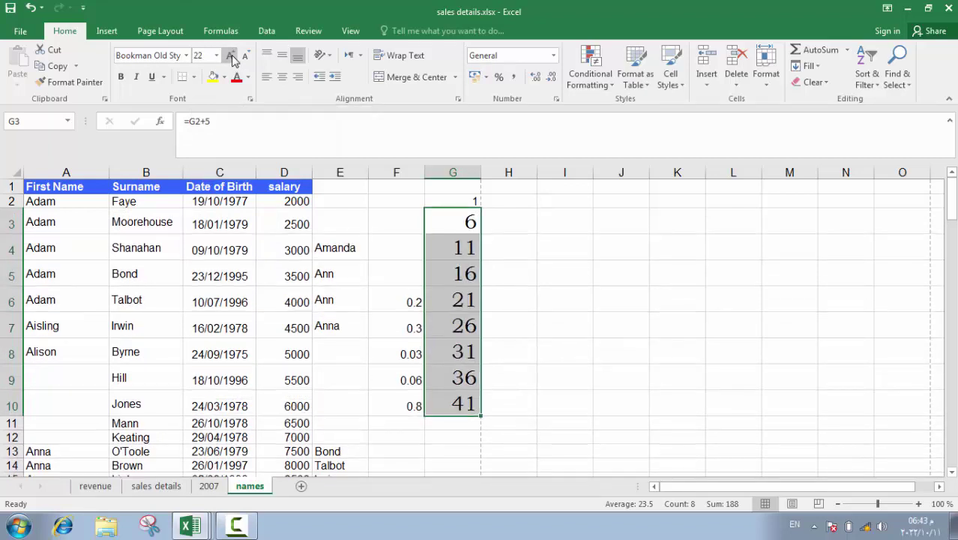
click(231, 56)
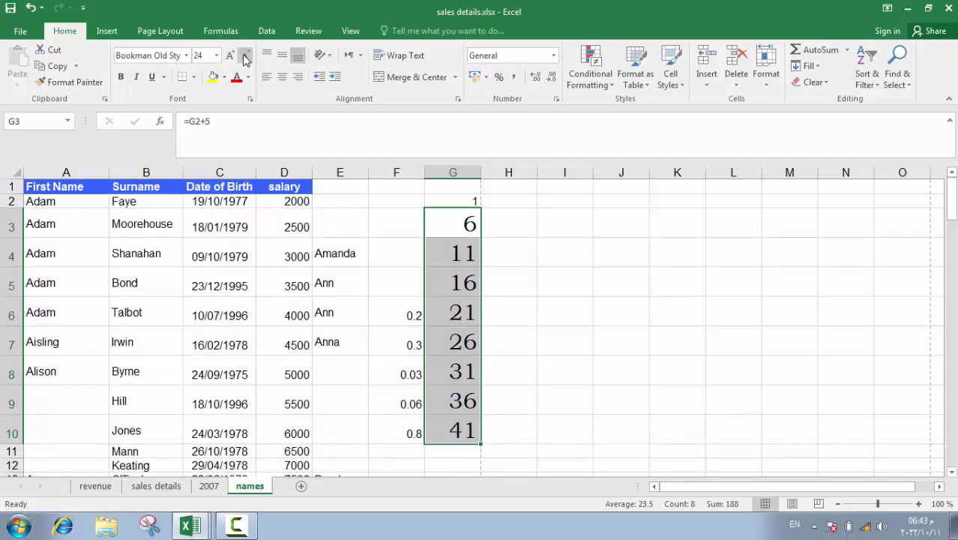
click(245, 56)
click(245, 56)
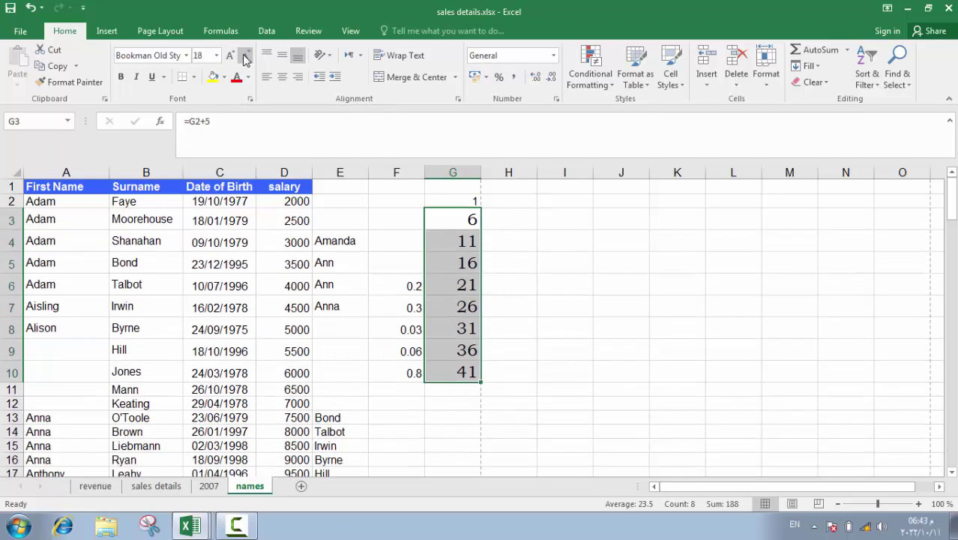
click(125, 78)
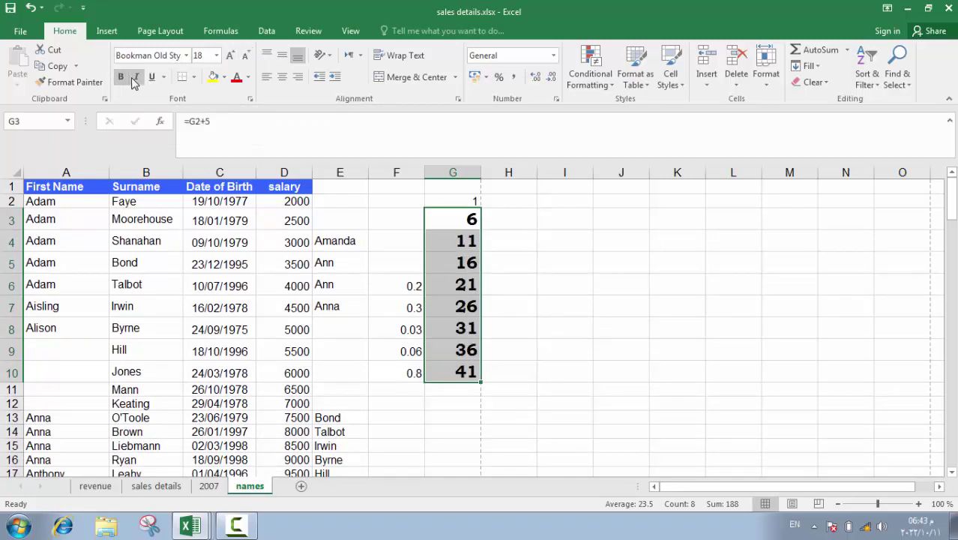
- On the revenue sheet, make row 1 bold, italic and underlined
click(116, 491)
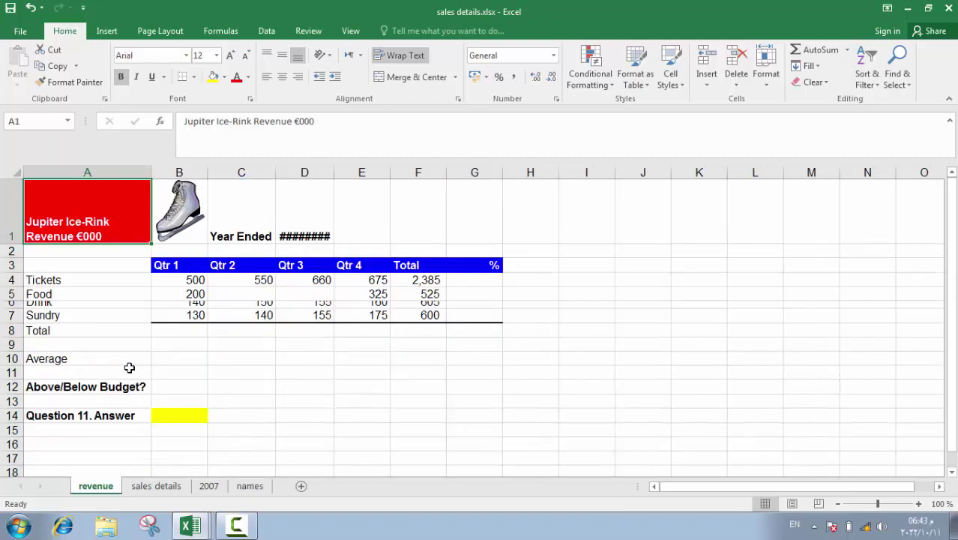
click(12, 214)
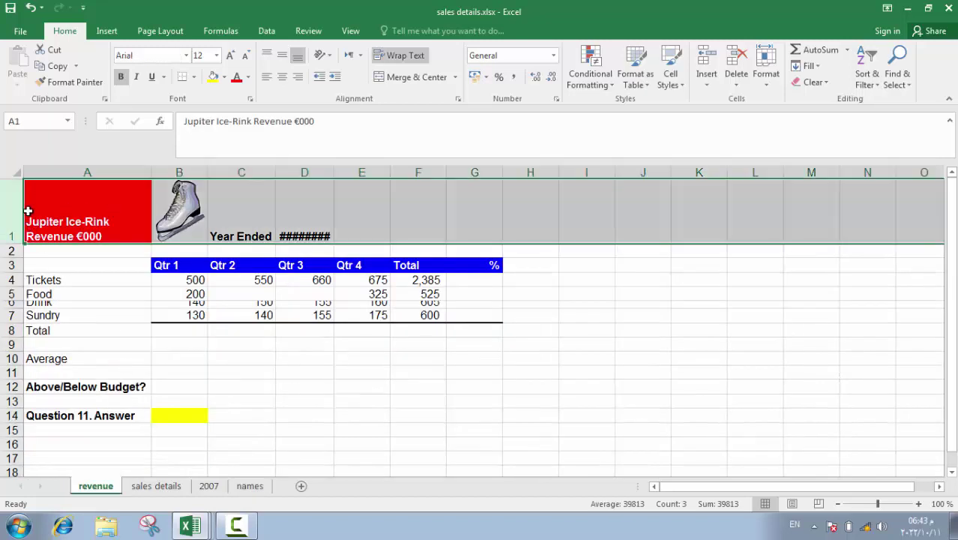
click(121, 76)
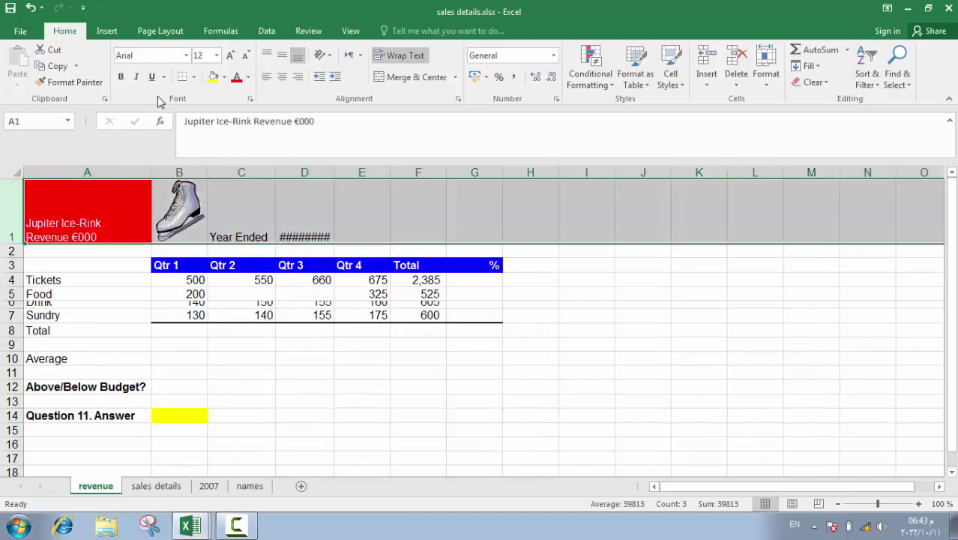
click(119, 77)
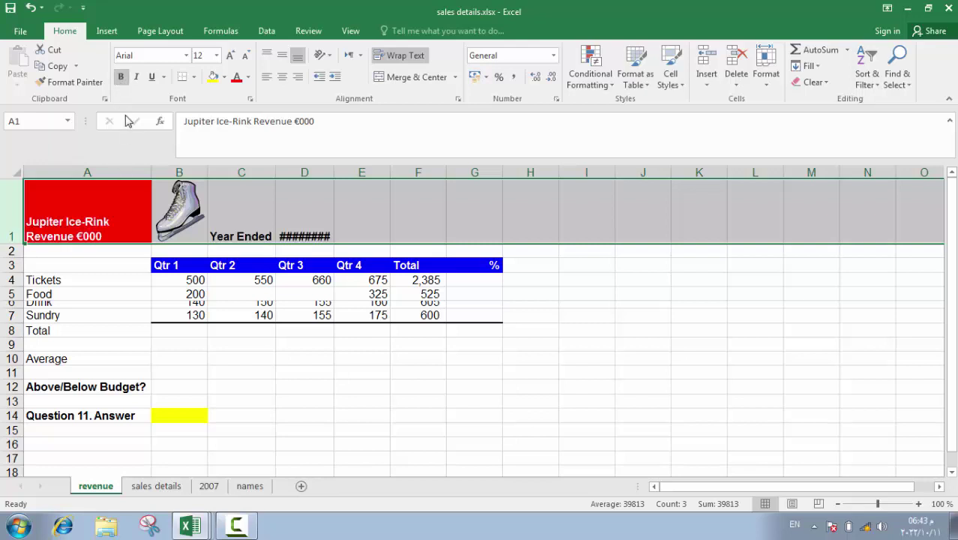
click(136, 78)
click(150, 78)
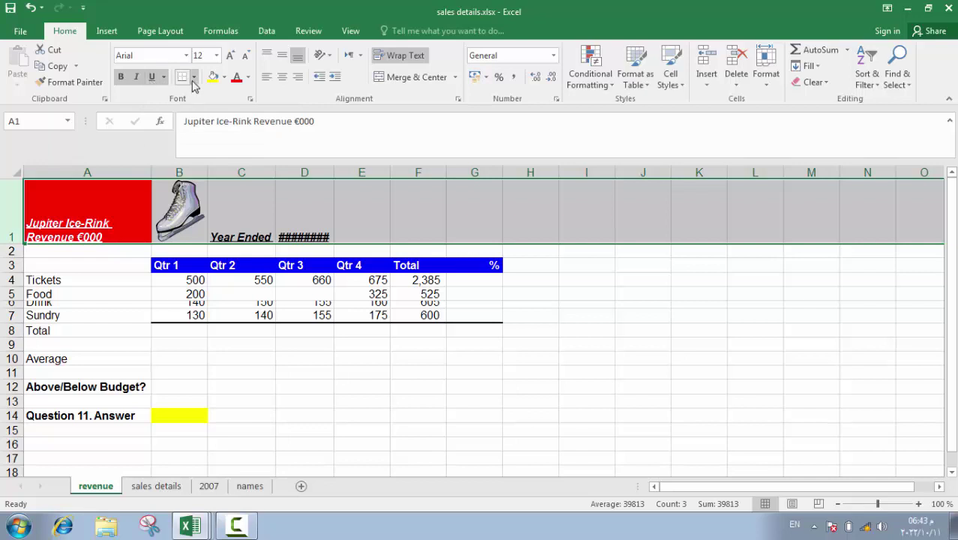
- Give C11:F15 a top and double bottom border
mouse_move(270, 369)
mouse_down()
mouse_move(424, 395)
mouse_move(442, 424)
mouse_up()
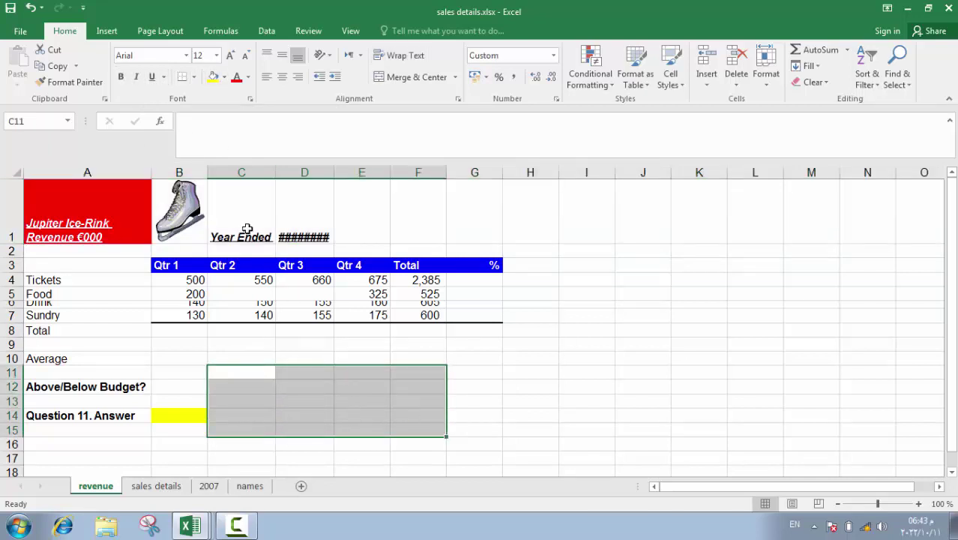
click(194, 77)
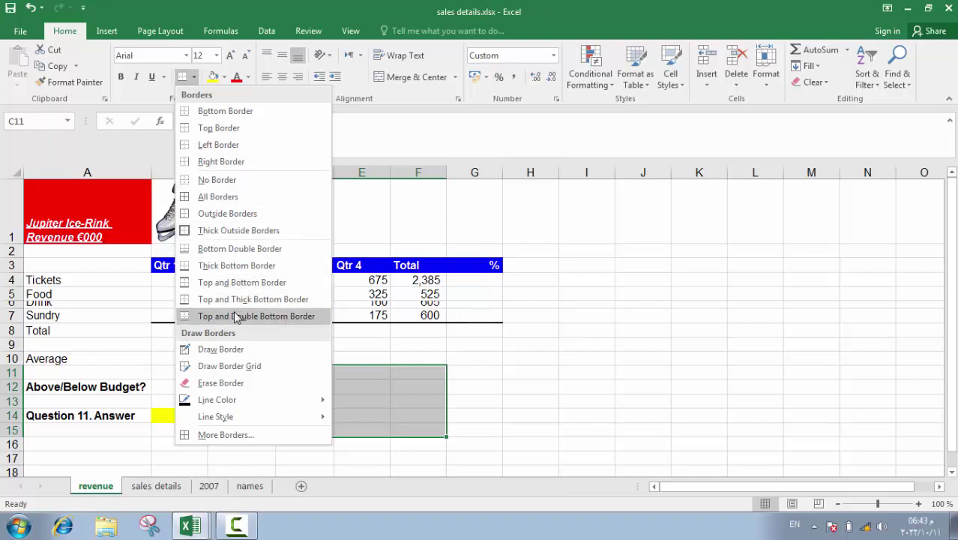
click(235, 318)
click(350, 386)
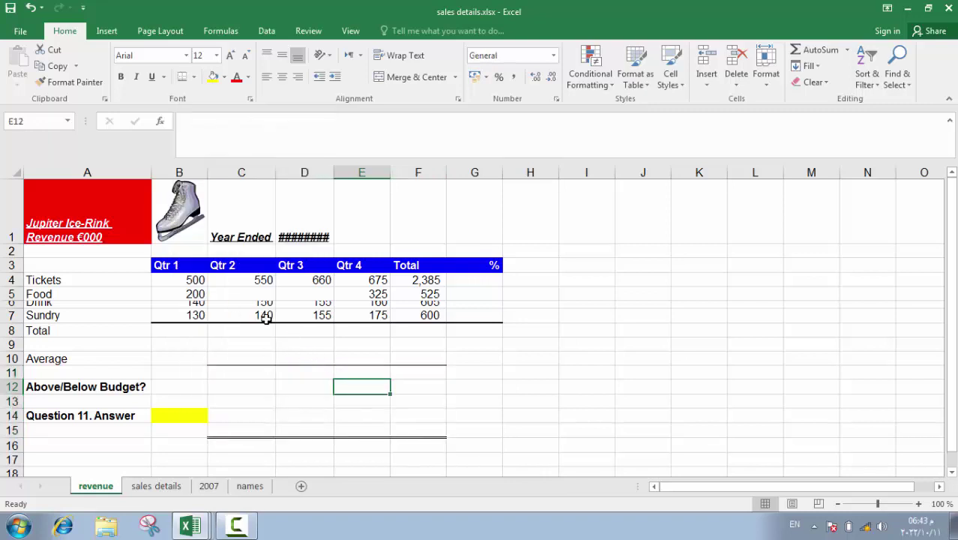
- Fill E12 and C8:E9 with orange-gold, and make the C8:E9 text red
click(224, 77)
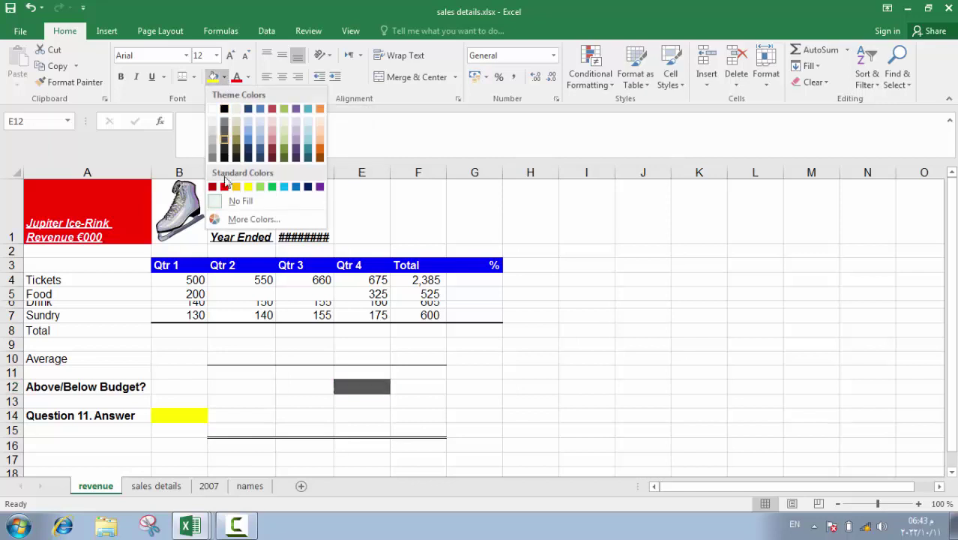
click(238, 194)
drag(218, 329, 345, 343)
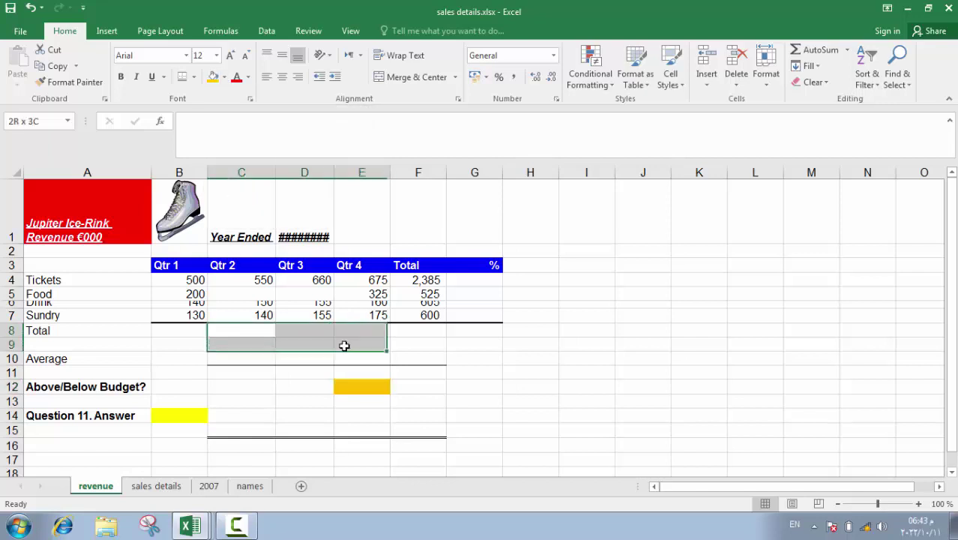
click(224, 77)
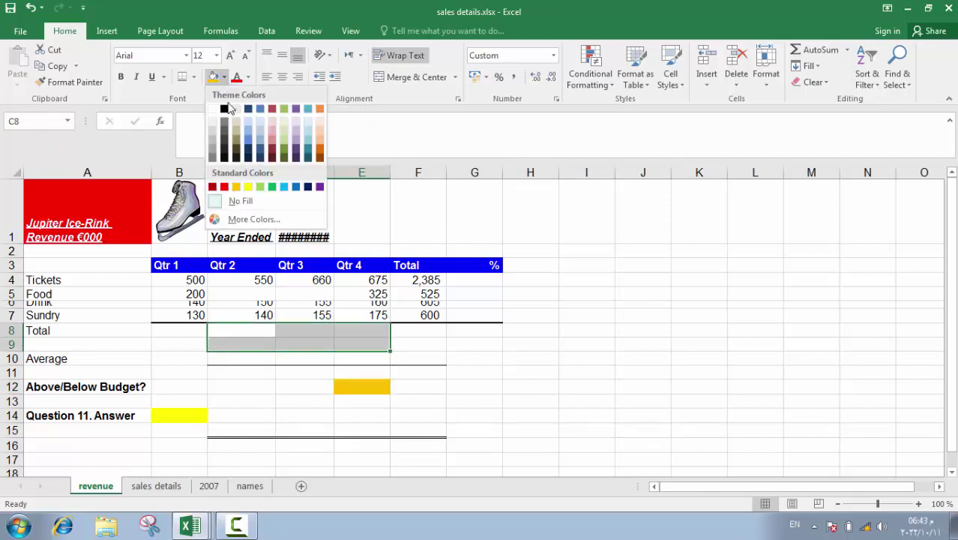
click(236, 187)
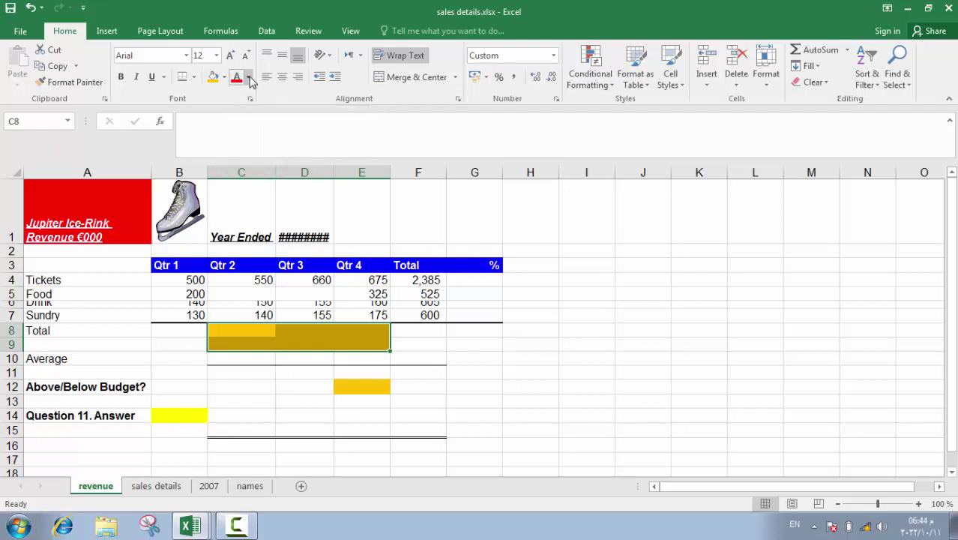
click(249, 78)
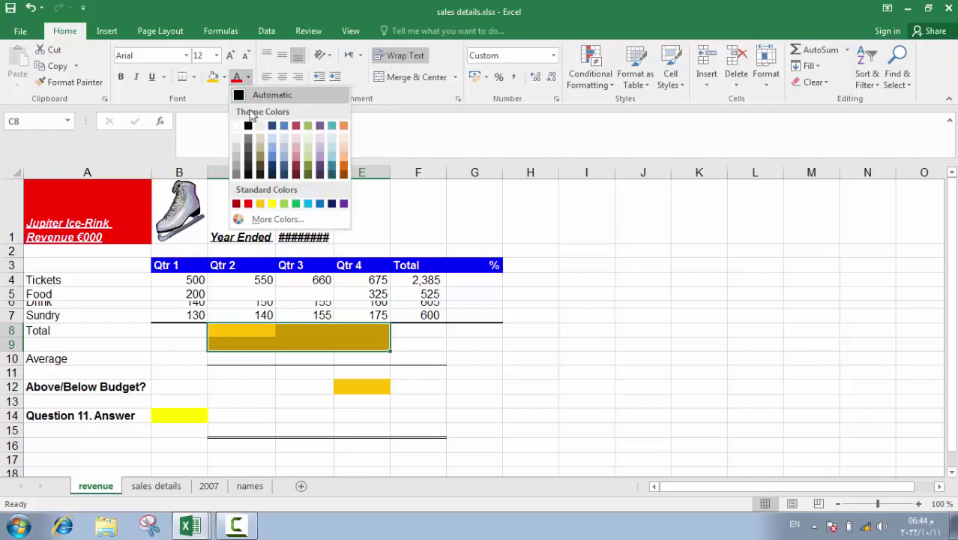
click(249, 204)
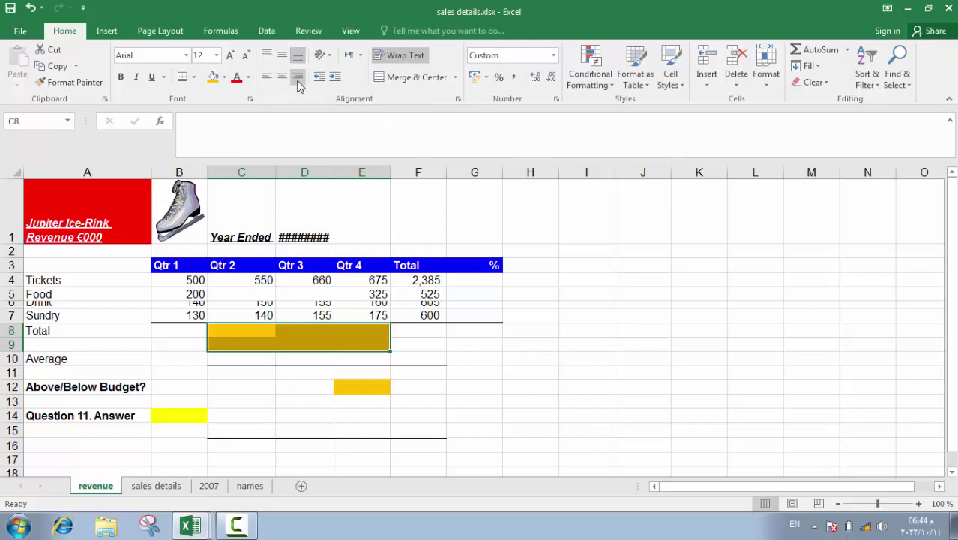
click(256, 225)
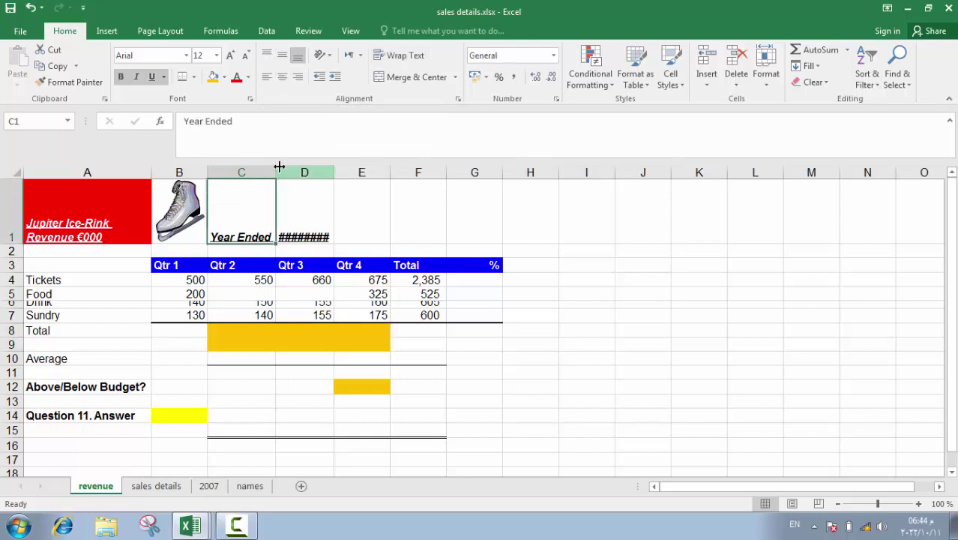
drag(275, 173, 401, 172)
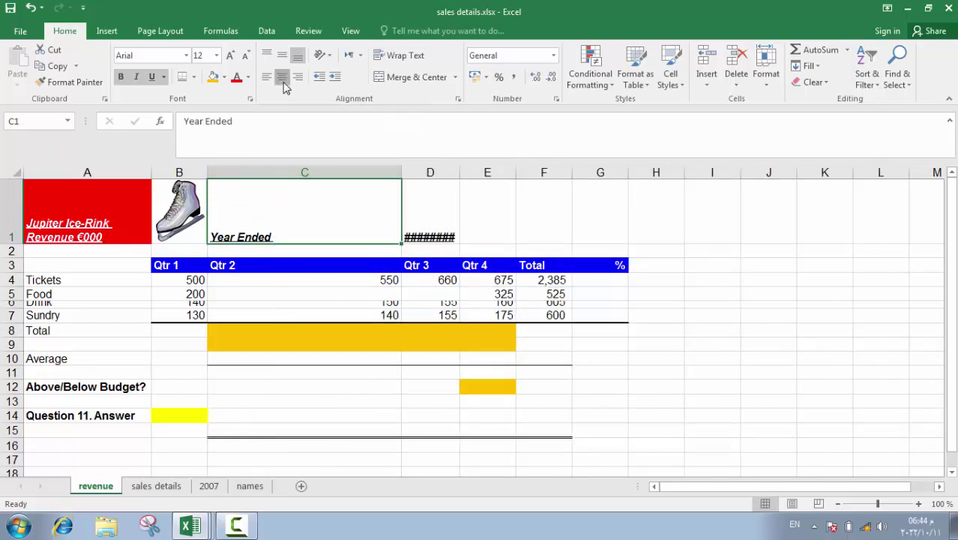
click(283, 86)
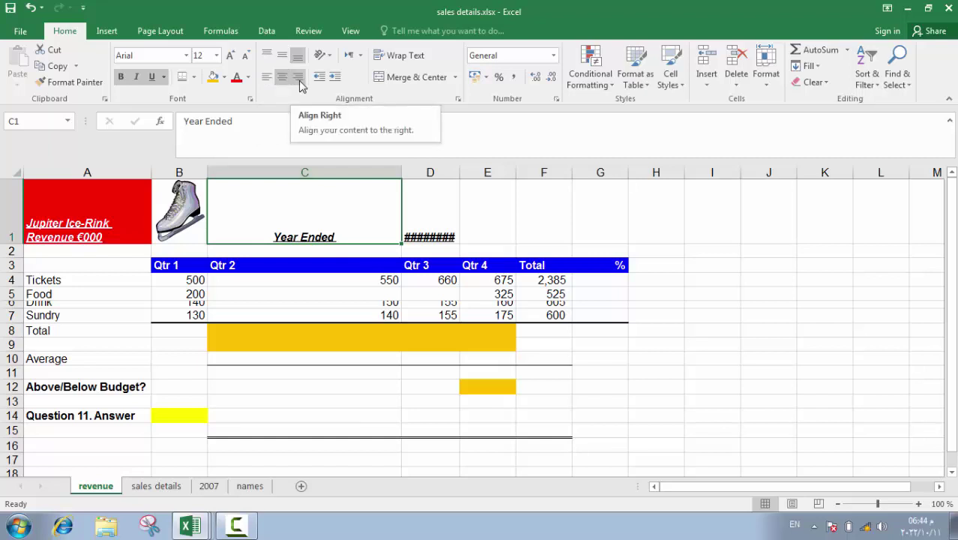
click(300, 84)
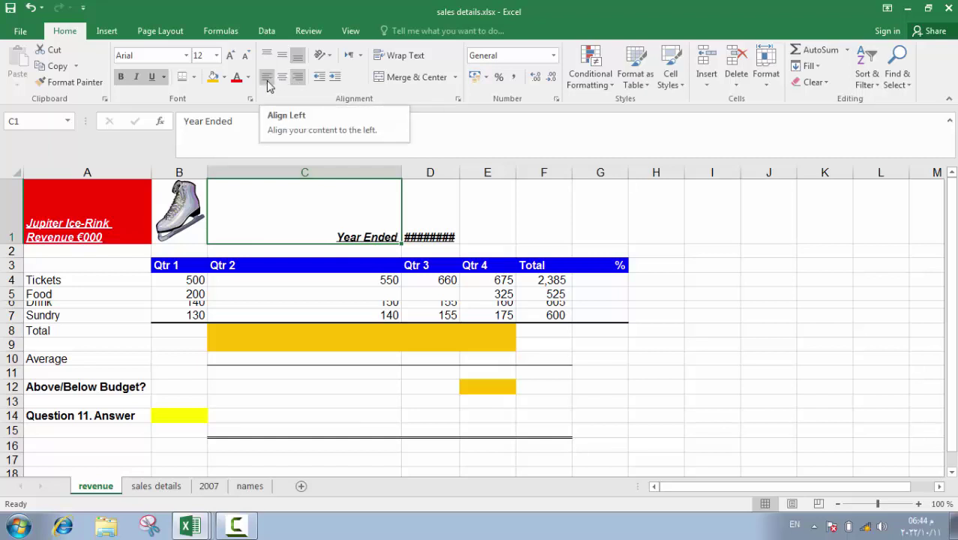
click(268, 86)
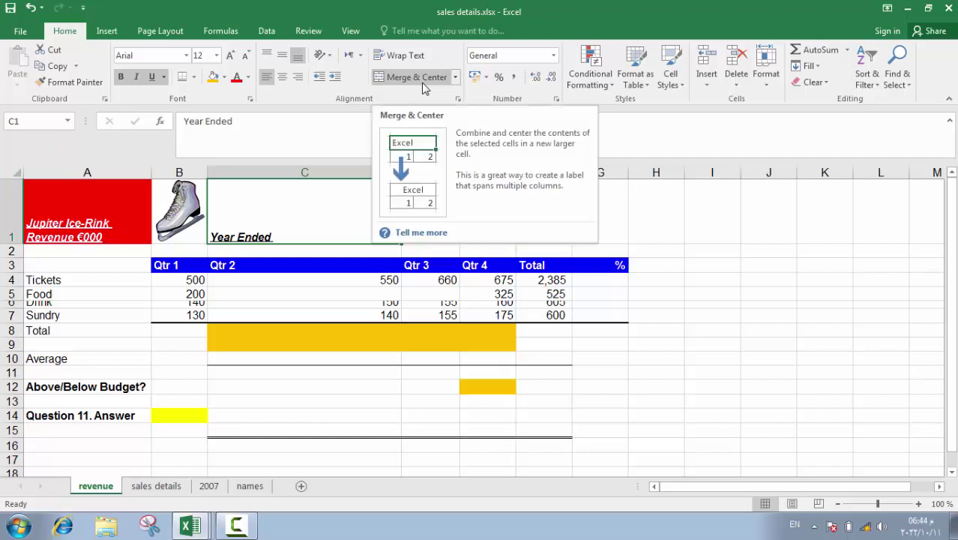
- Enter a line of sample text in H1 and wrap it within the cell
click(667, 227)
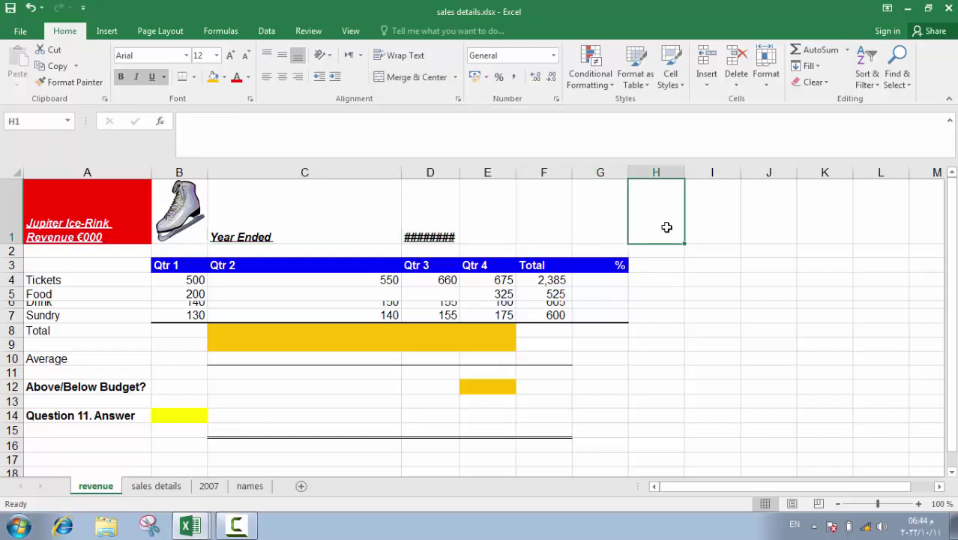
text(khjk hlh k lh lkh lk)
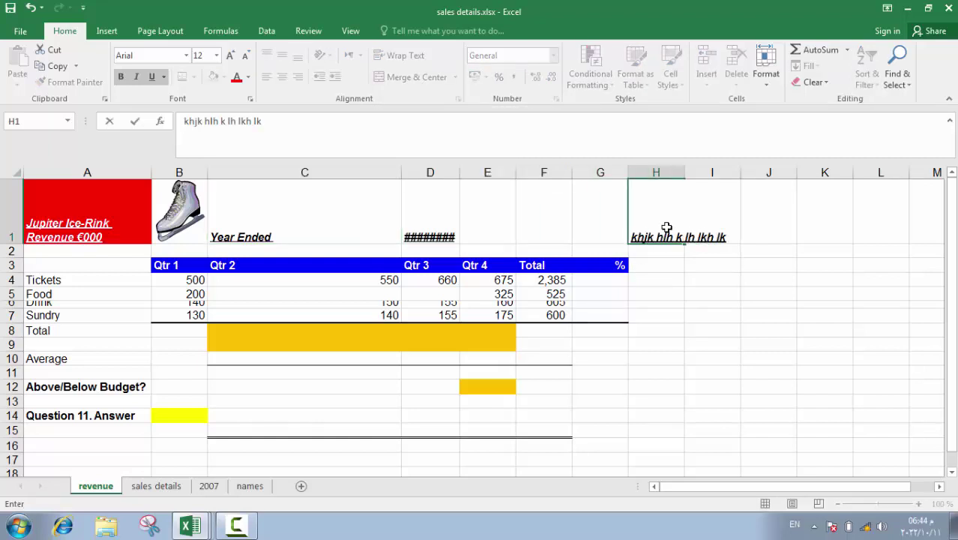
text( hkl hklh)
click(689, 255)
click(663, 220)
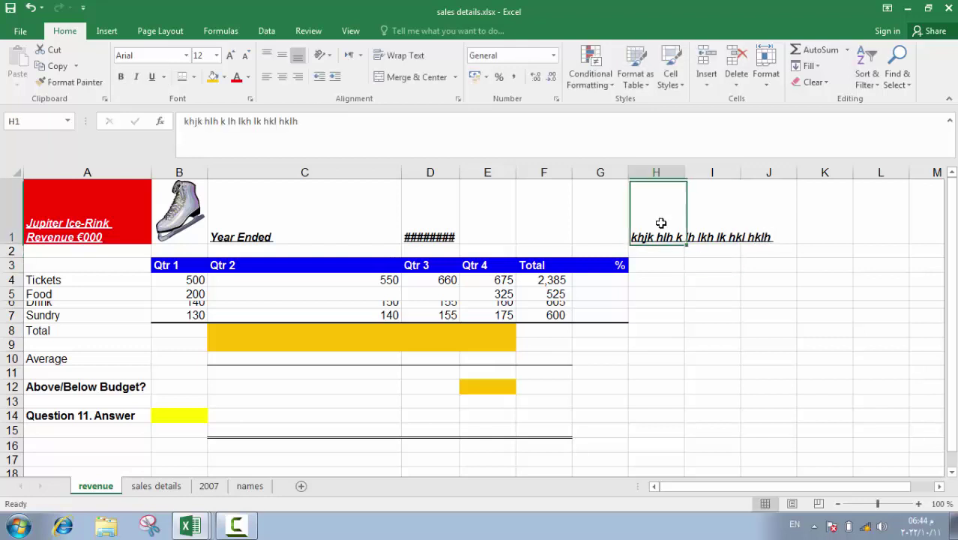
click(404, 60)
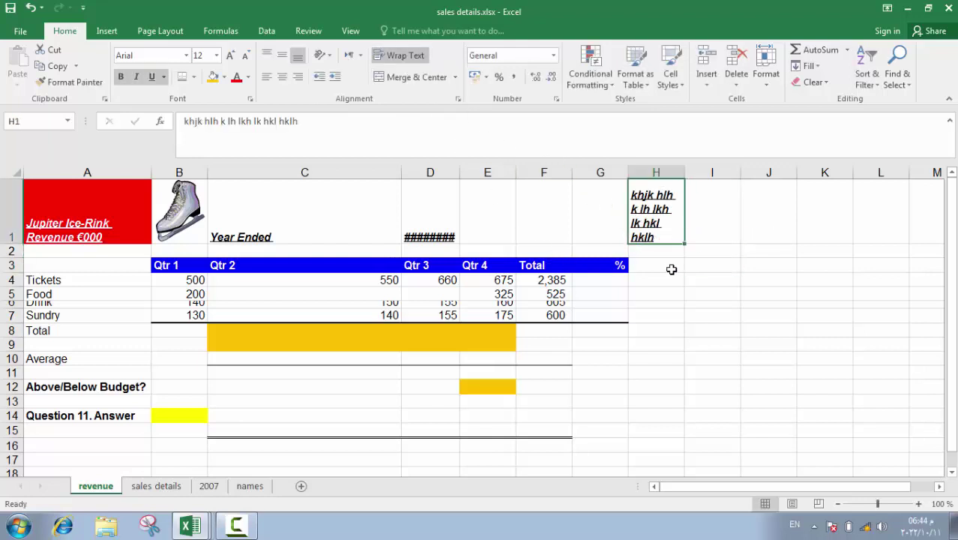
- Merge and centre H4:J10, unmerge it again, and return to the names sheet
drag(659, 279, 771, 358)
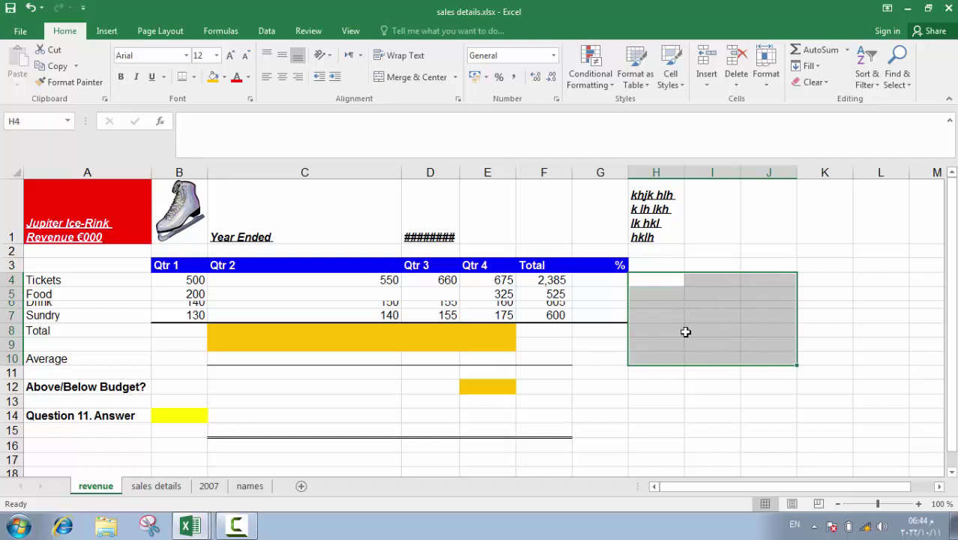
click(455, 81)
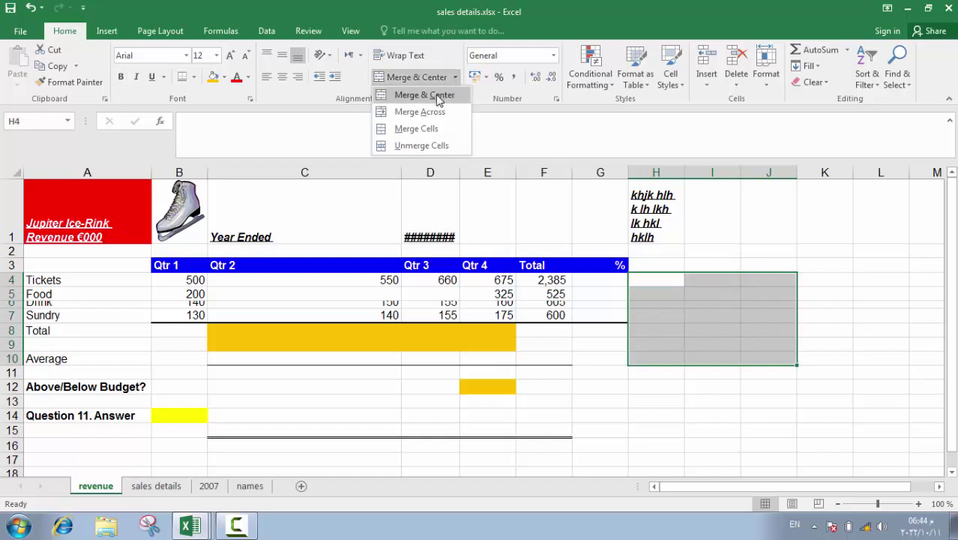
click(437, 96)
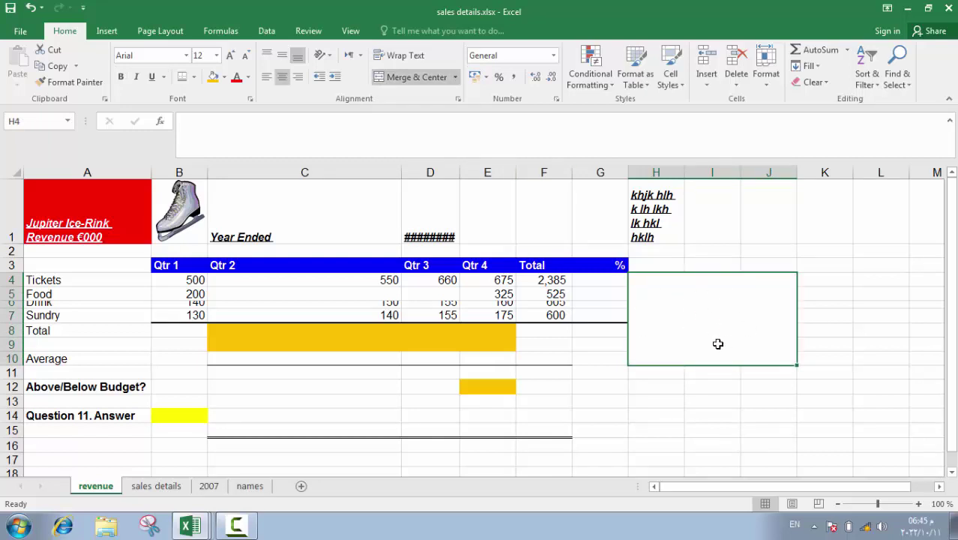
click(454, 78)
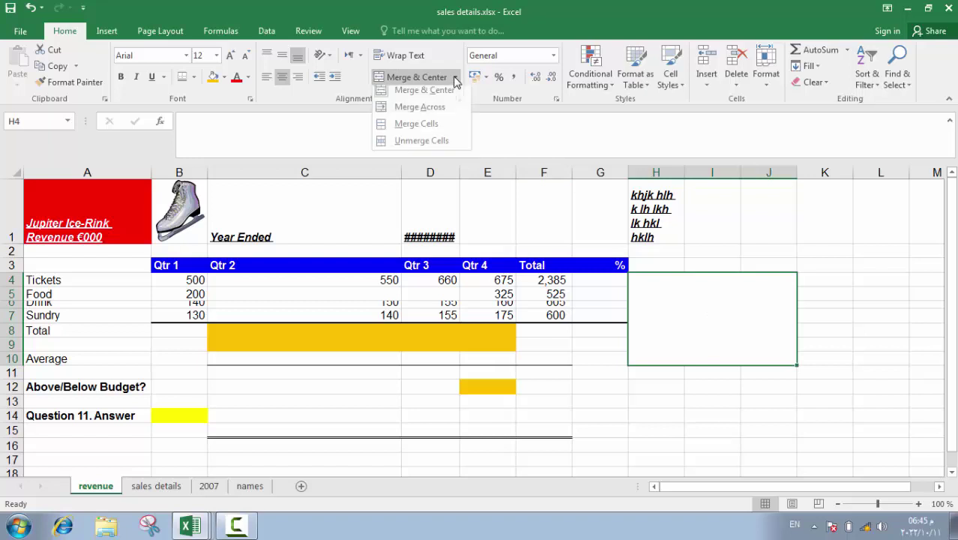
click(422, 146)
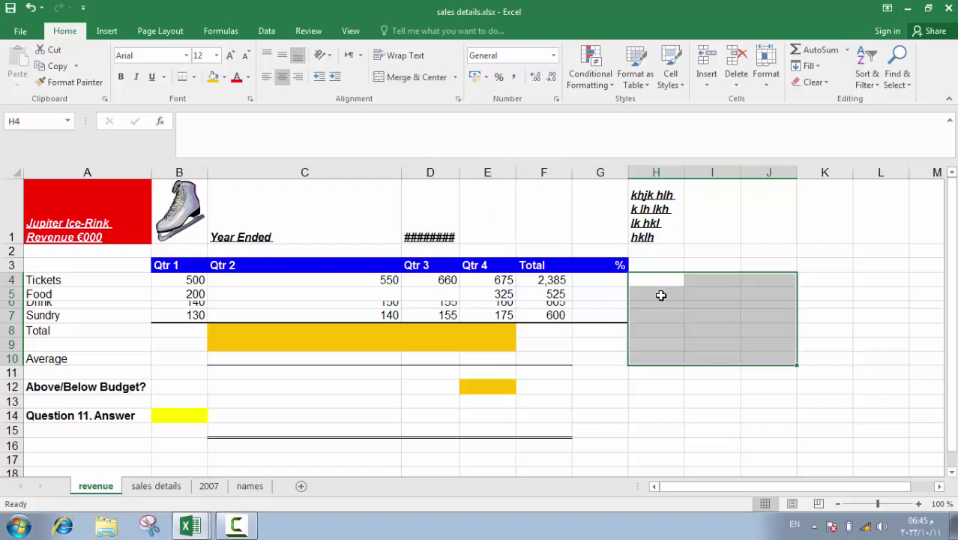
click(251, 485)
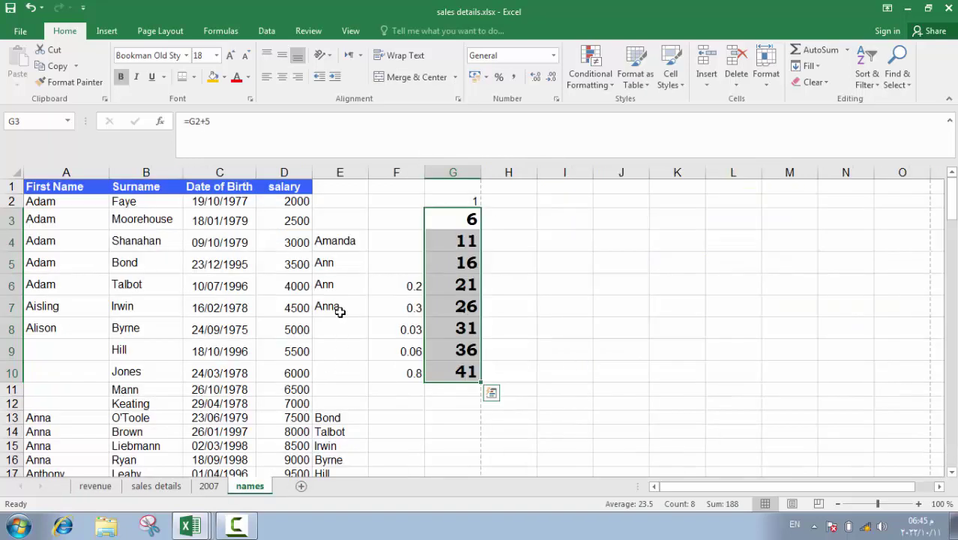
- Format salaries D2:D26 as $ English (United States) accounting with four decimals, e.g. $ 2,000.0000
click(289, 202)
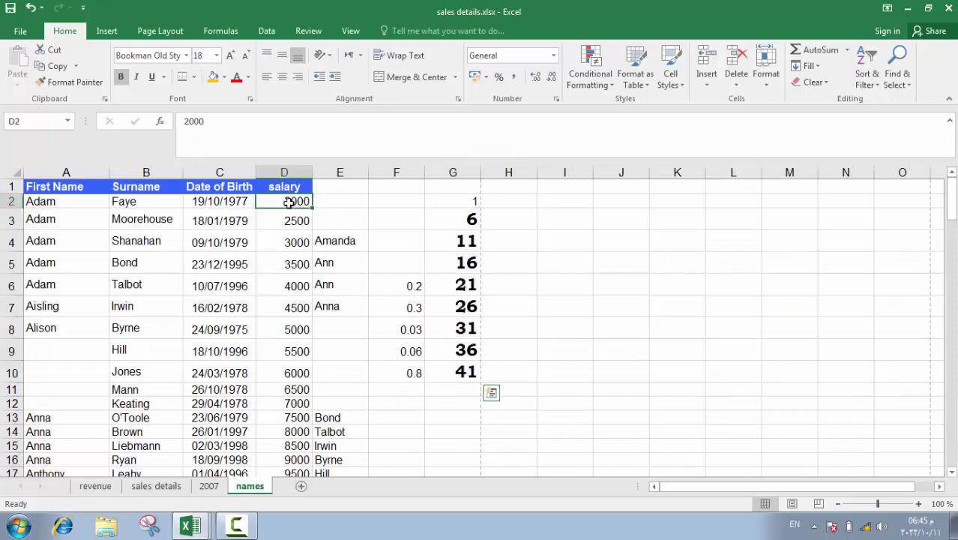
drag(289, 203, 285, 467)
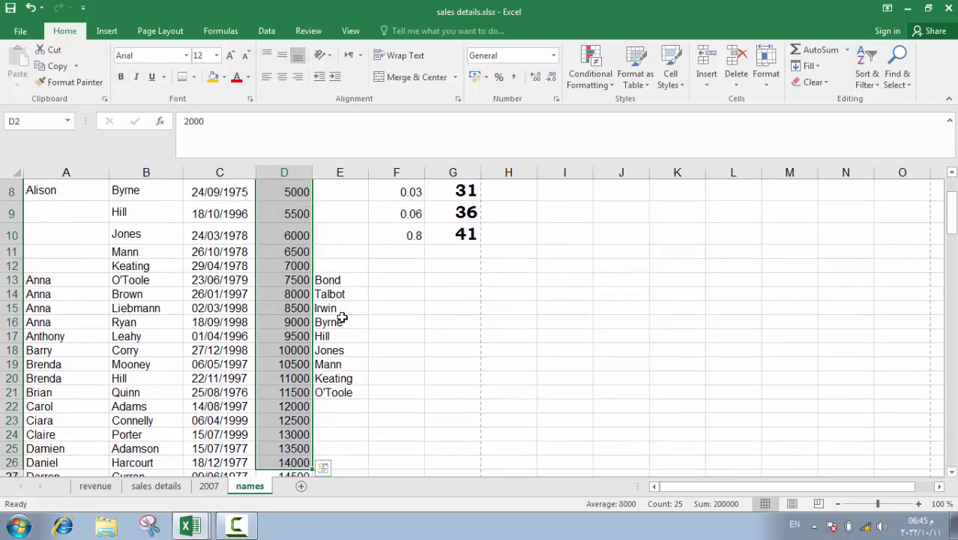
click(486, 77)
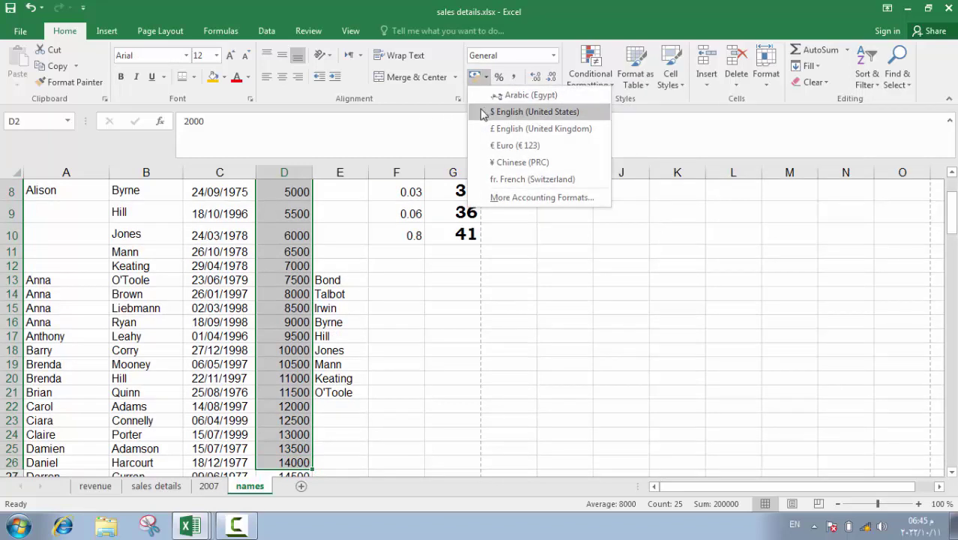
click(532, 112)
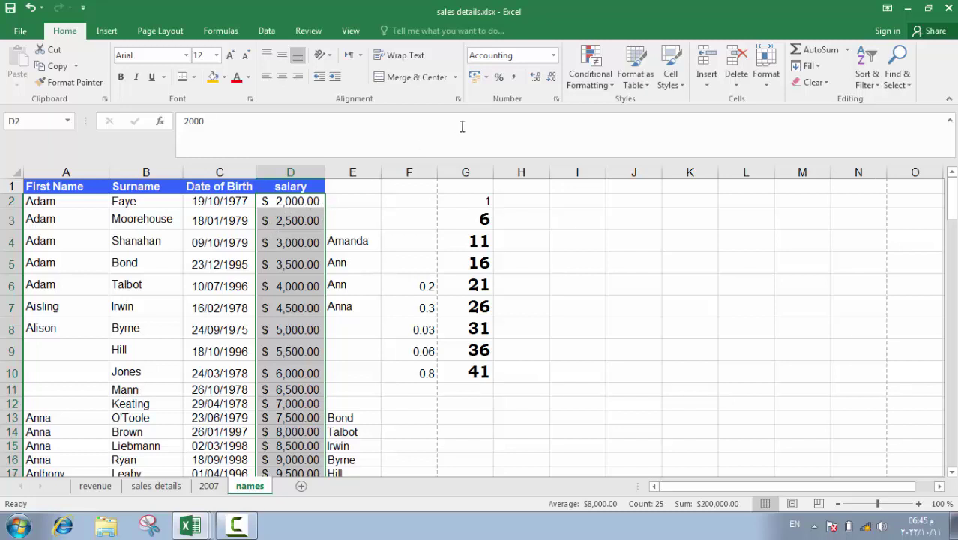
click(552, 79)
click(552, 79)
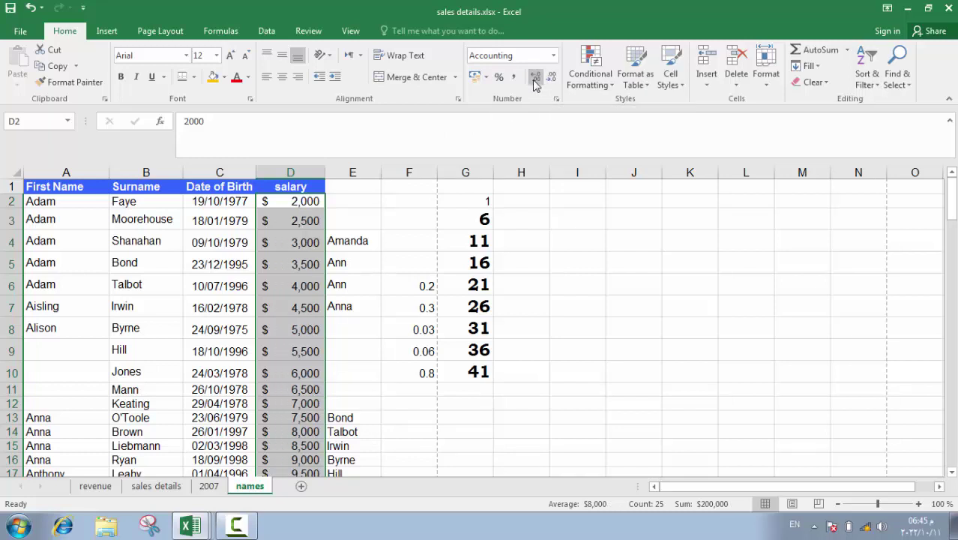
click(534, 79)
click(534, 80)
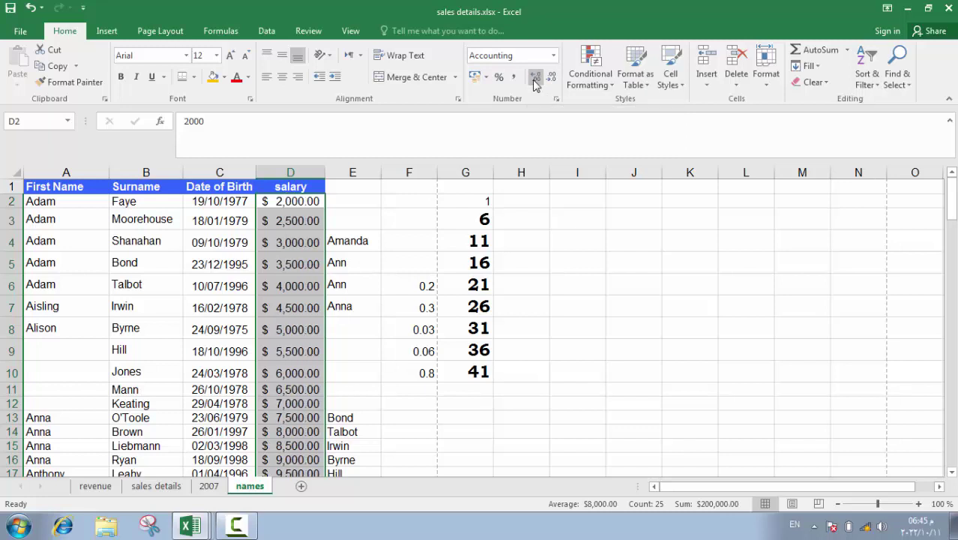
click(534, 79)
click(534, 79)
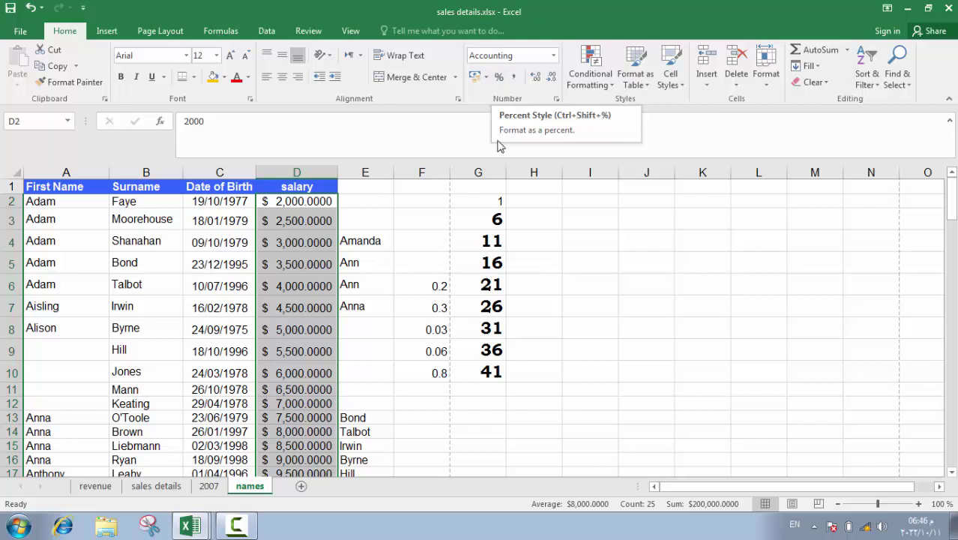
- Show F6:F10 as whole percentages: 20%, 30%, 3%, 6% and 80%
click(479, 219)
drag(424, 286, 433, 369)
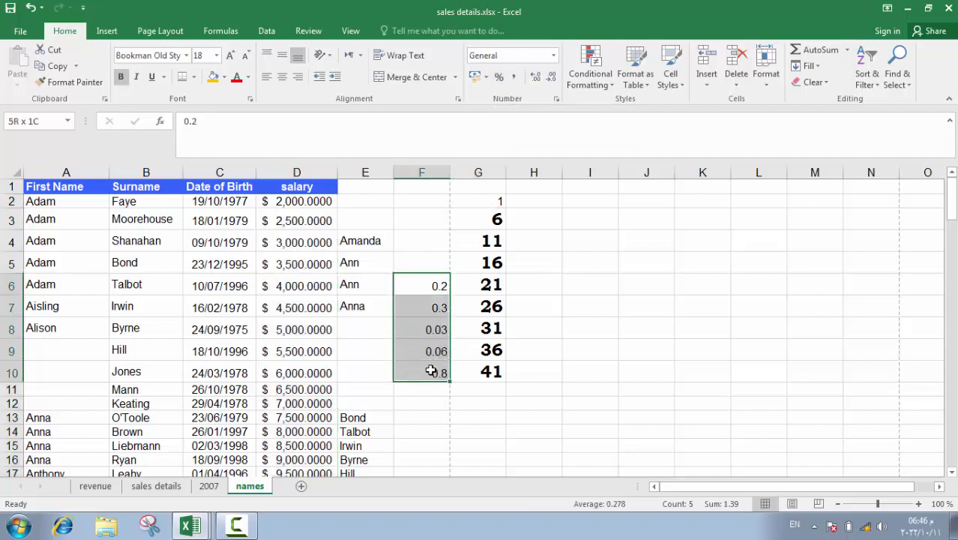
click(499, 78)
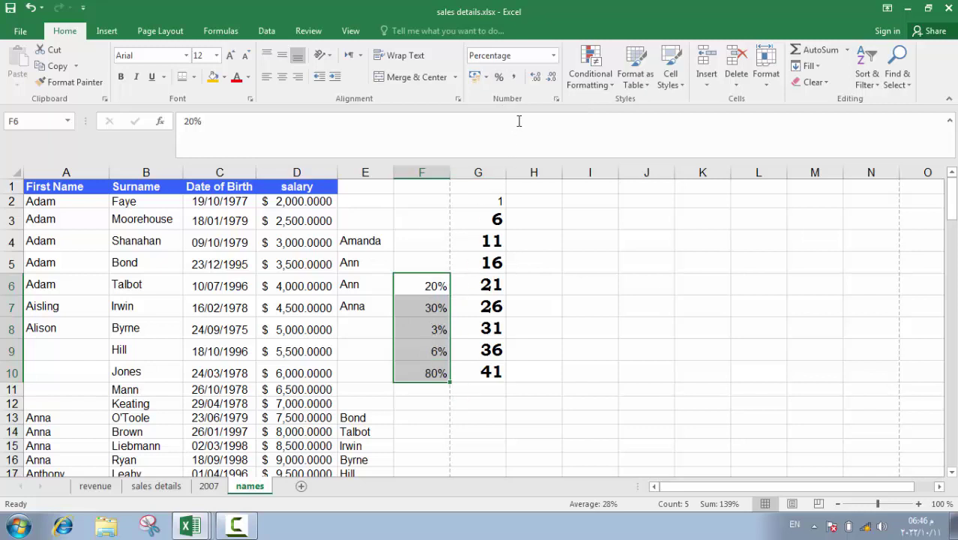
click(534, 79)
click(535, 79)
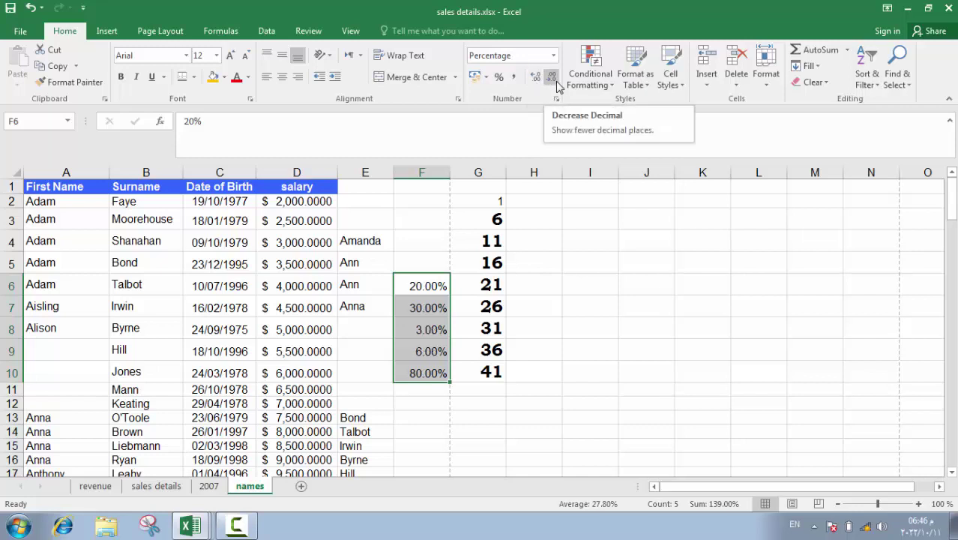
click(551, 78)
click(552, 78)
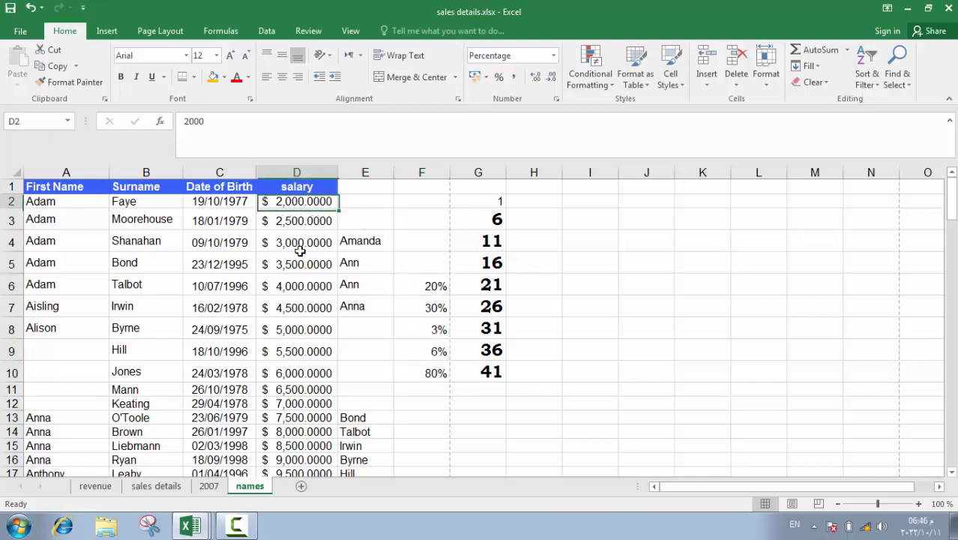
drag(296, 200, 316, 396)
- Apply Comma Style with no decimals to D40:D49, showing 21,000 to 25,500
scroll(310, 375, down, 11)
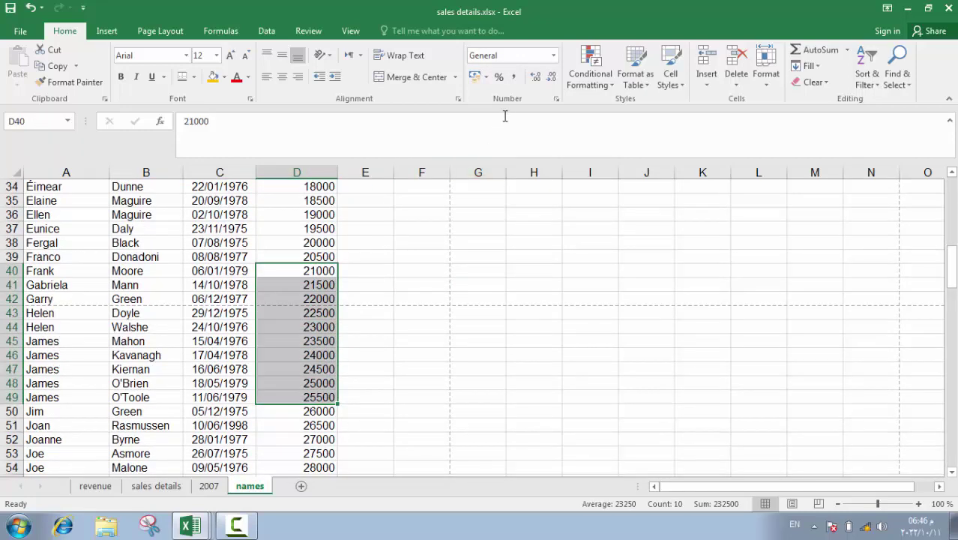
click(515, 78)
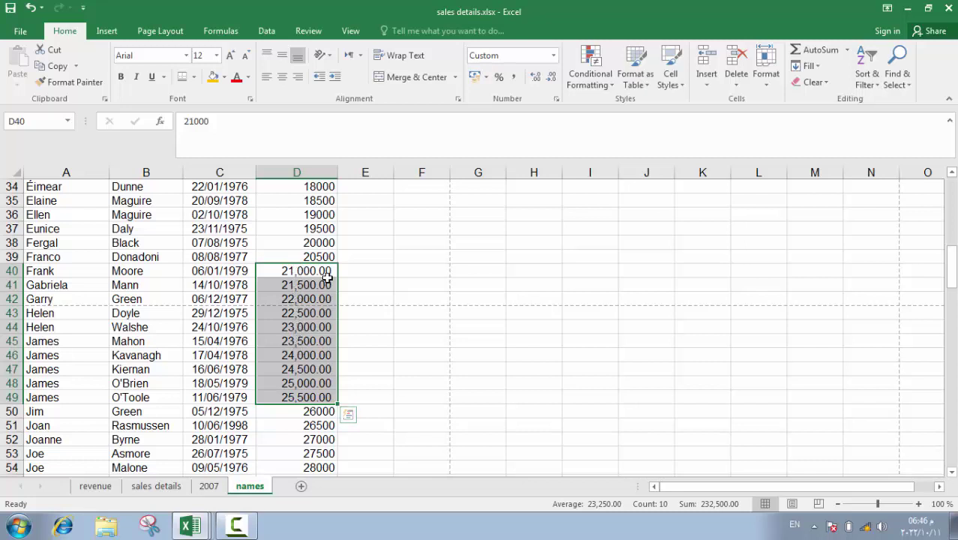
click(551, 78)
click(550, 78)
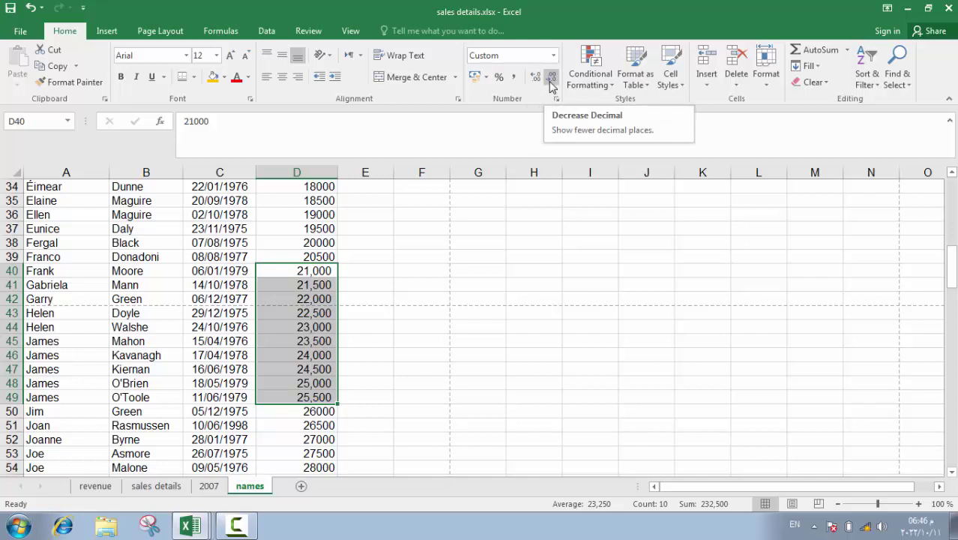
- Insert a blank row at row 19 and a blank column at B on the names sheet
click(708, 84)
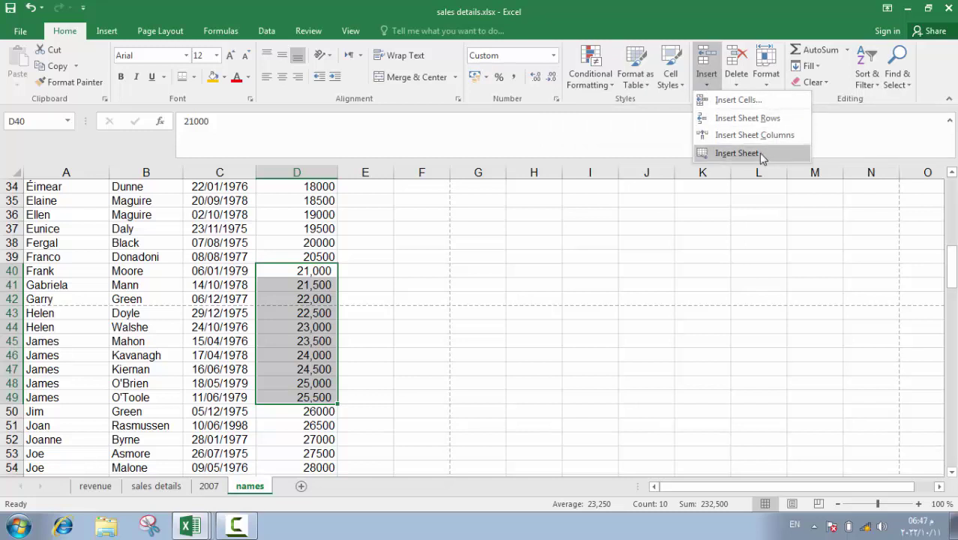
scroll(381, 262, up, 6)
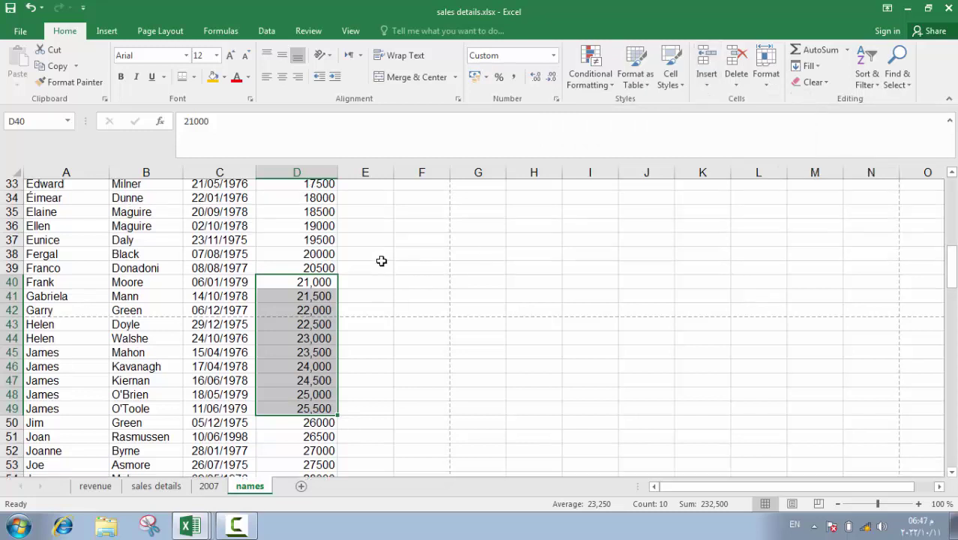
click(12, 229)
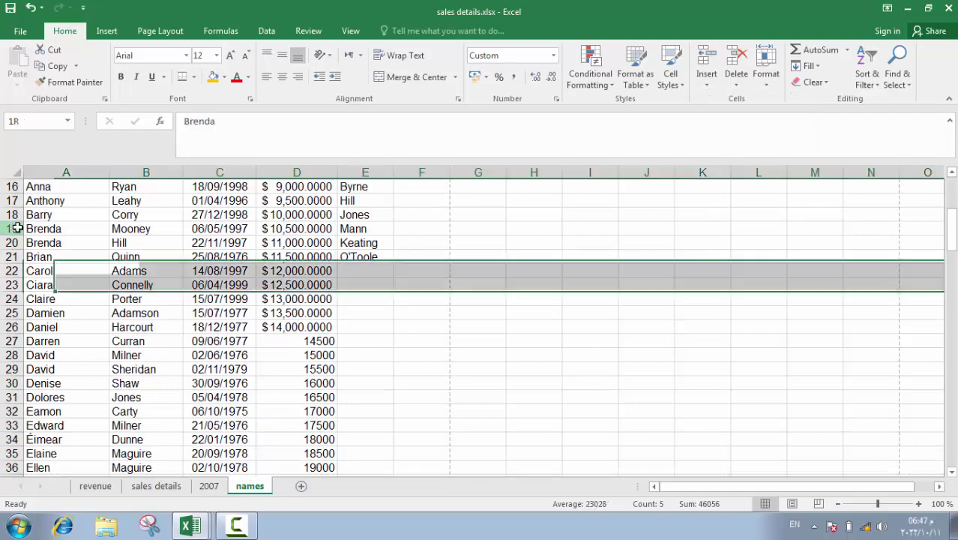
right_click(12, 229)
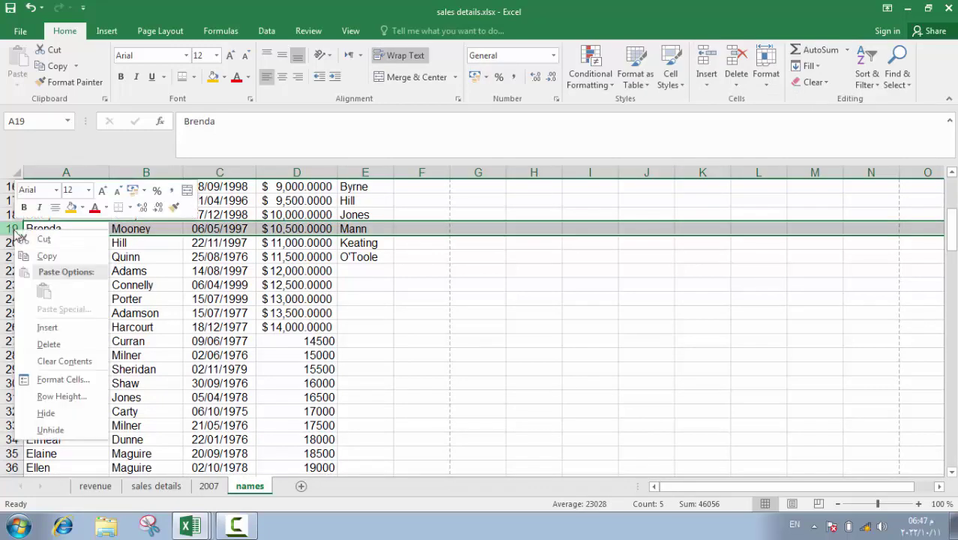
click(66, 325)
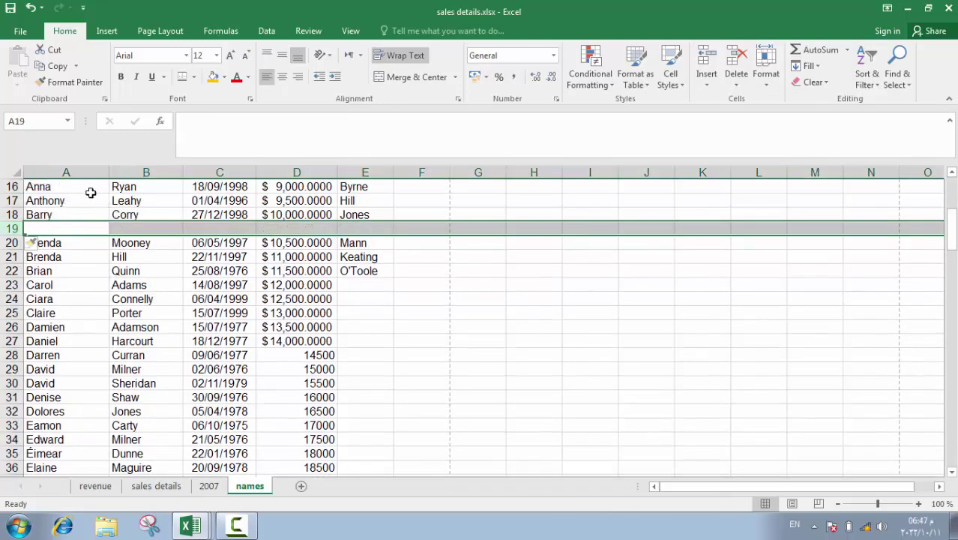
click(139, 174)
right_click(146, 175)
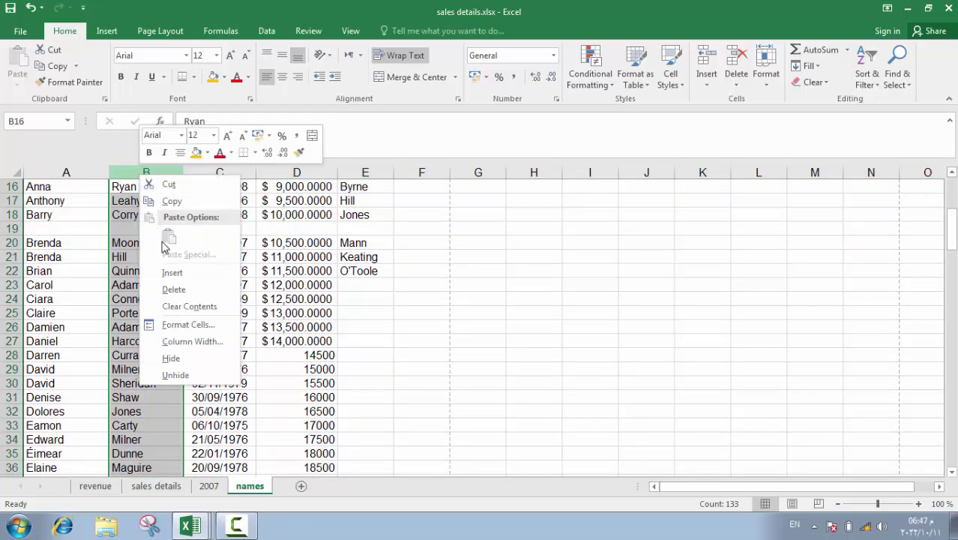
click(172, 273)
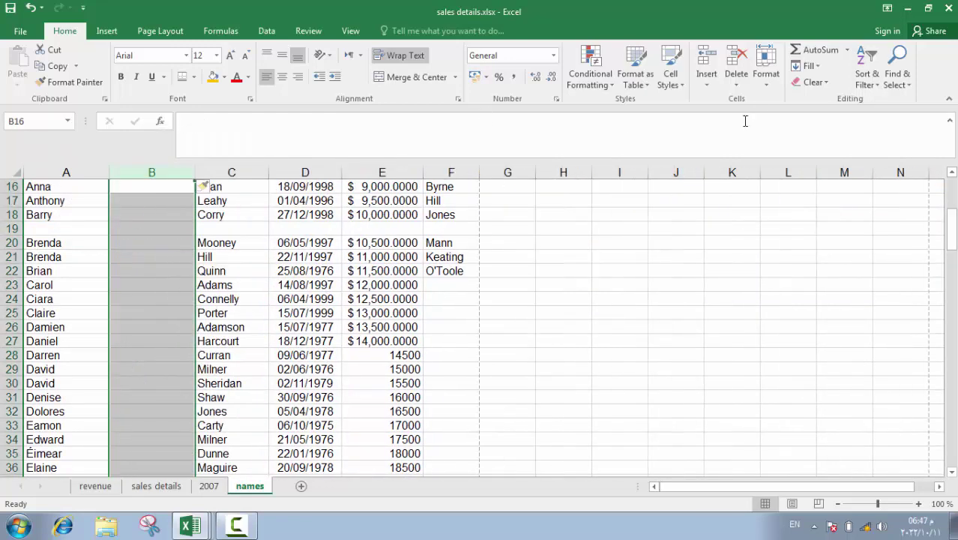
- Add blank worksheets Sheet1 and Sheet2, one from the Insert menu, one from the names tab
click(707, 75)
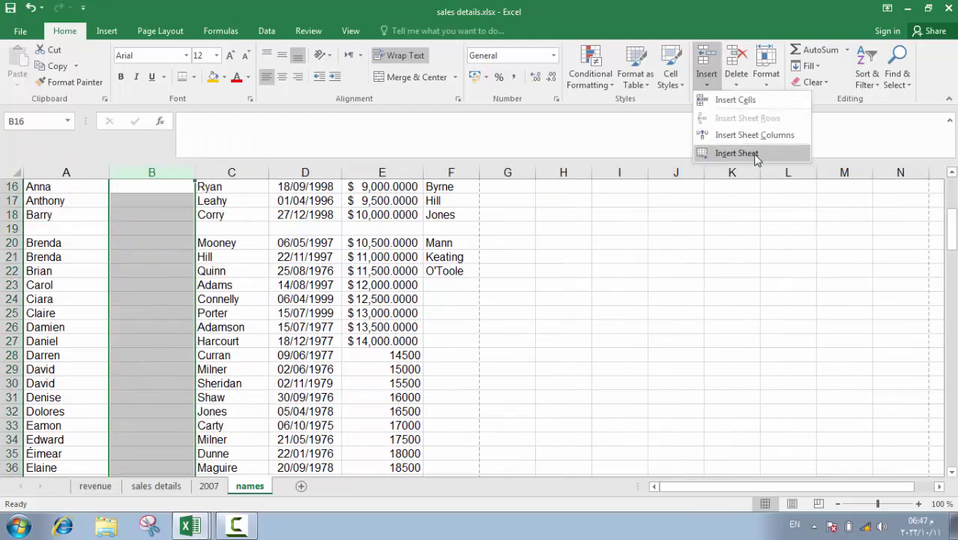
click(754, 153)
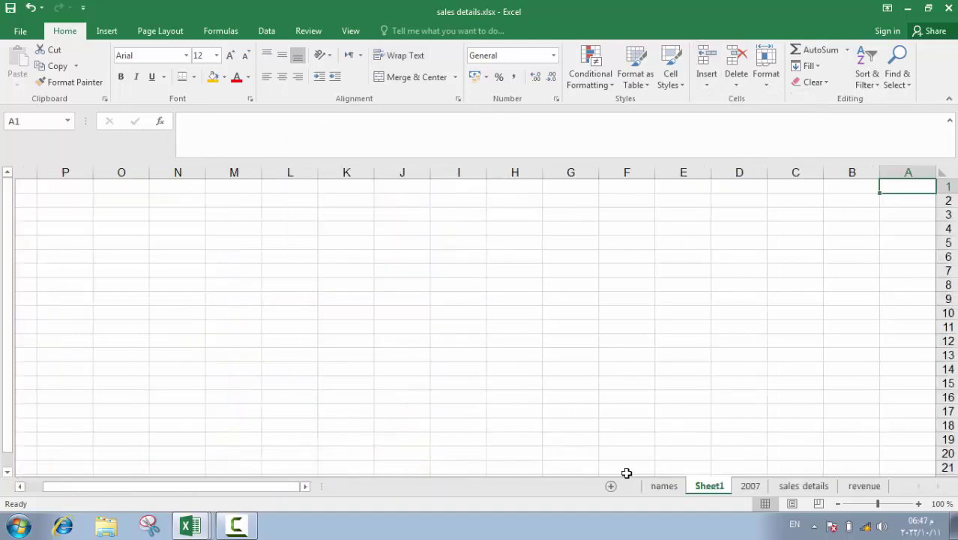
click(667, 487)
right_click(294, 485)
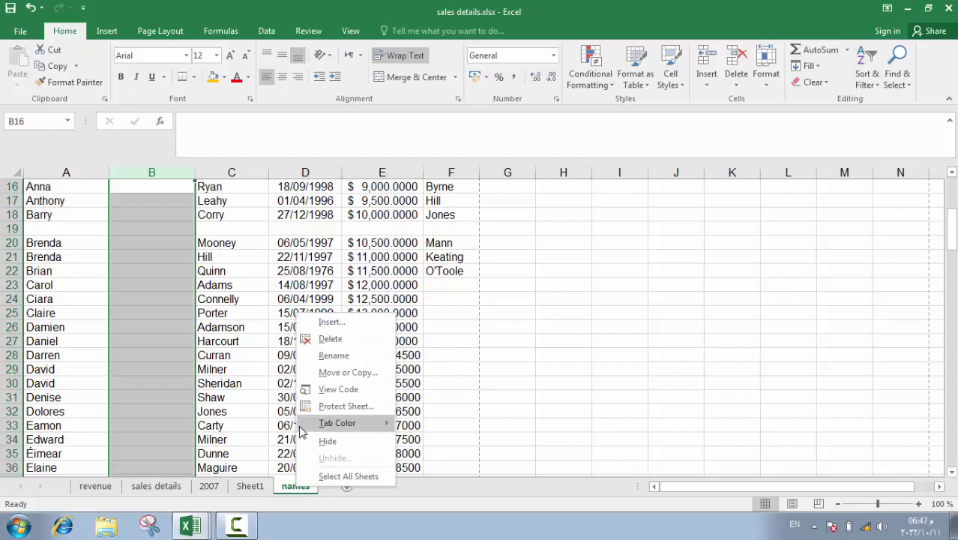
click(330, 322)
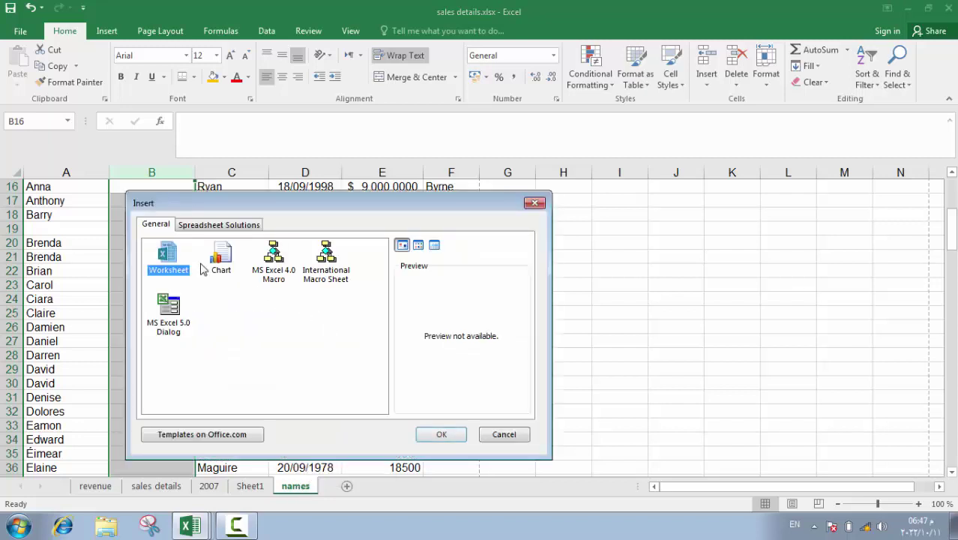
click(439, 436)
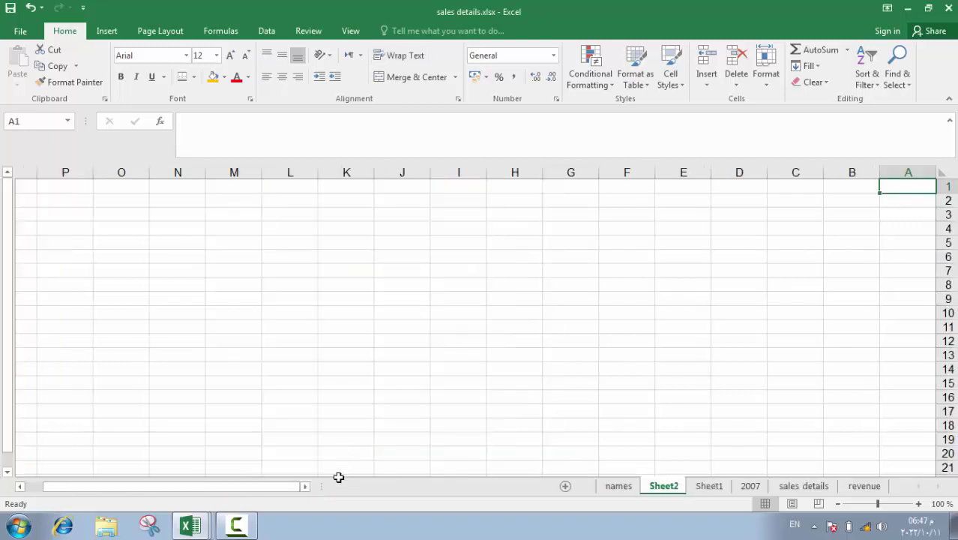
- On the blank Sheet2, delete row 4 and column C
click(735, 84)
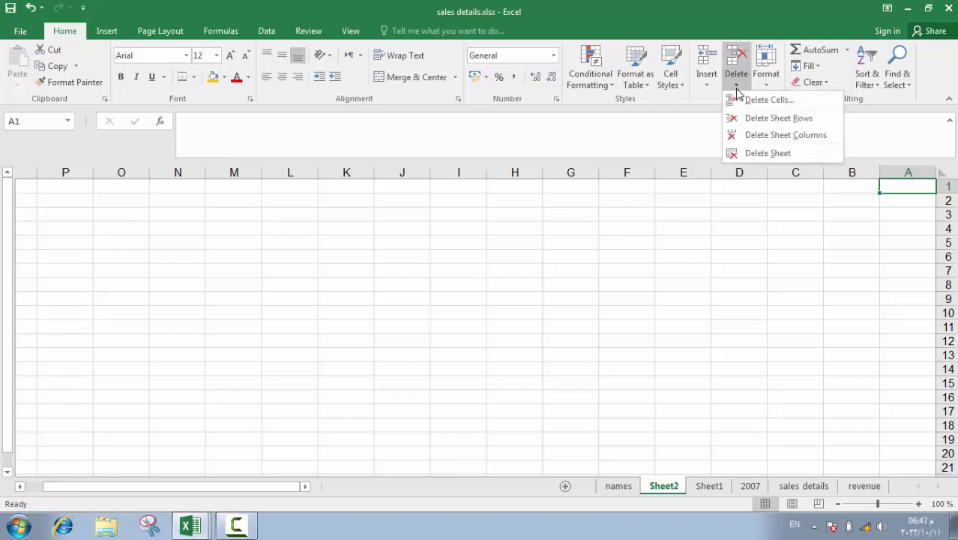
click(787, 118)
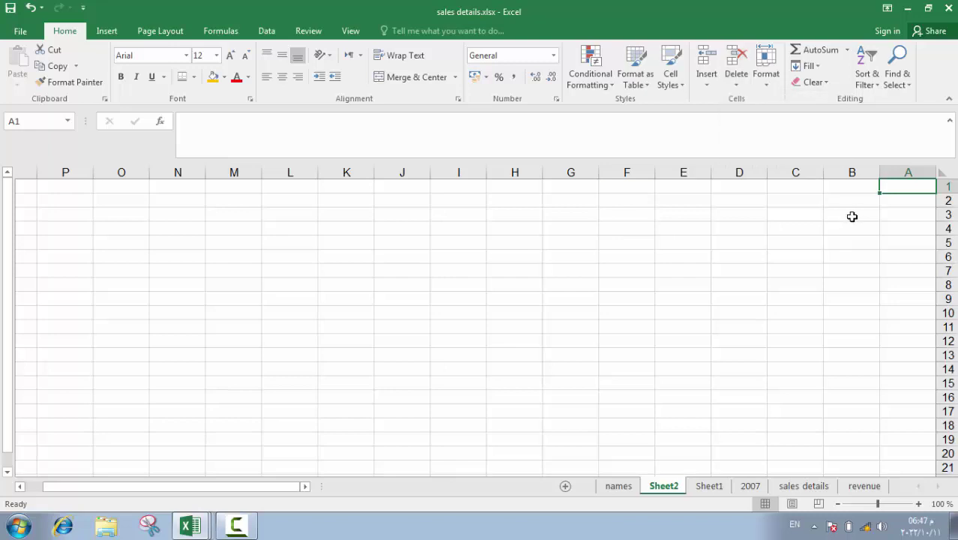
click(947, 228)
click(742, 87)
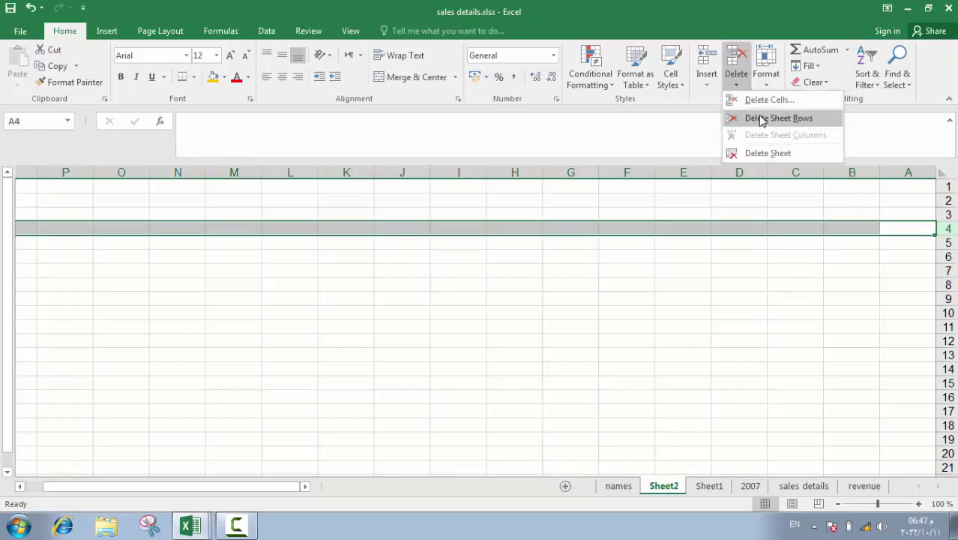
click(746, 115)
click(811, 171)
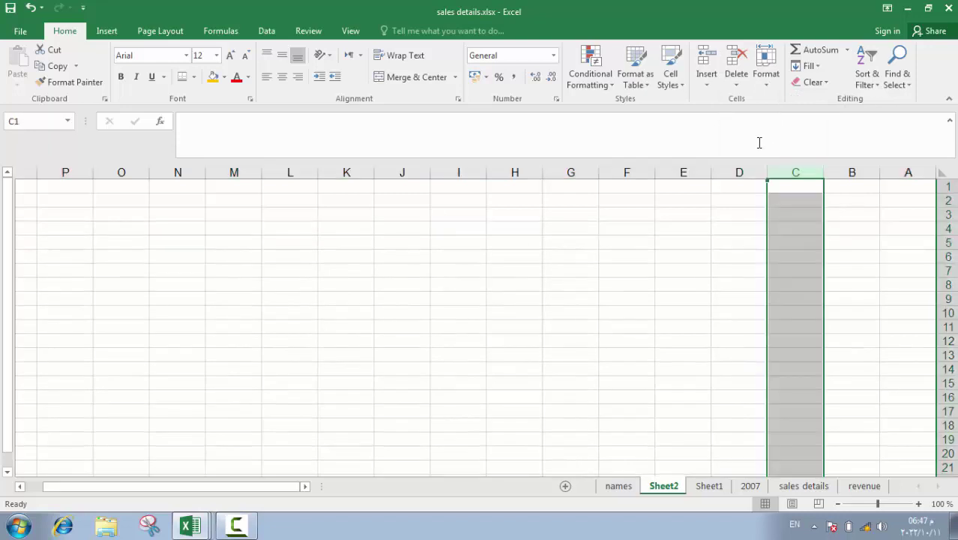
click(733, 89)
click(747, 135)
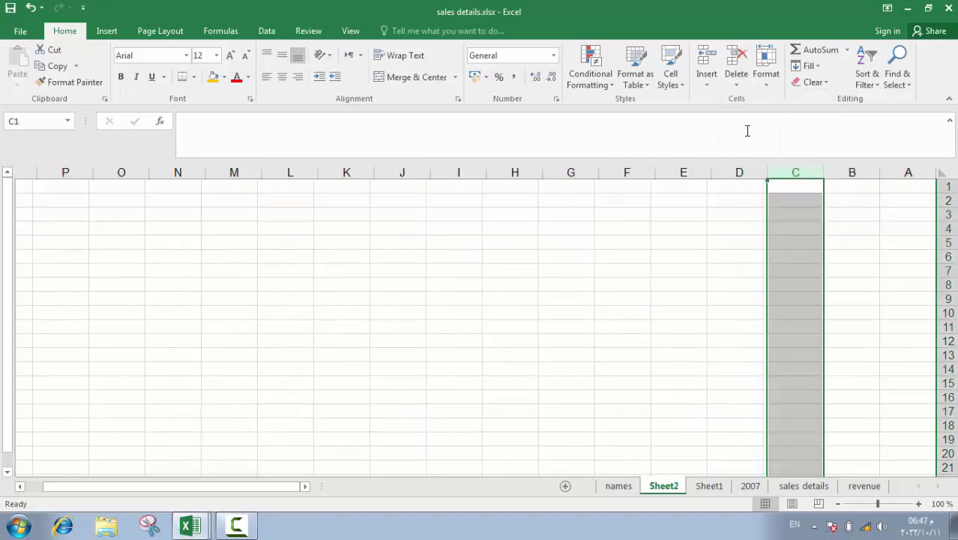
- Delete the blank Sheet2 and Sheet1 from the workbook
click(735, 80)
click(752, 154)
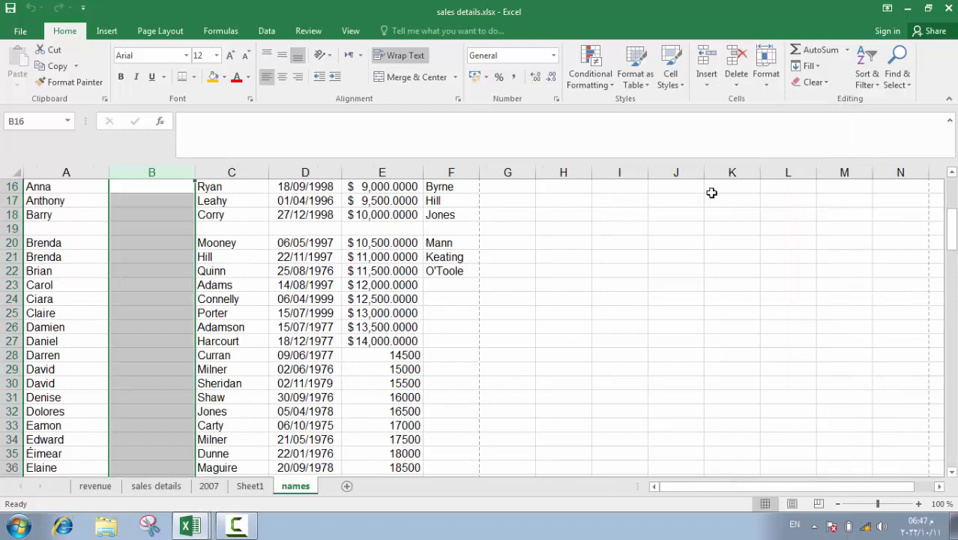
click(250, 485)
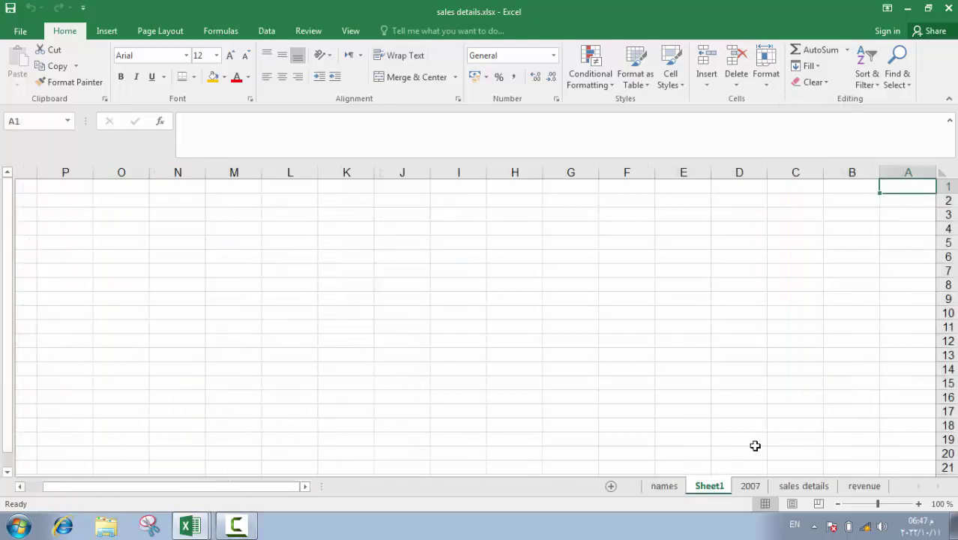
right_click(718, 489)
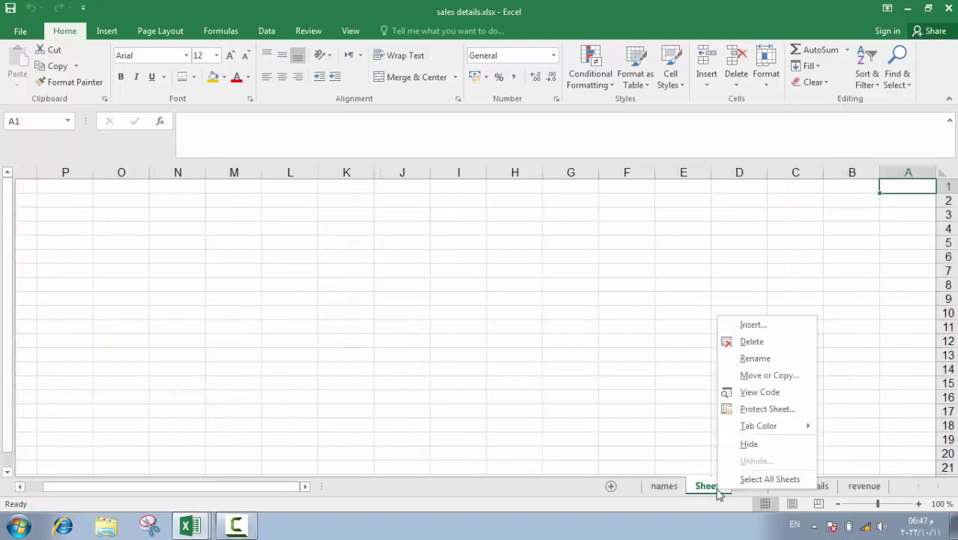
click(756, 349)
- Delete row 24 and the empty column B on the names sheet
click(5, 298)
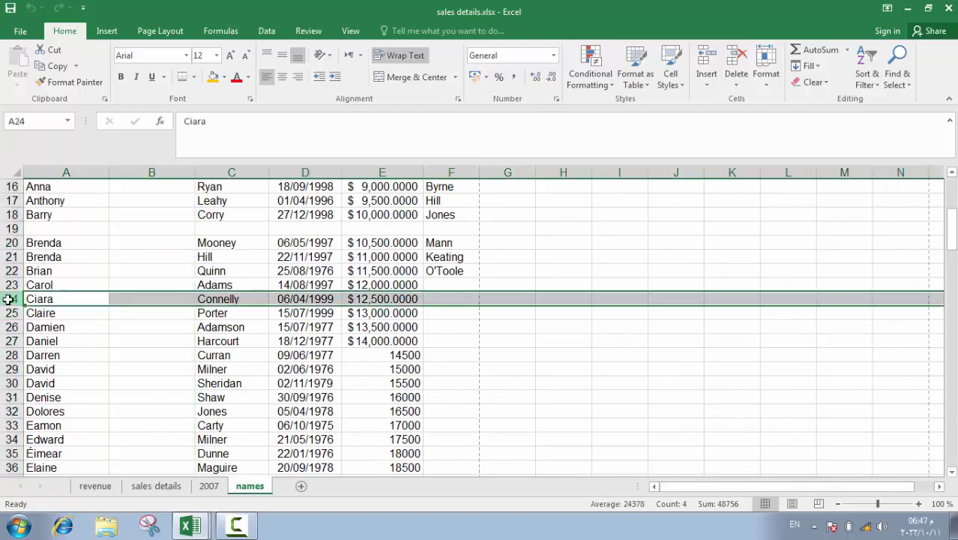
right_click(5, 298)
click(43, 204)
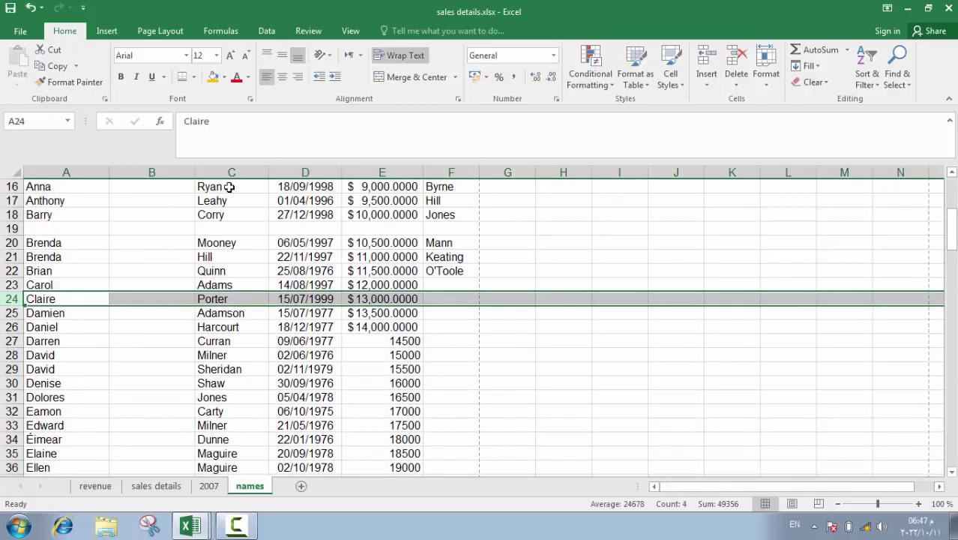
click(161, 173)
right_click(166, 175)
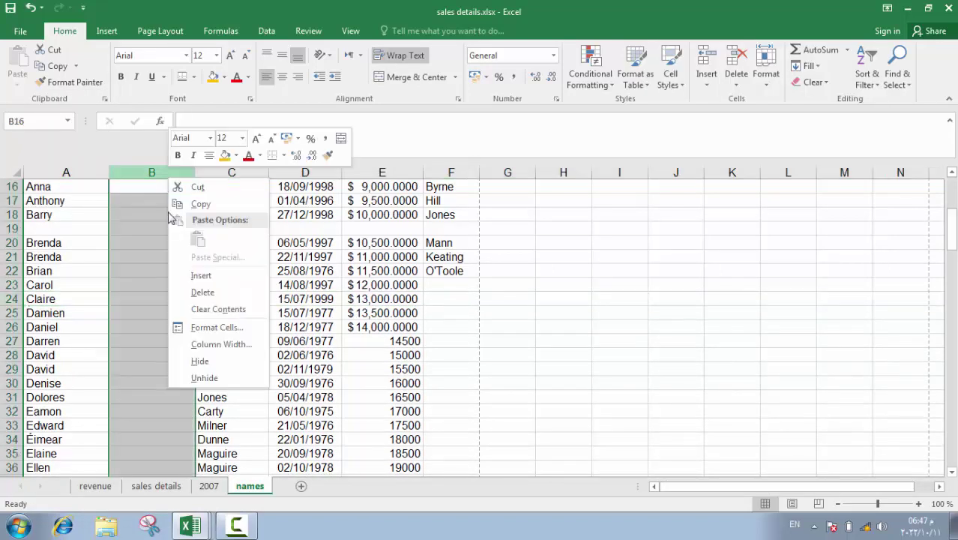
click(202, 291)
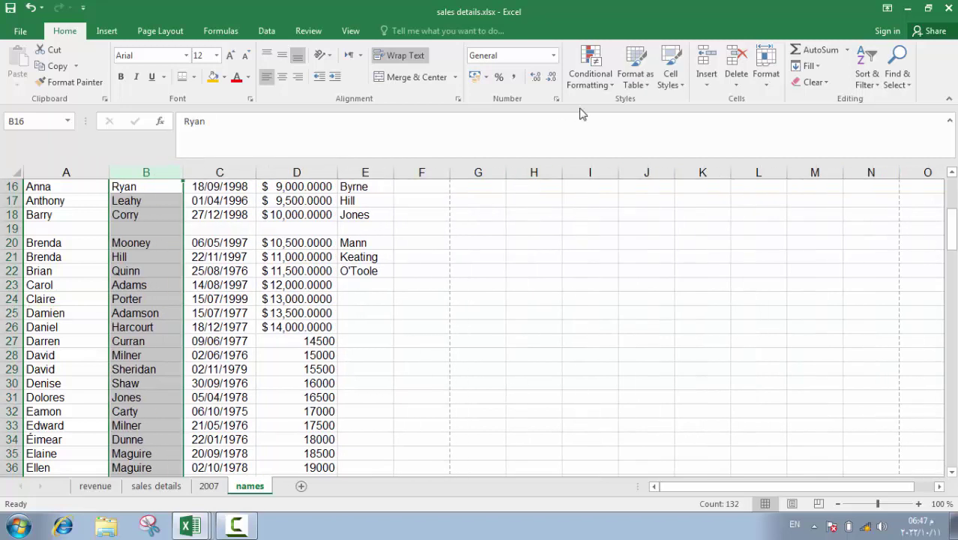
- Delete the empty row 19 so the employee data closes up
click(11, 229)
right_click(10, 229)
click(43, 336)
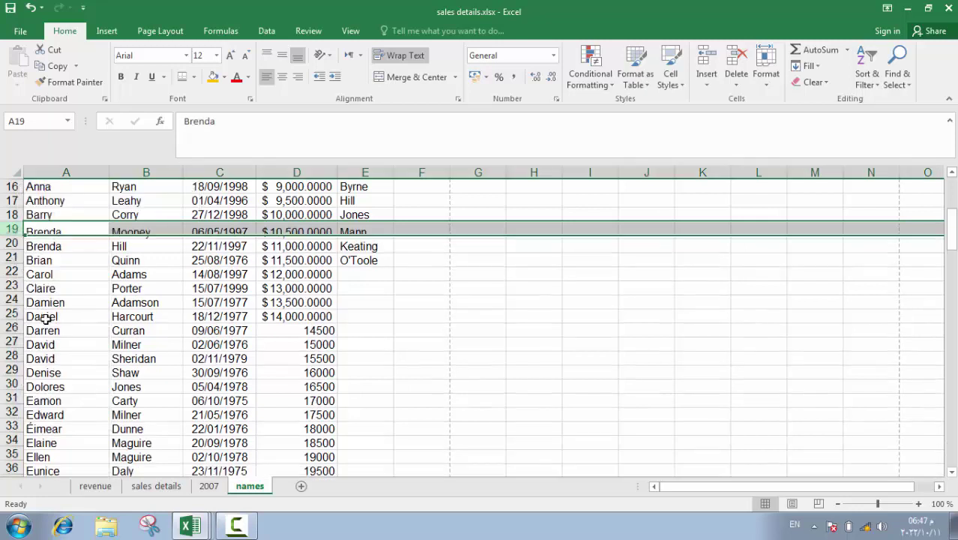
click(11, 256)
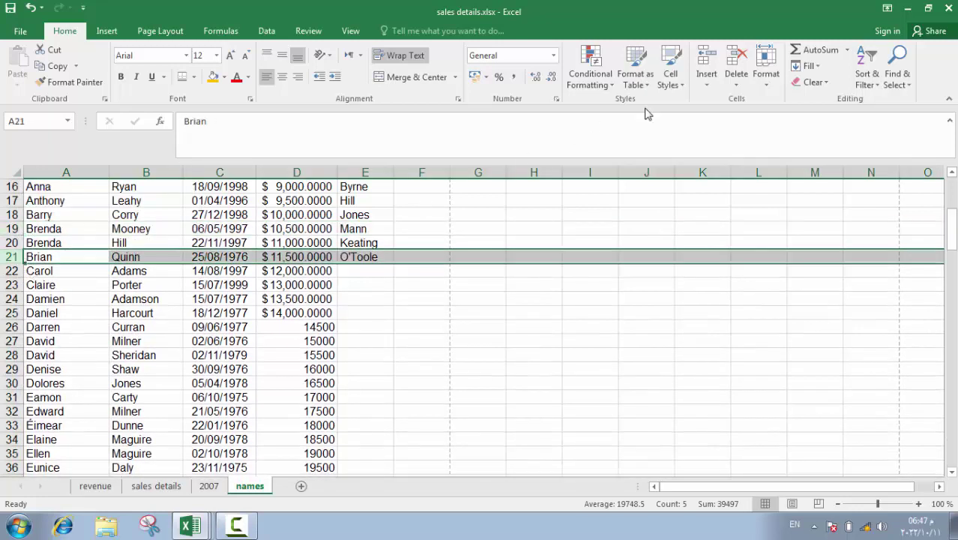
click(759, 84)
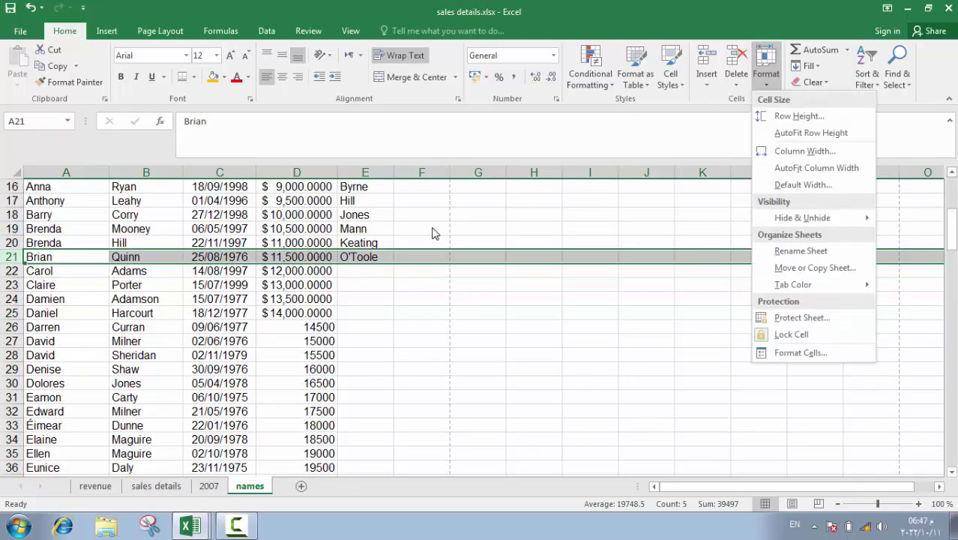
- Narrow column A by dragging its border and select row 3
scroll(83, 205, up, 5)
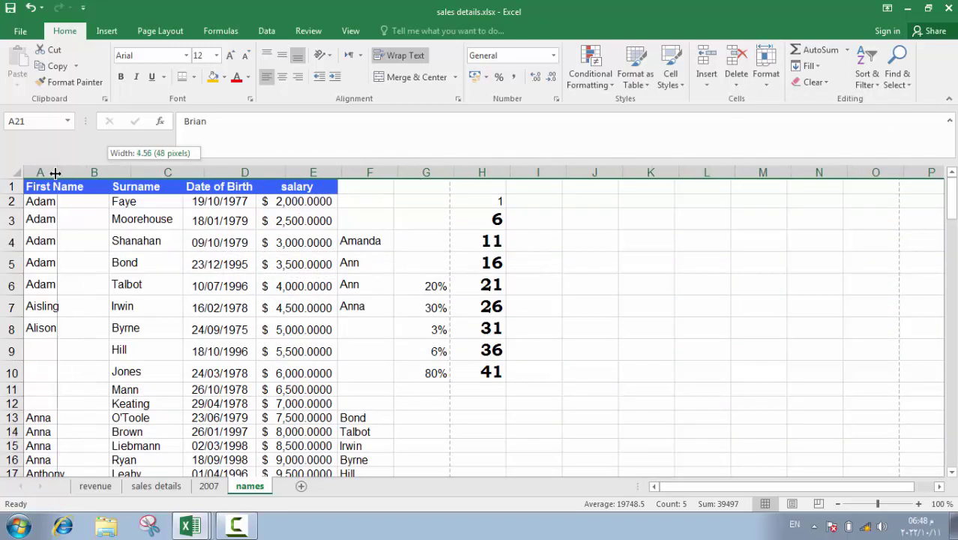
drag(71, 171, 57, 171)
click(11, 222)
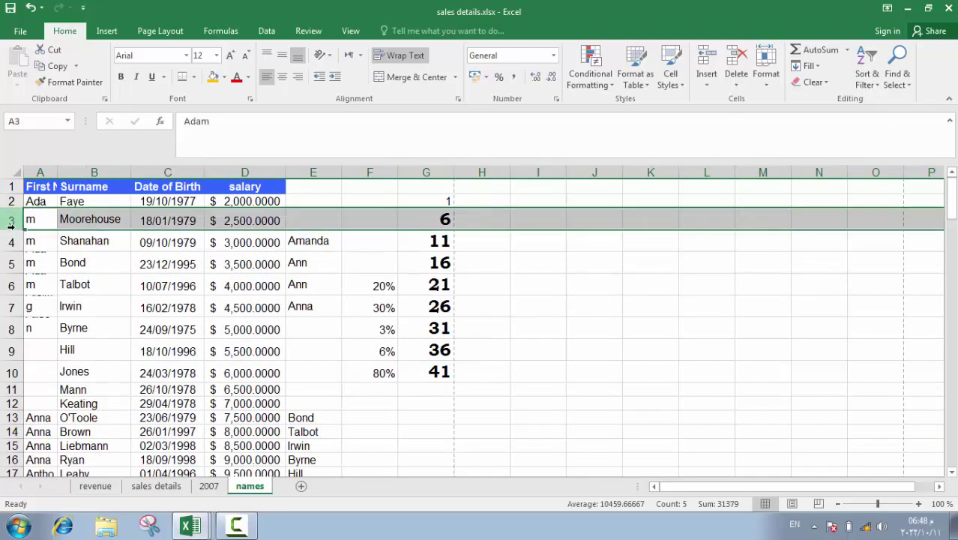
- Make row 3 bold at font size 18 and drag its height shorter
drag(13, 231, 16, 223)
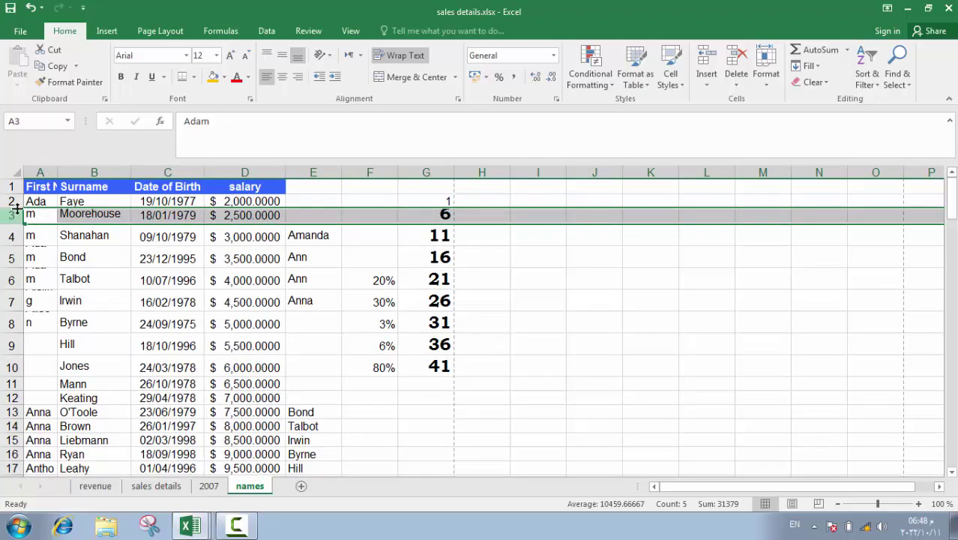
click(122, 81)
click(230, 55)
click(230, 56)
click(230, 55)
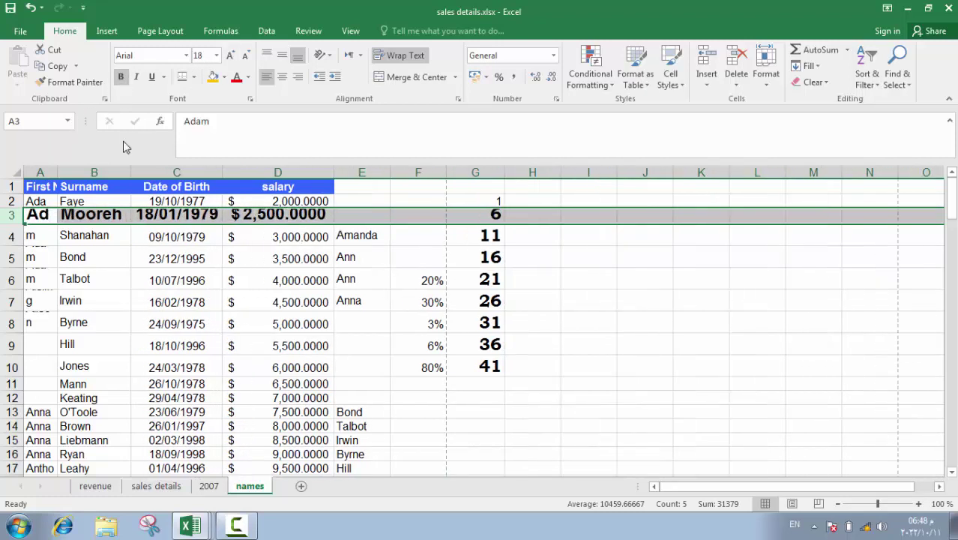
drag(13, 223, 14, 217)
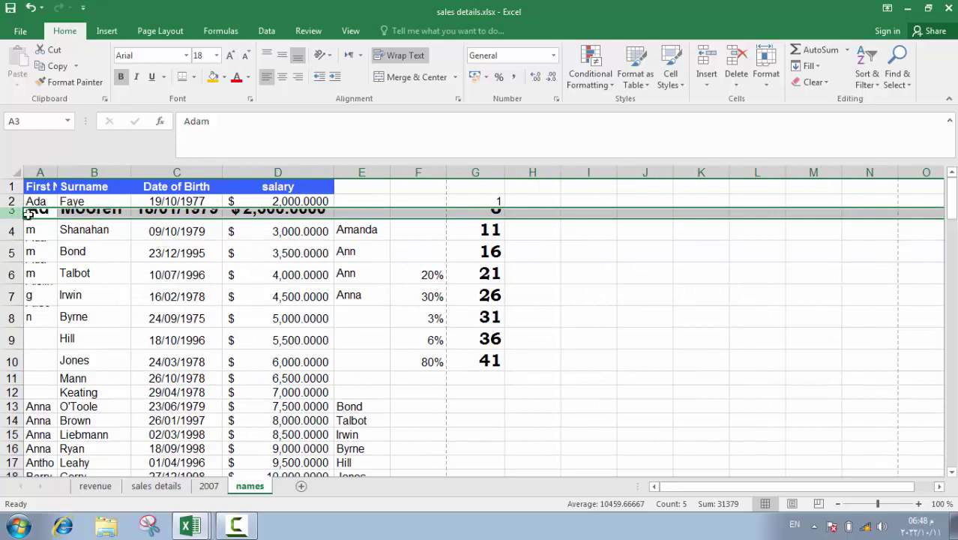
click(764, 84)
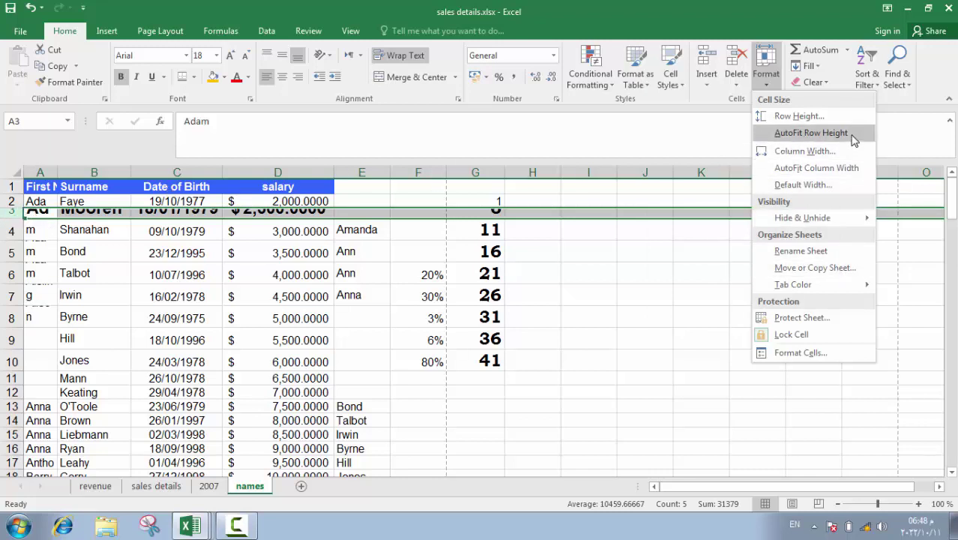
- AutoFit row 3's height to its enlarged text and column A's width to fit 'First Name'
click(811, 133)
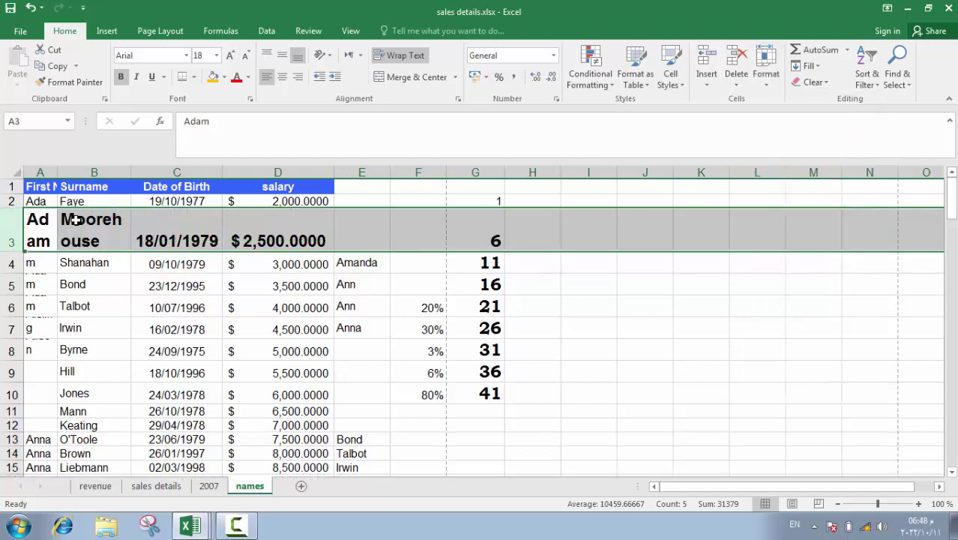
mouse_move(10, 251)
mouse_down()
mouse_move(12, 225)
mouse_move(9, 251)
mouse_up()
click(46, 172)
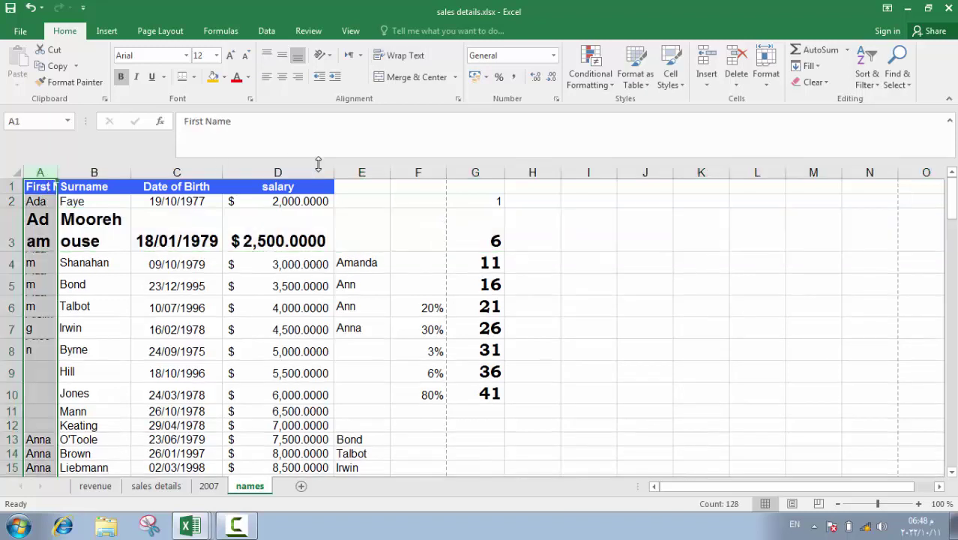
click(765, 83)
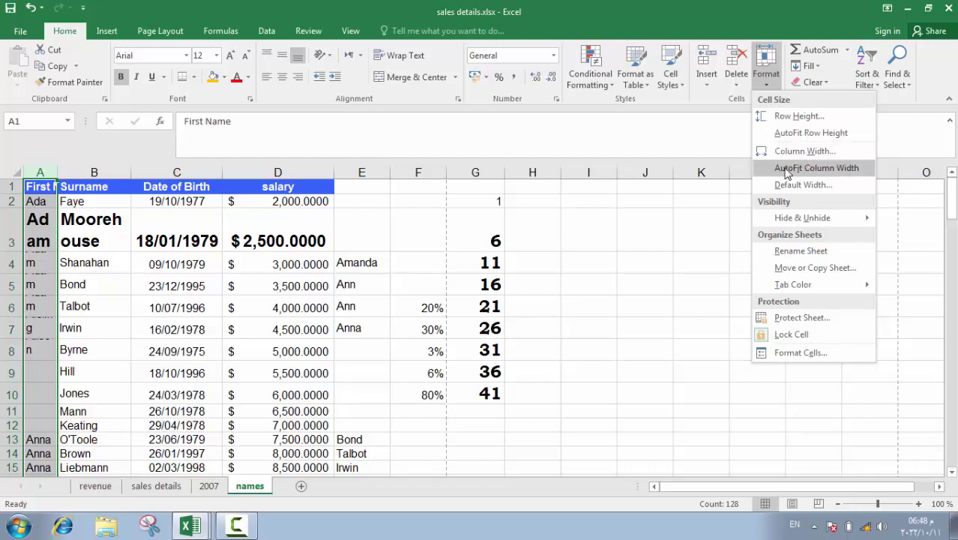
click(851, 168)
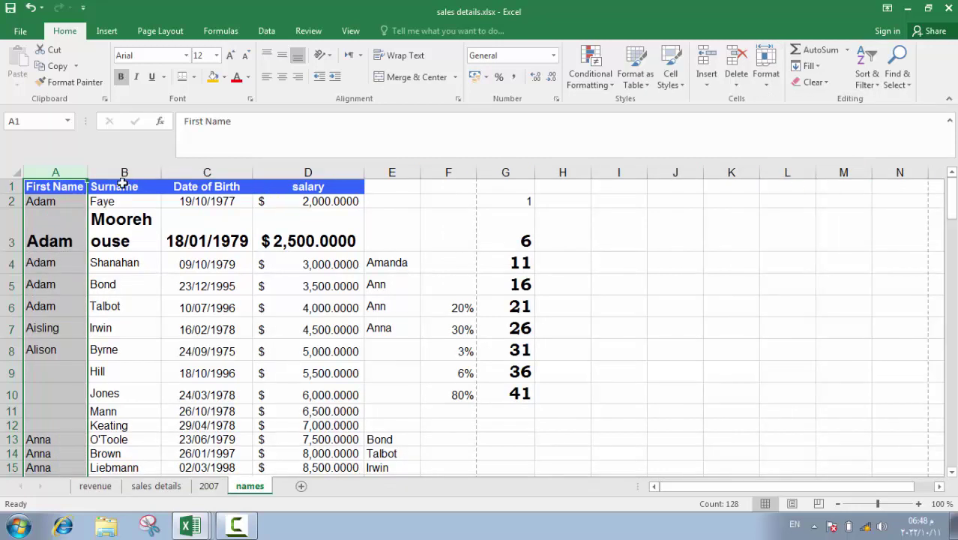
drag(87, 172, 57, 171)
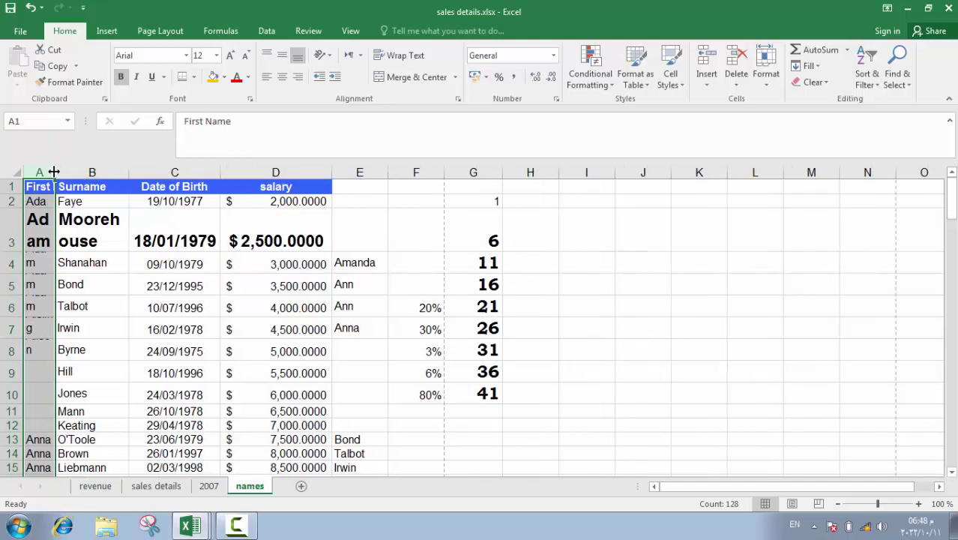
double_click(56, 171)
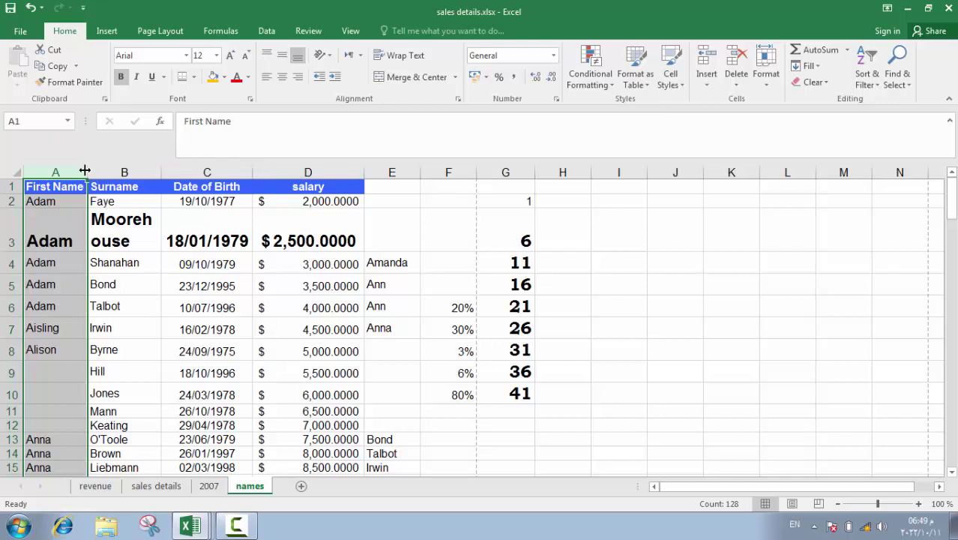
click(765, 74)
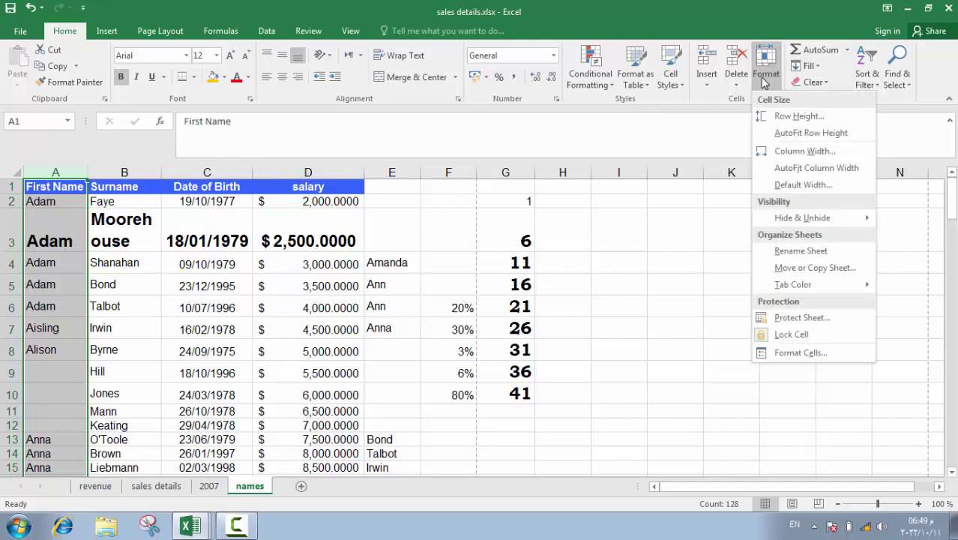
- Rename the names sheet tab to 'المبيعات' using Arabic keyboard input
click(800, 250)
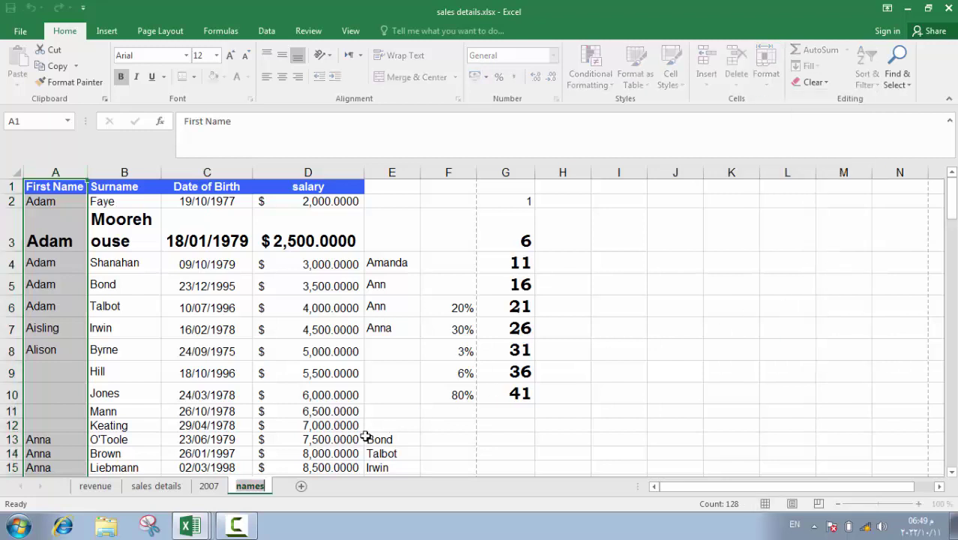
key(BackSpace)
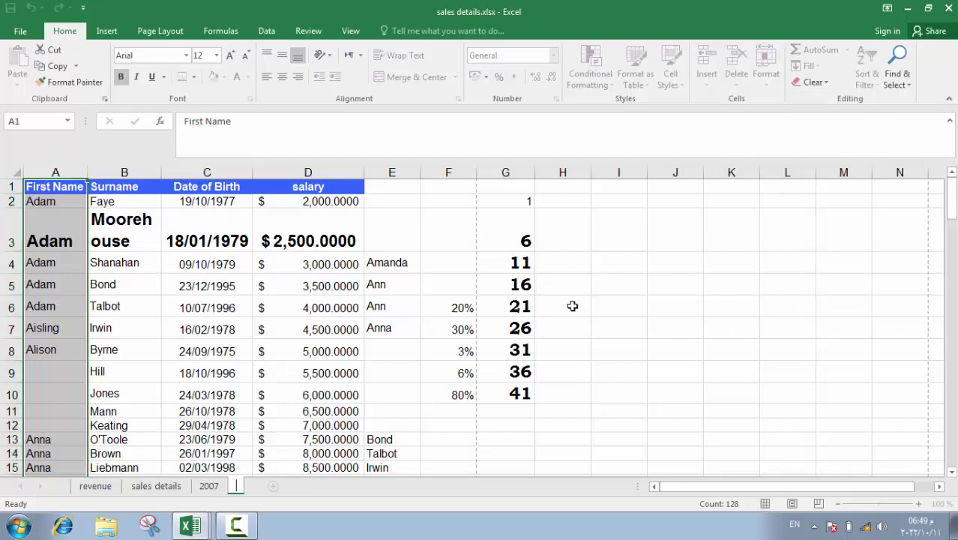
key(alt+shift)
text(ل)
text(مبيع)
text(ات)
click(570, 305)
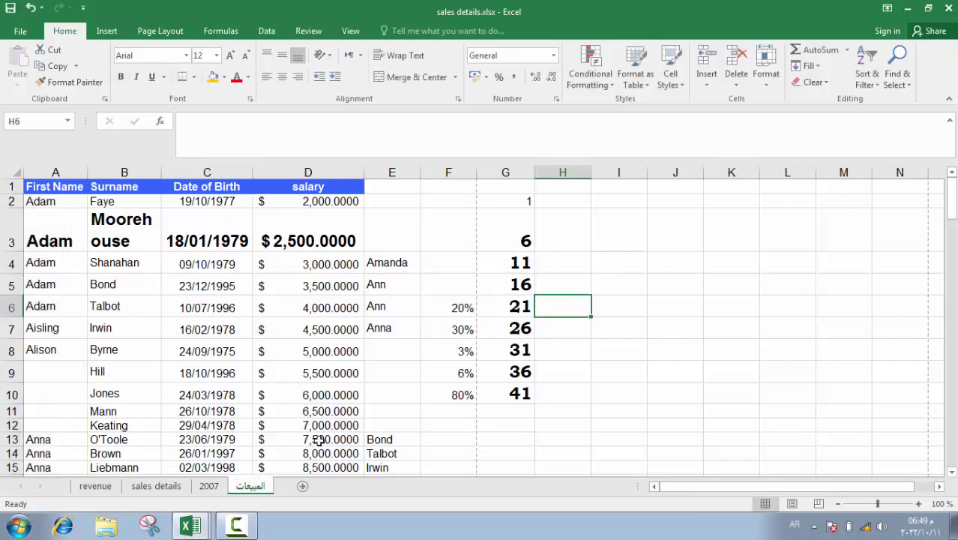
- Dismiss the sheet tab and Format menus unused, then list the open Excel windows
right_click(259, 486)
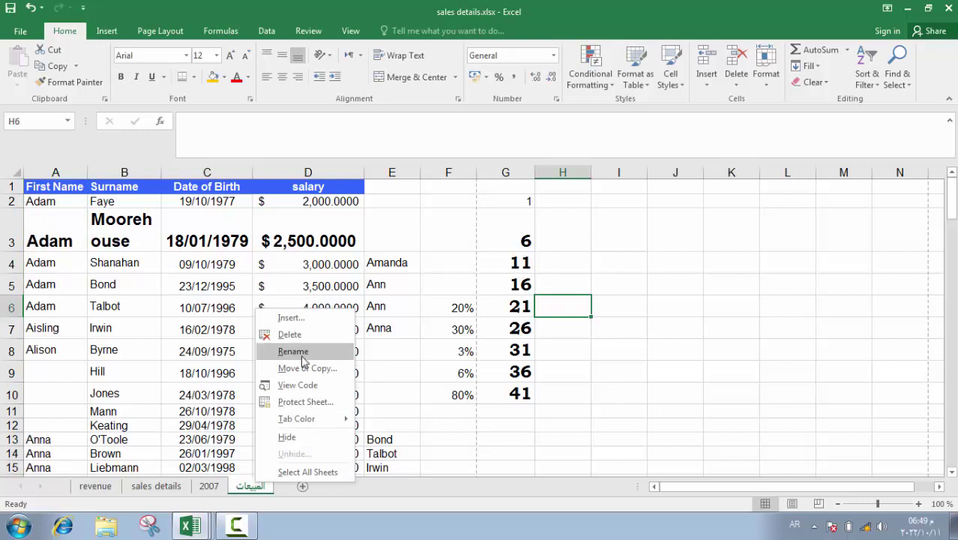
key(Escape)
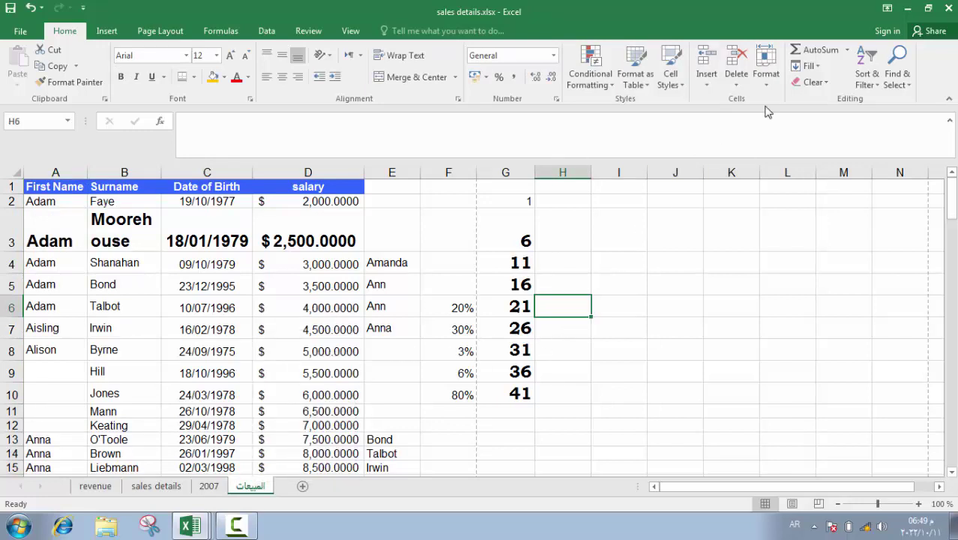
click(765, 75)
mouse_move(793, 284)
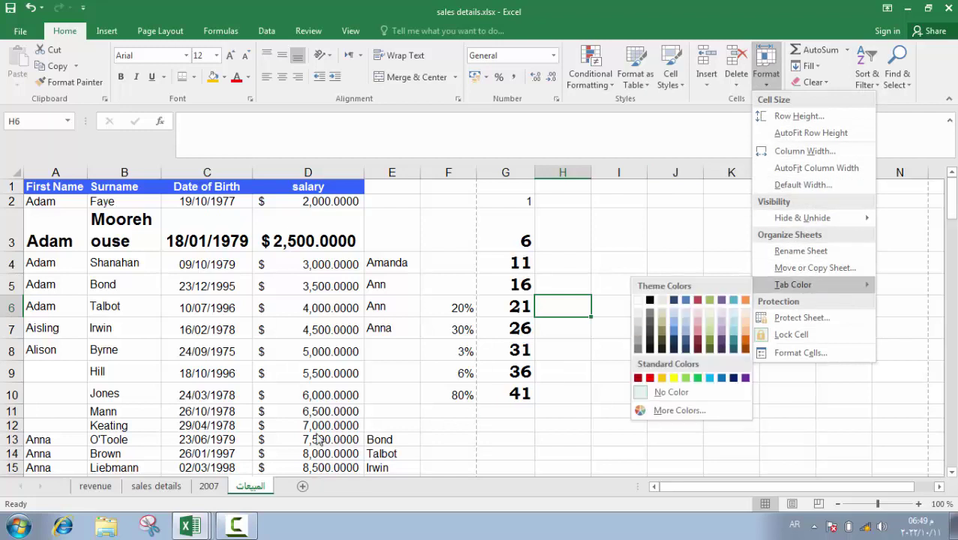
key(Escape)
key(Escape)
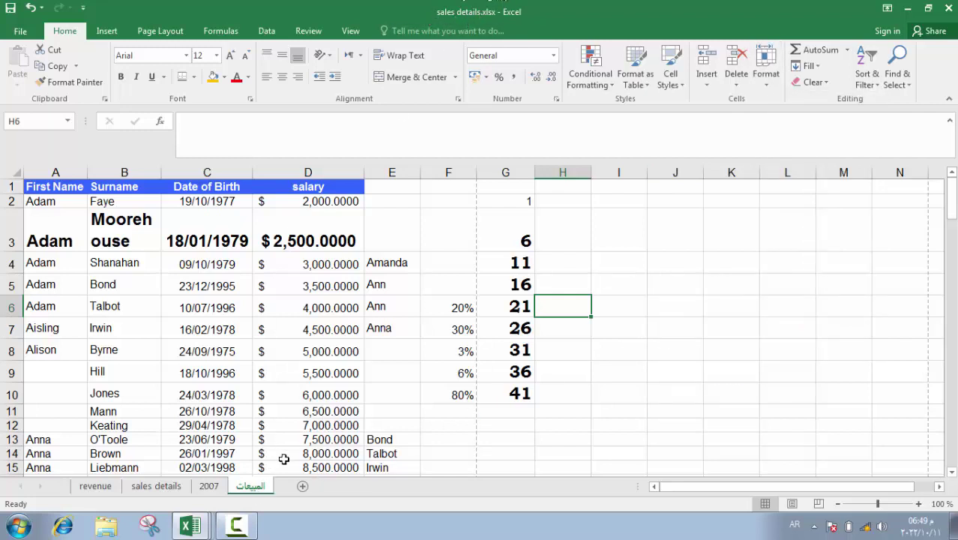
click(189, 525)
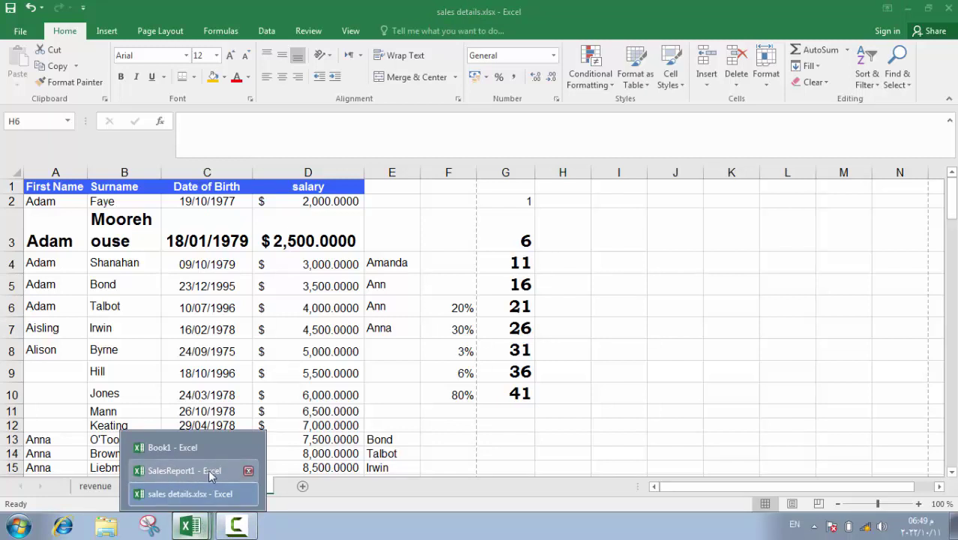
- Copy the المبيعات sheet to the end of Book1 with Create a copy ticked
click(195, 493)
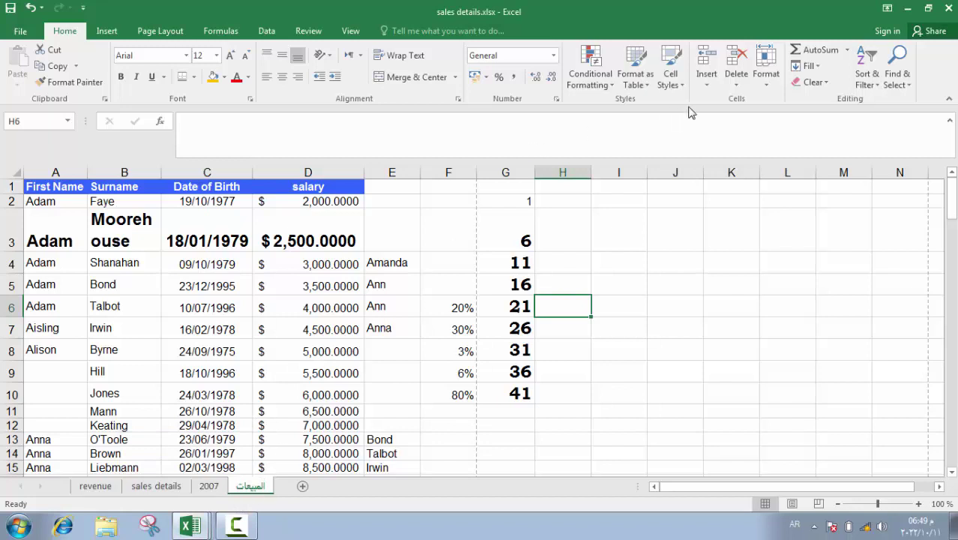
click(765, 75)
click(779, 268)
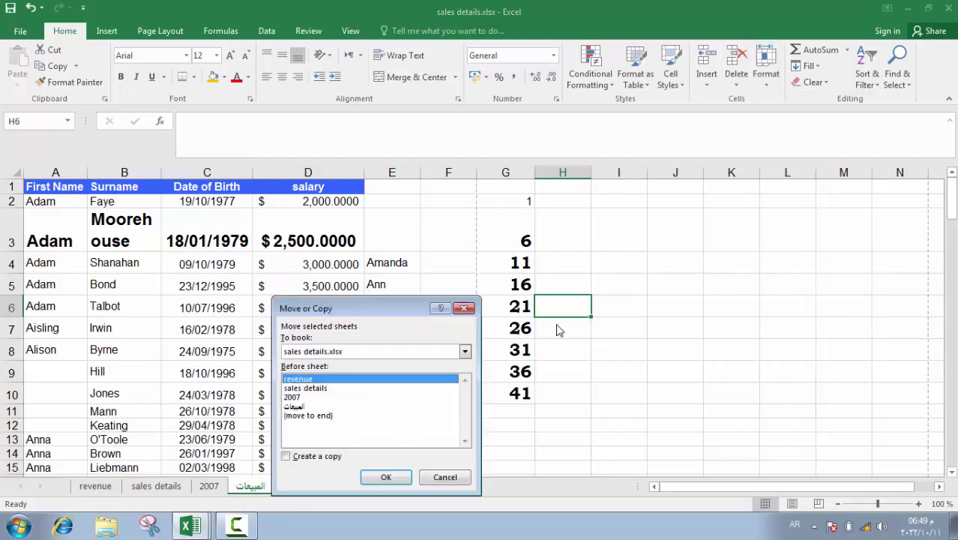
click(364, 352)
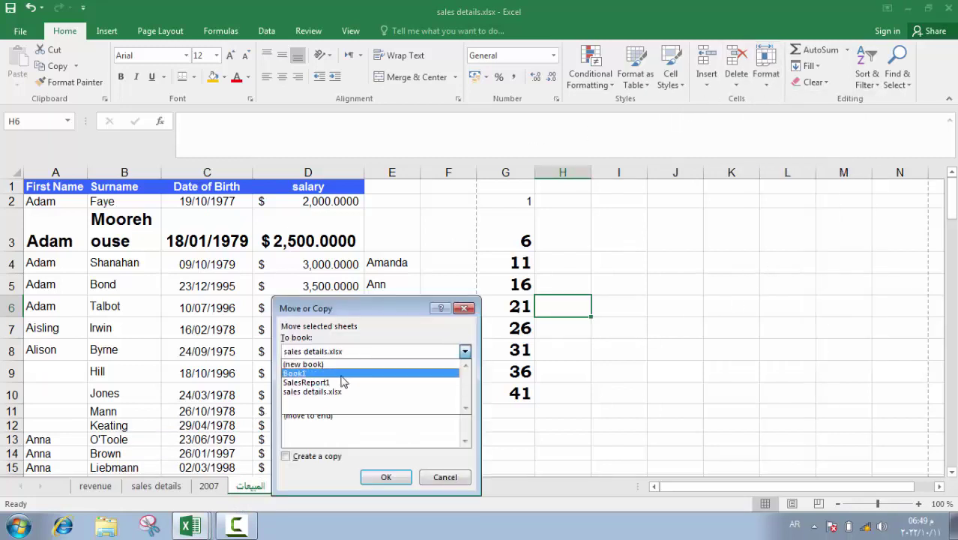
click(343, 373)
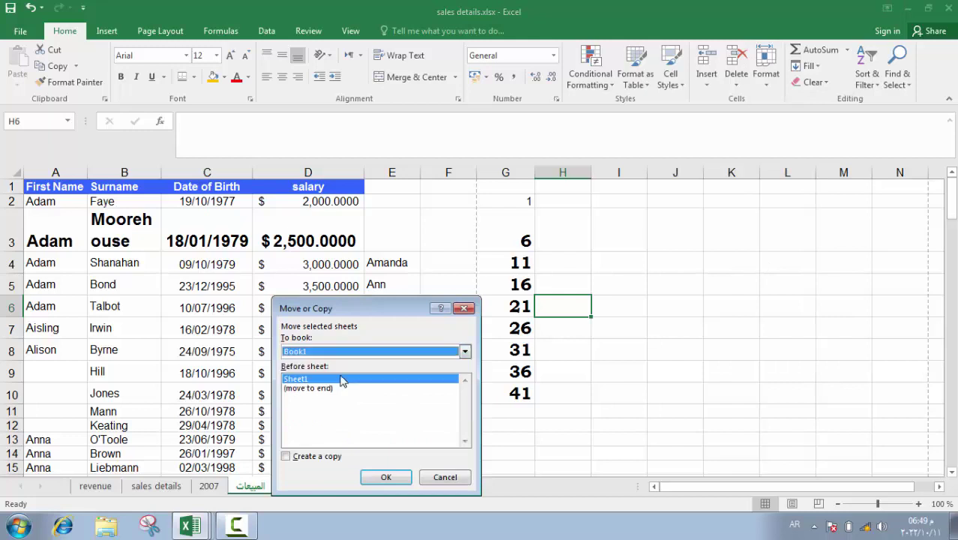
click(313, 388)
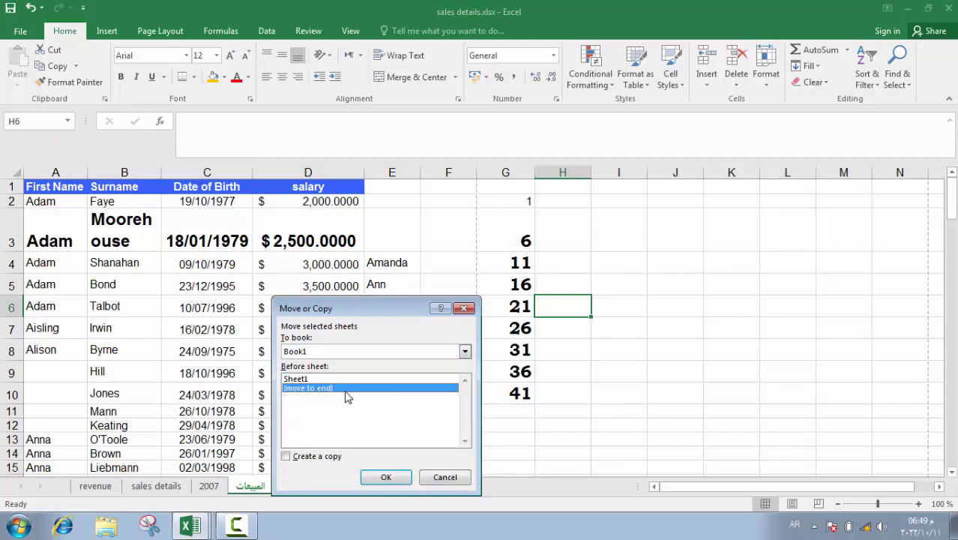
click(299, 458)
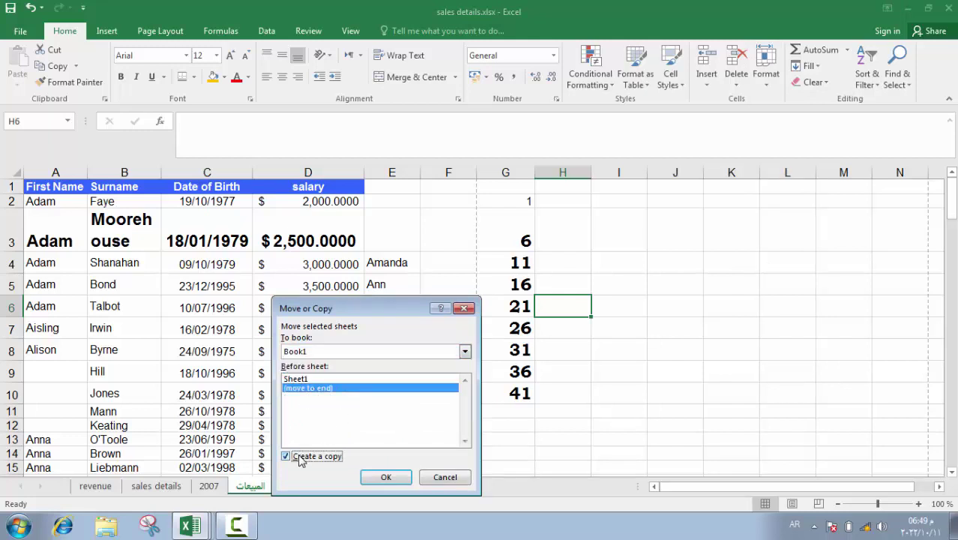
click(374, 477)
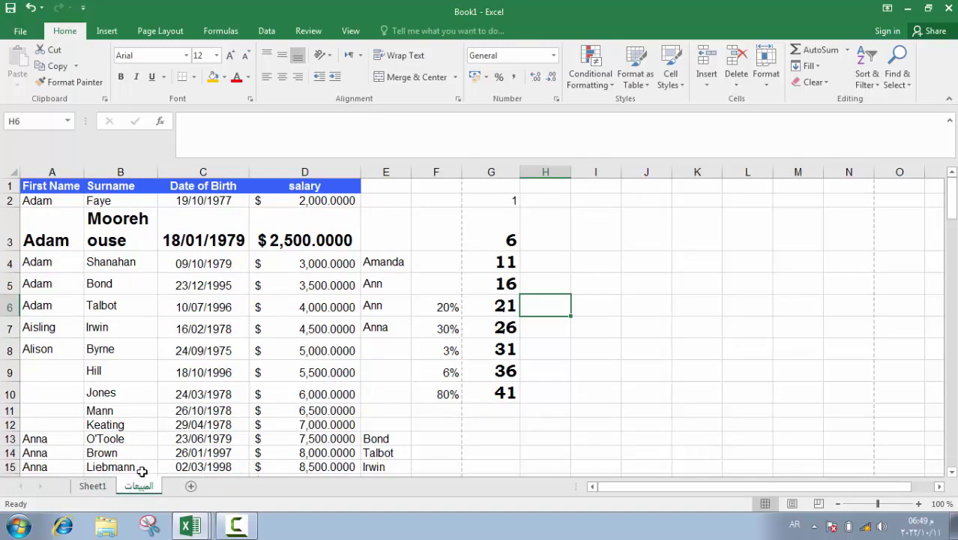
mouse_move(139, 489)
mouse_down()
mouse_move(88, 491)
mouse_move(175, 480)
mouse_up()
click(766, 75)
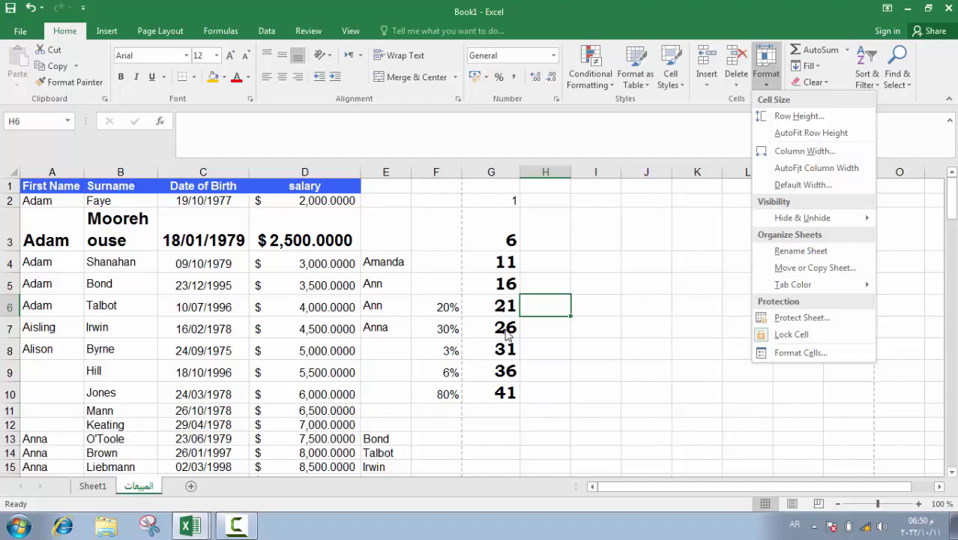
right_click(141, 487)
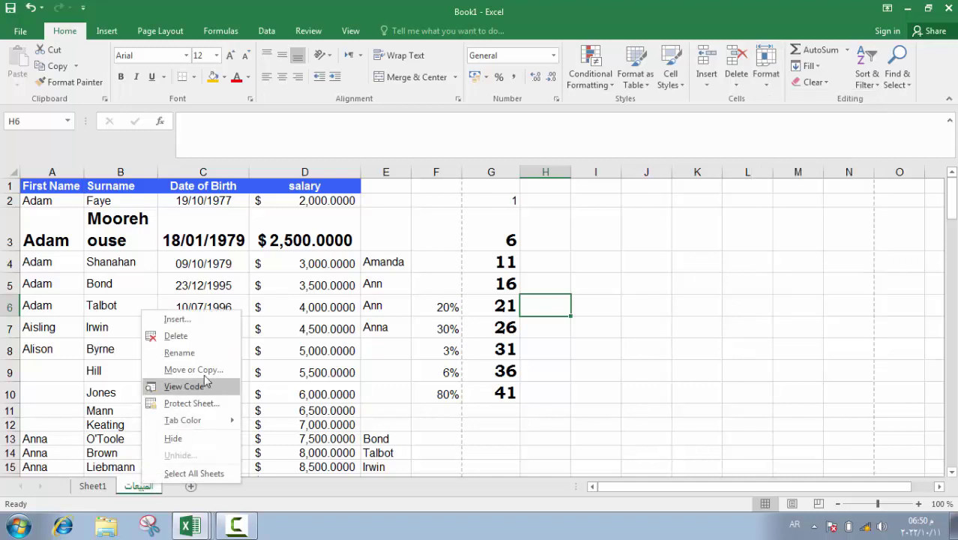
click(180, 368)
click(292, 321)
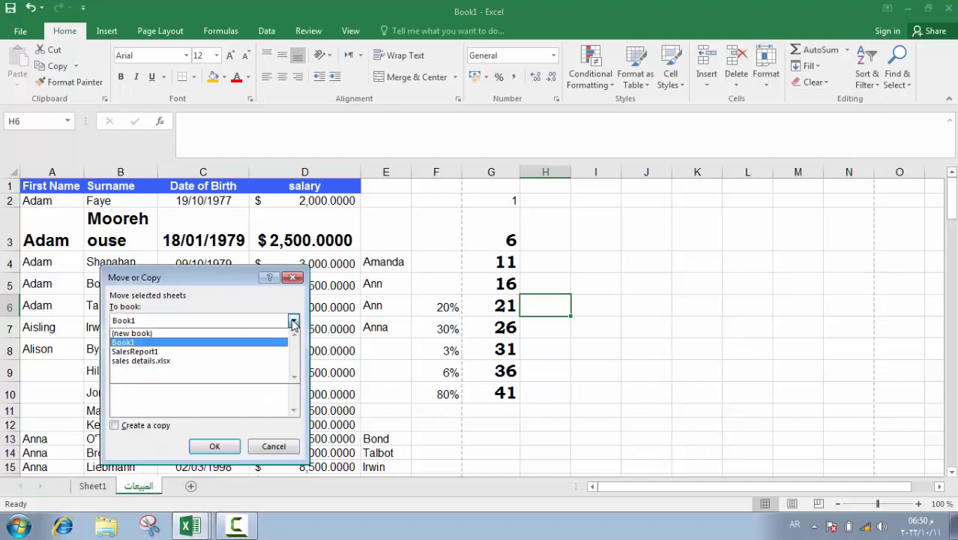
click(292, 323)
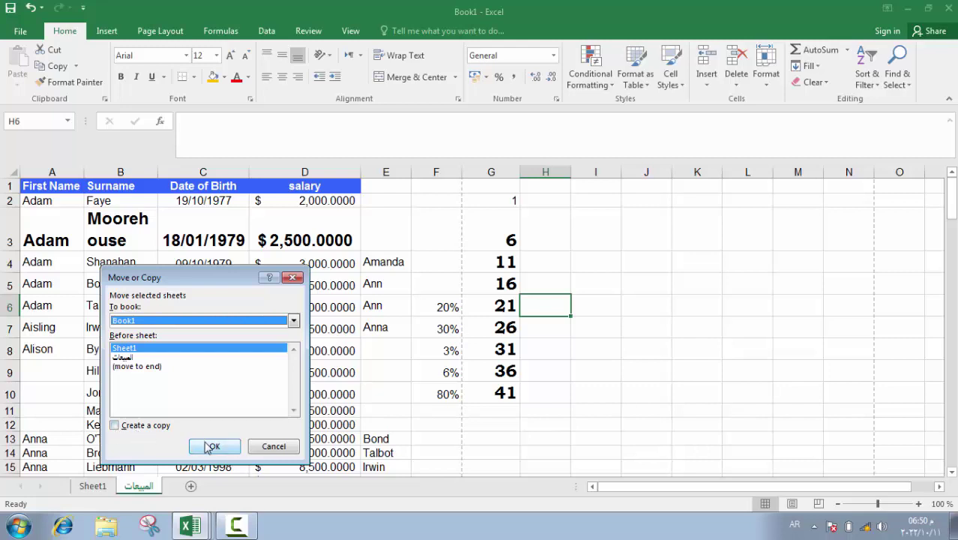
click(293, 279)
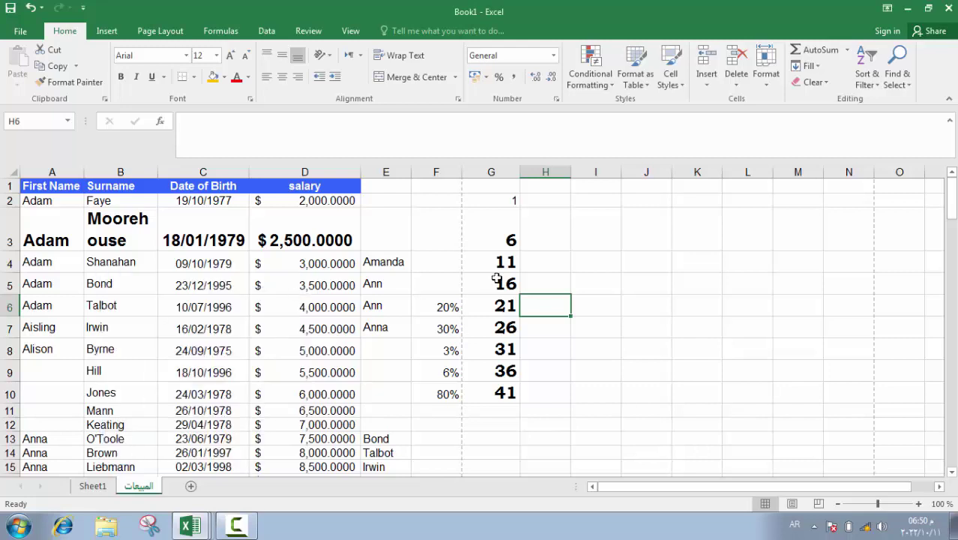
- Clear the dates 18/01/1979 in C3 and 23/12/1995 in C5, then select A2:D132
click(242, 247)
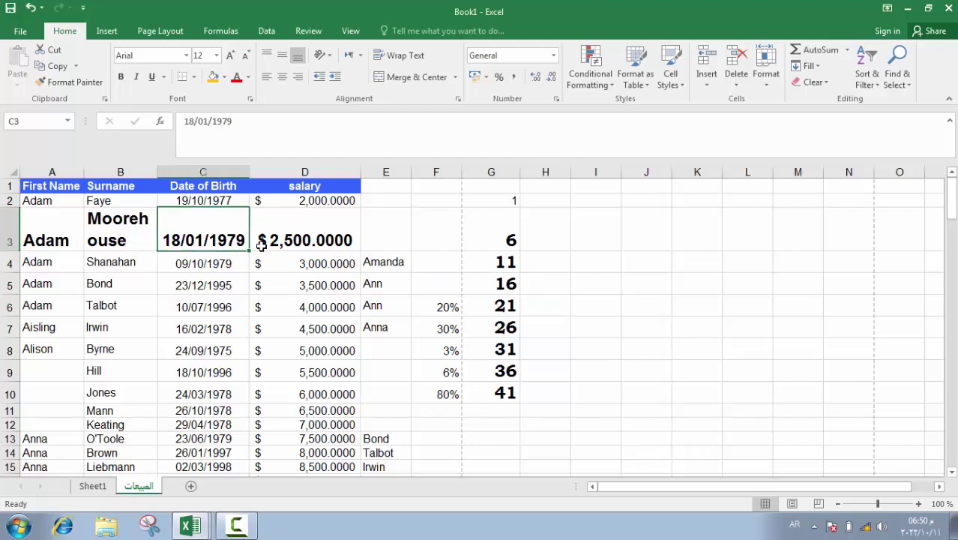
click(825, 82)
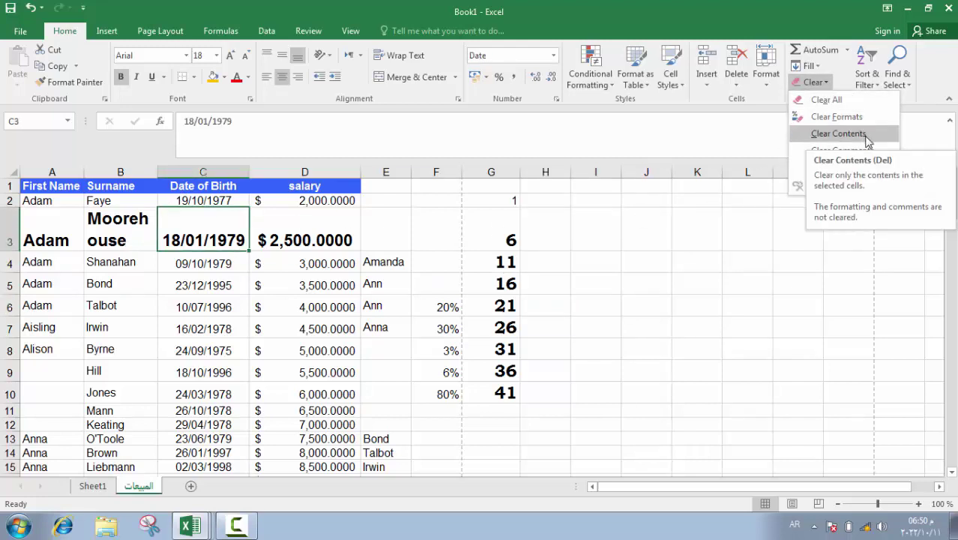
click(838, 133)
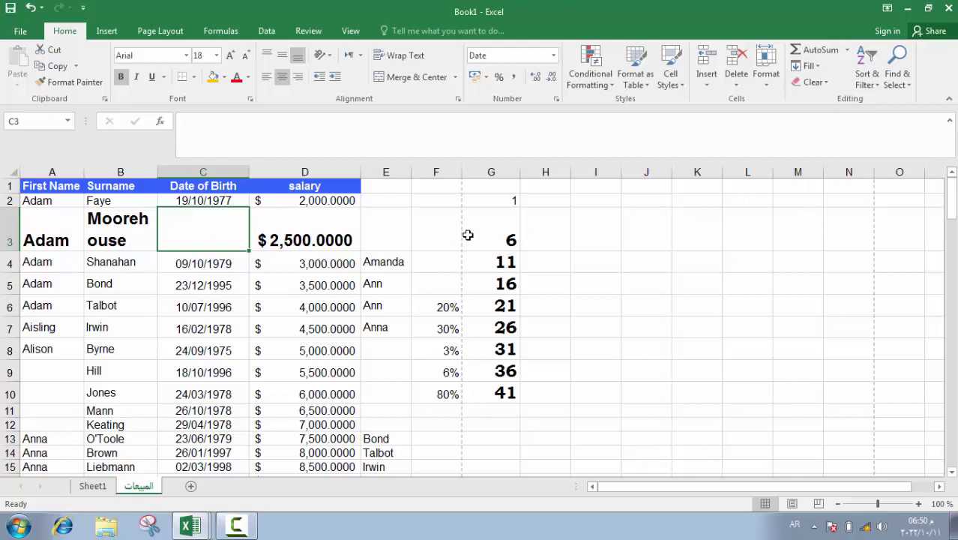
click(217, 280)
key(Delete)
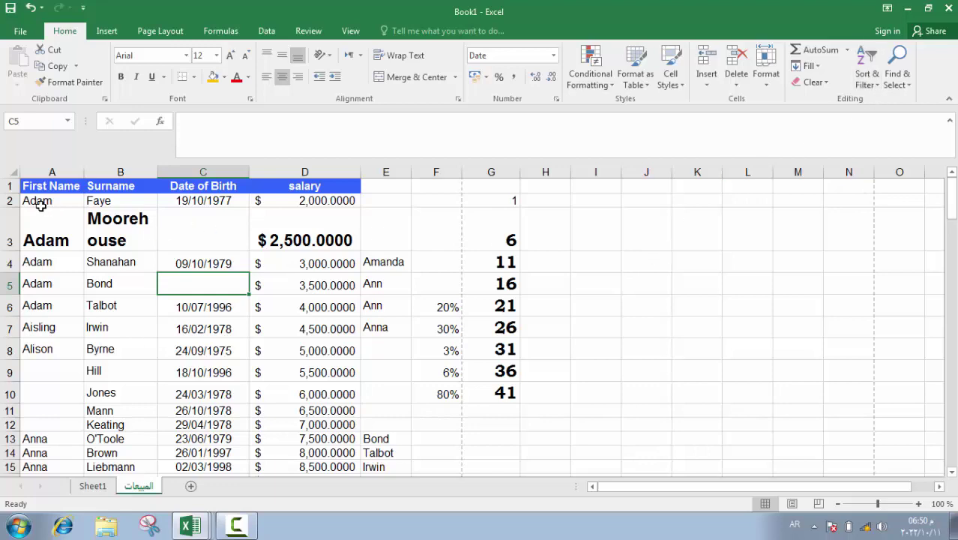
mouse_move(39, 201)
mouse_down()
mouse_move(336, 227)
mouse_move(314, 512)
mouse_up()
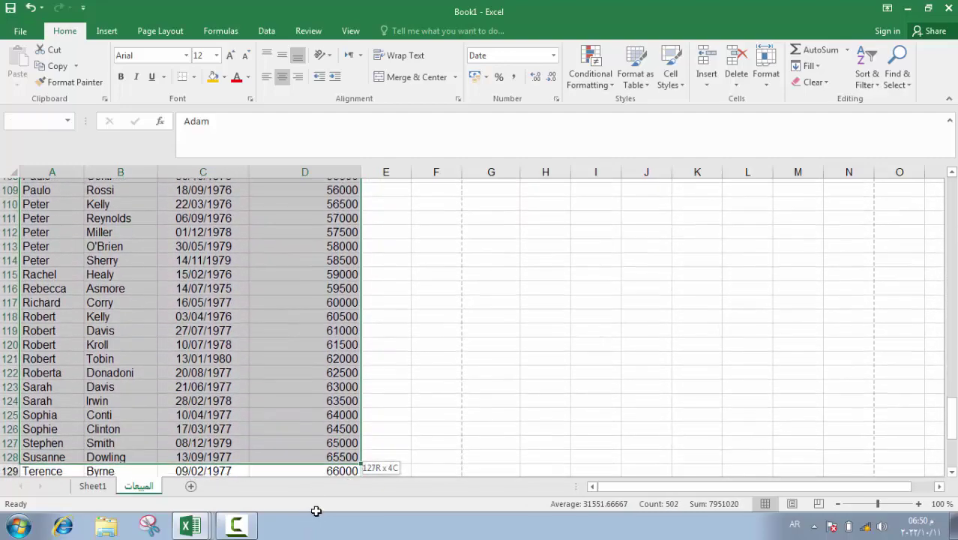
mouse_move(315, 512)
mouse_down()
mouse_move(318, 536)
mouse_move(329, 392)
mouse_up()
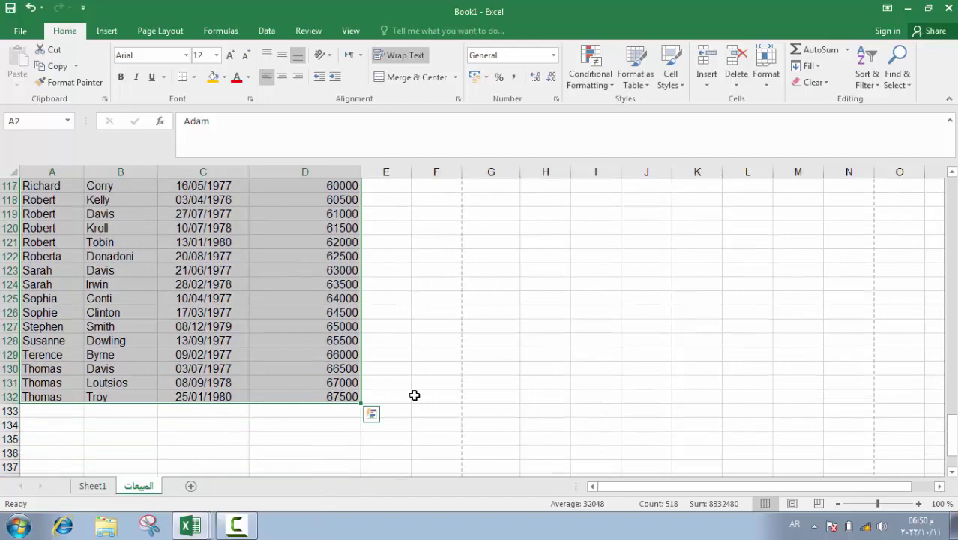
- Open Custom Sort and cancel it, then select the table A1:D132 including headers
click(867, 75)
click(899, 134)
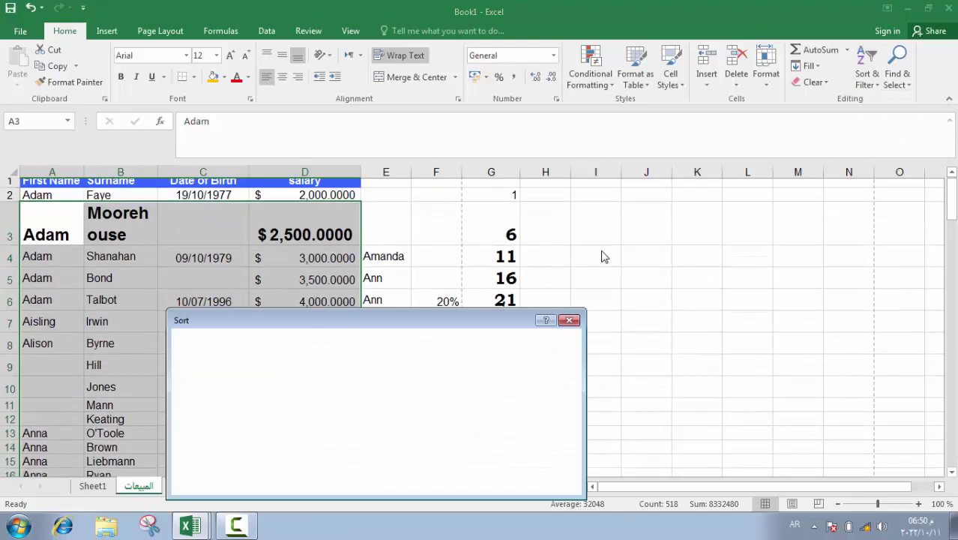
click(298, 377)
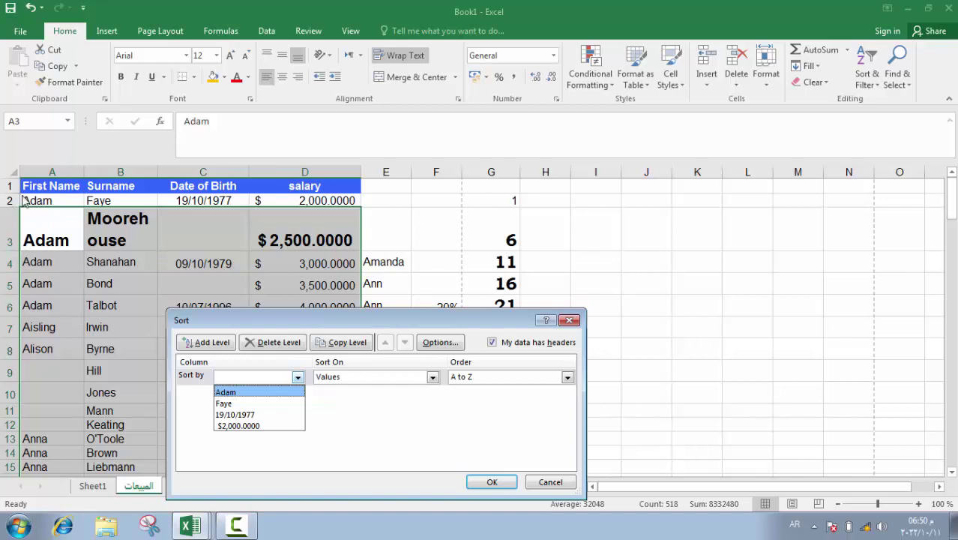
click(571, 320)
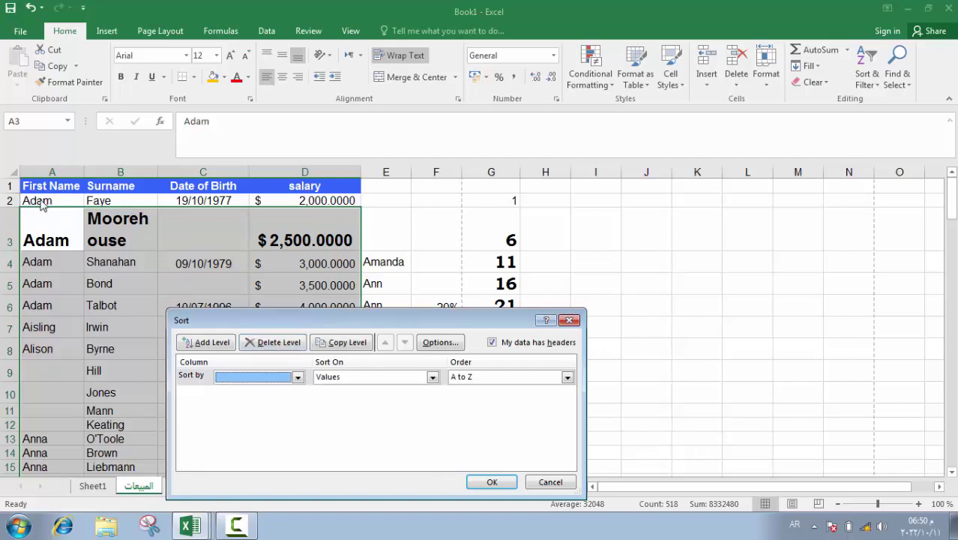
click(569, 320)
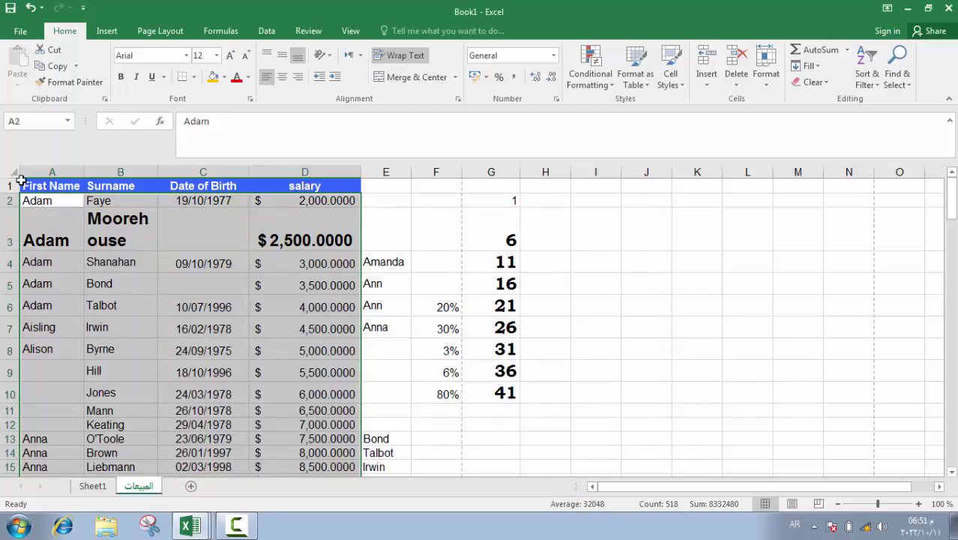
mouse_move(22, 185)
mouse_down()
mouse_move(320, 458)
mouse_move(319, 522)
mouse_move(321, 437)
mouse_up()
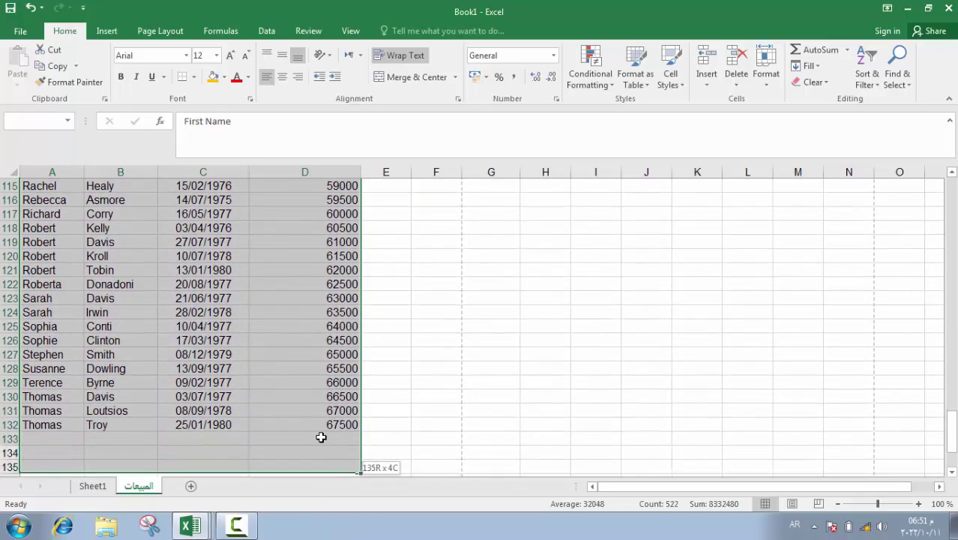
drag(321, 437, 321, 425)
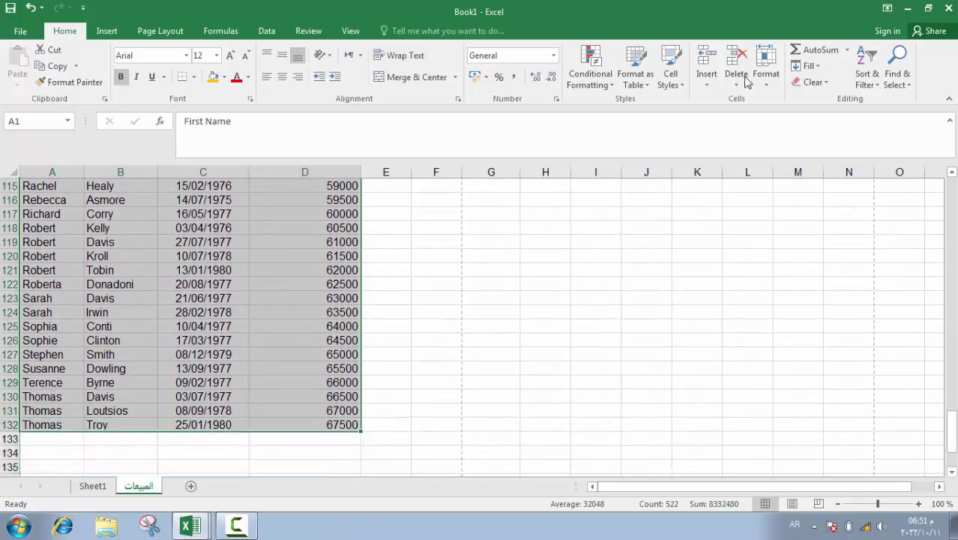
- Sort the table by First Name in Z to A order
click(866, 78)
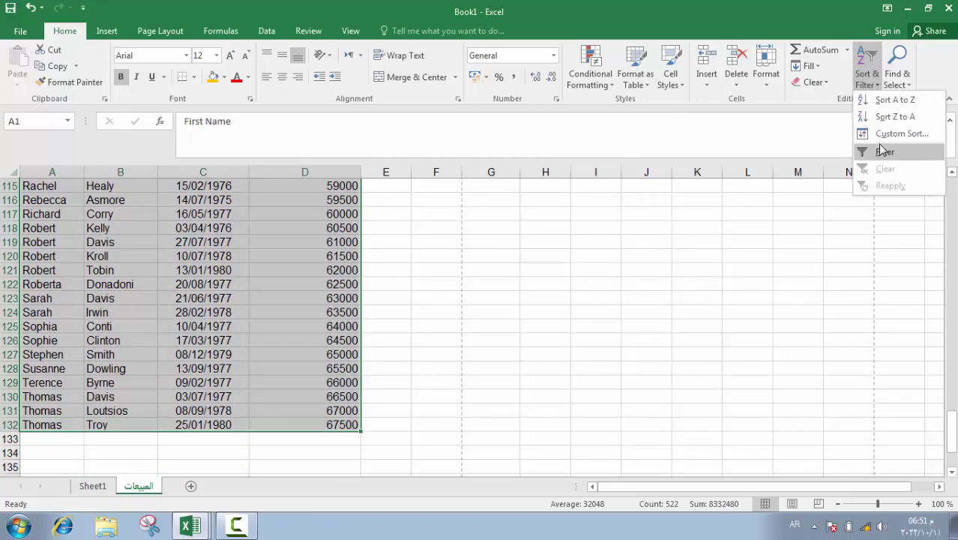
click(900, 133)
click(268, 381)
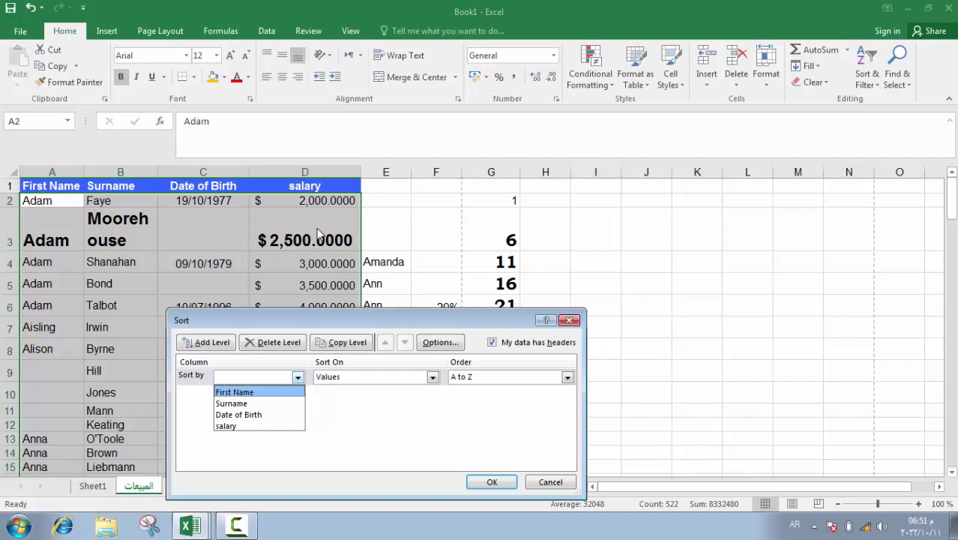
click(261, 392)
click(475, 378)
click(475, 402)
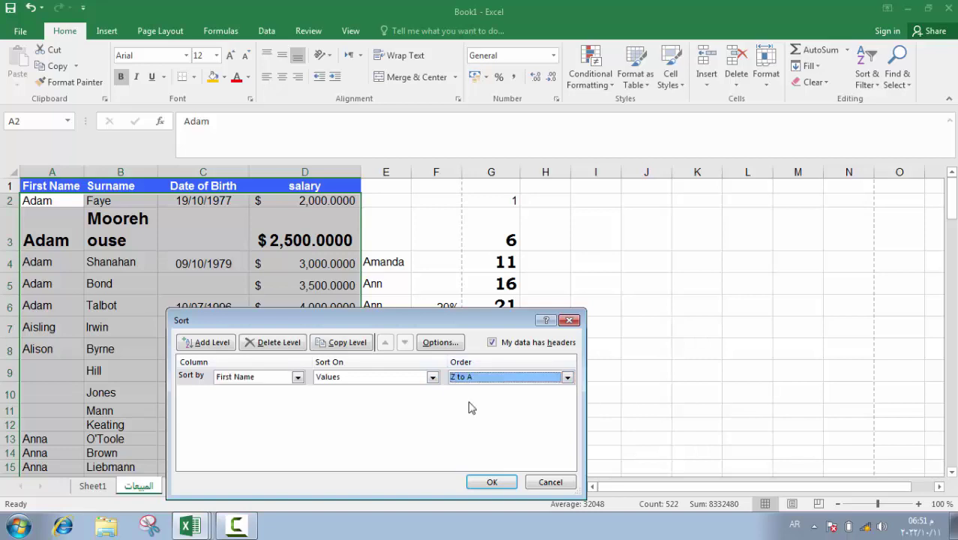
click(489, 481)
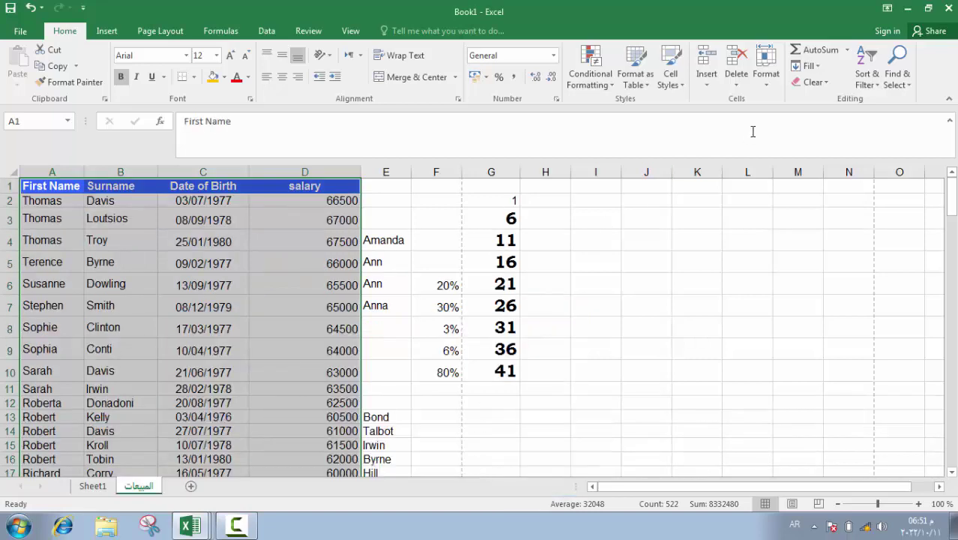
- Re-sort the table by salary from smallest to largest and deselect it
click(867, 78)
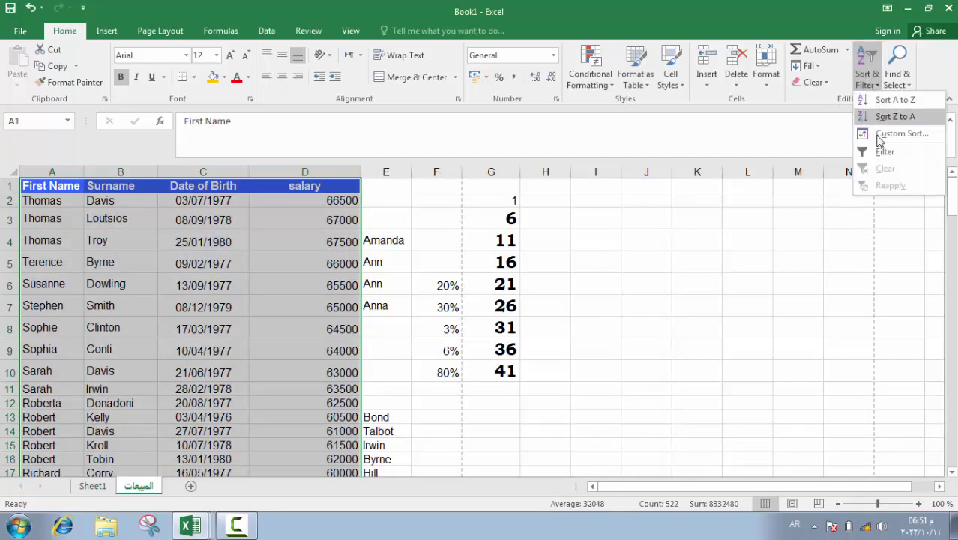
click(887, 138)
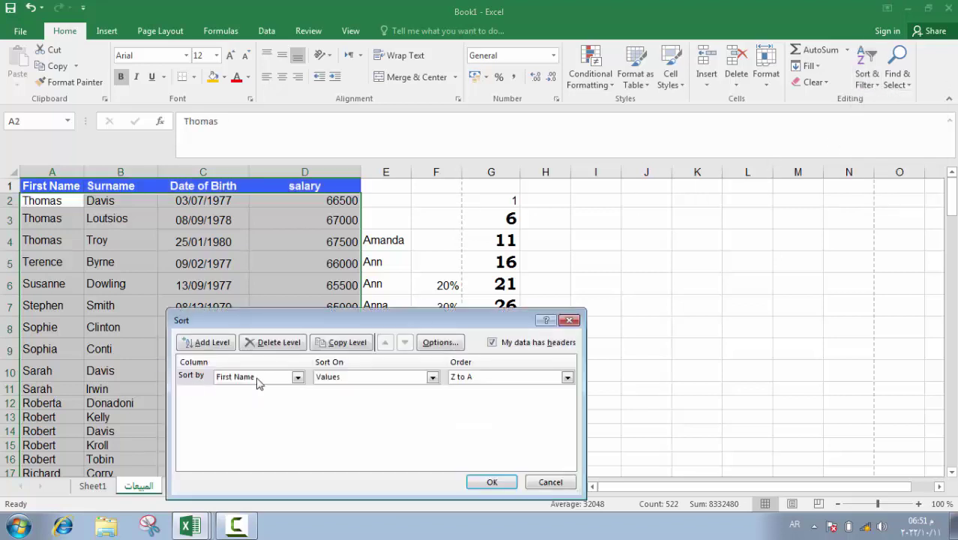
click(255, 376)
click(241, 423)
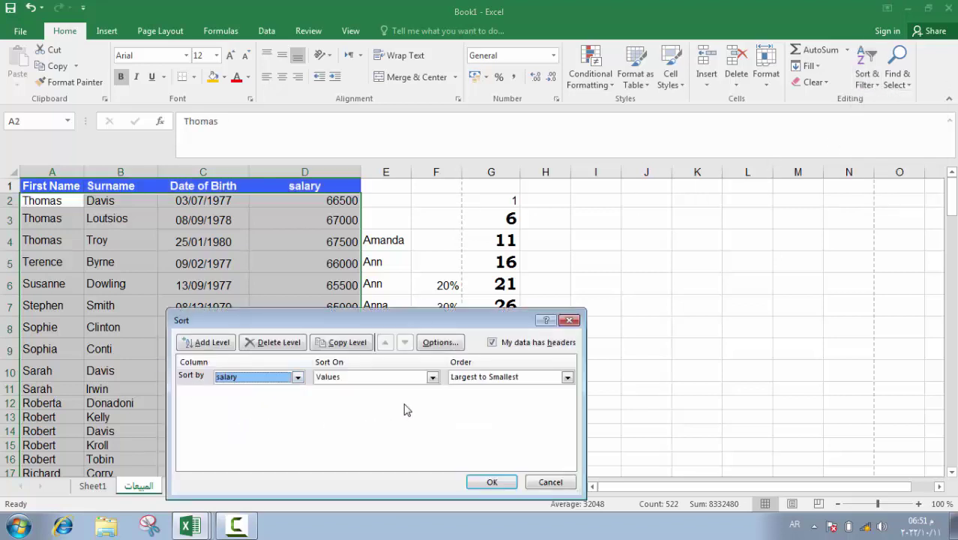
click(468, 381)
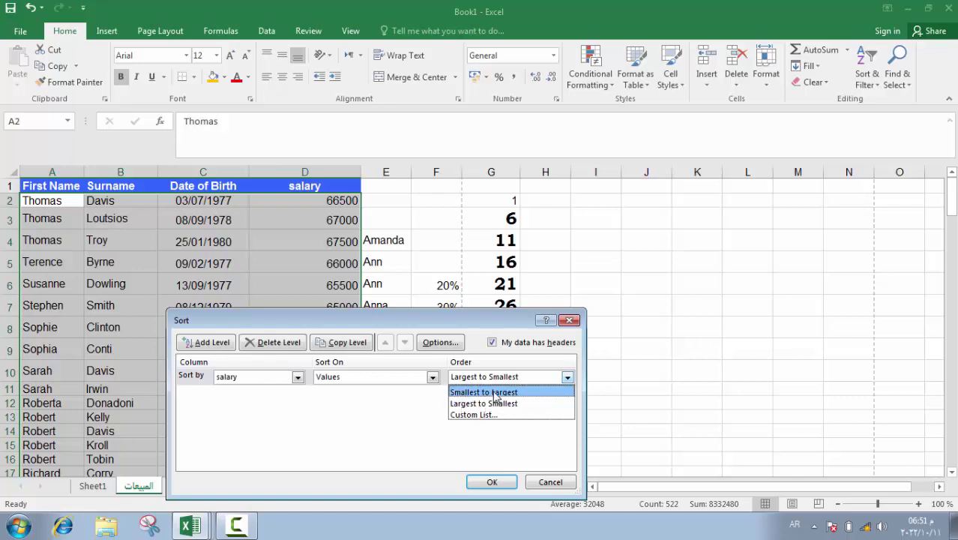
click(497, 393)
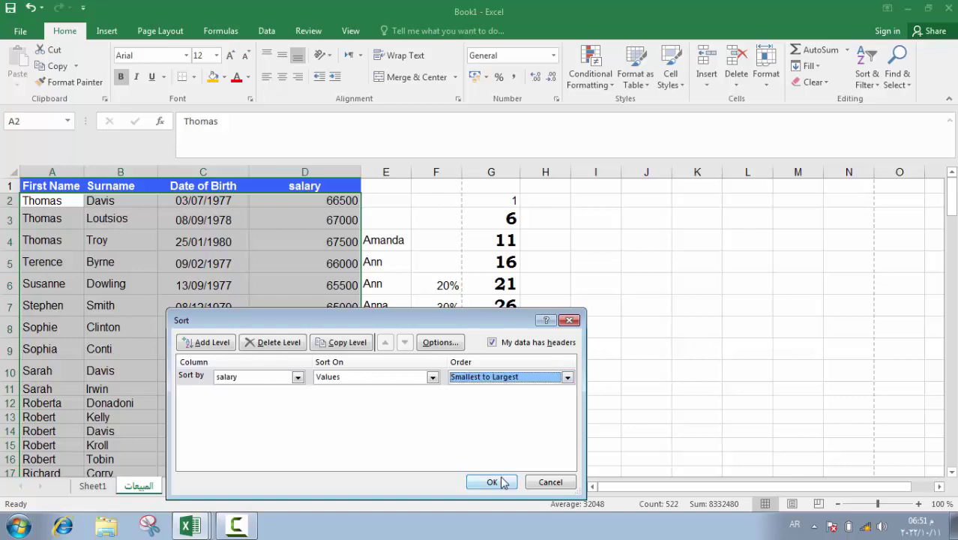
click(504, 482)
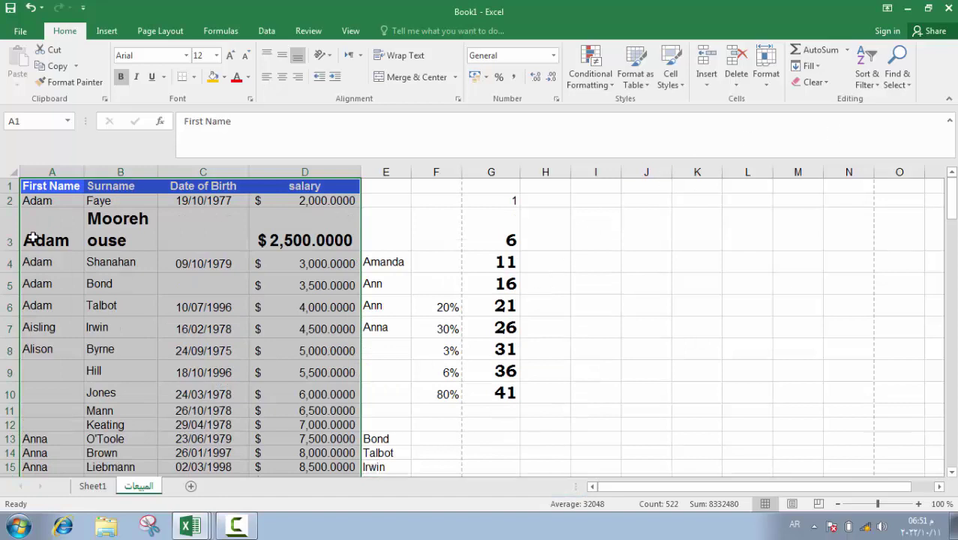
click(35, 185)
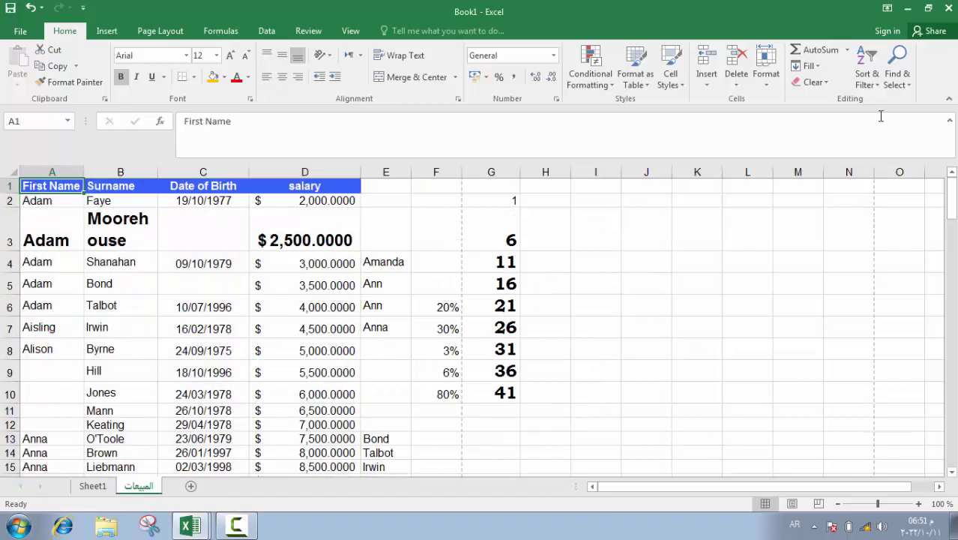
- Use Find to locate the surname's cell, then return to A1
click(892, 81)
click(892, 102)
text(Hill)
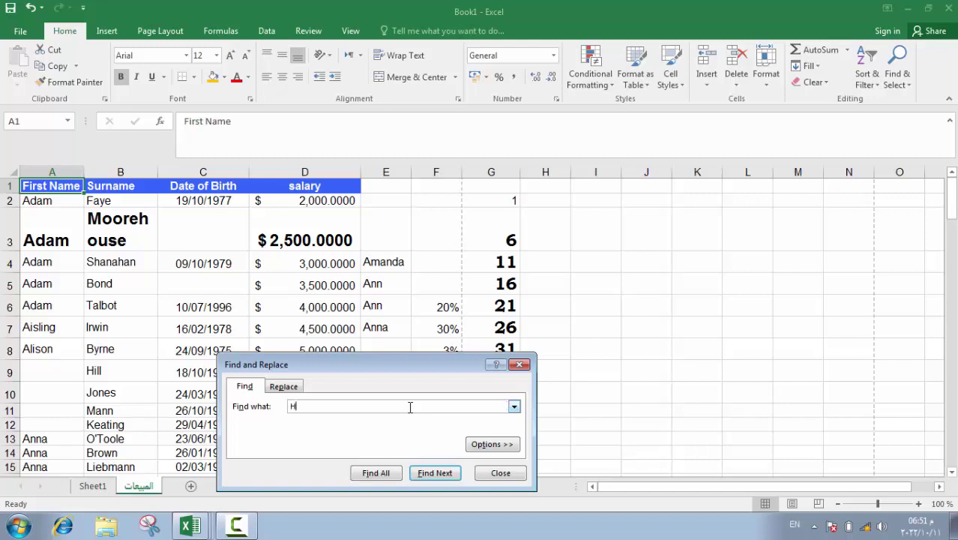
click(434, 472)
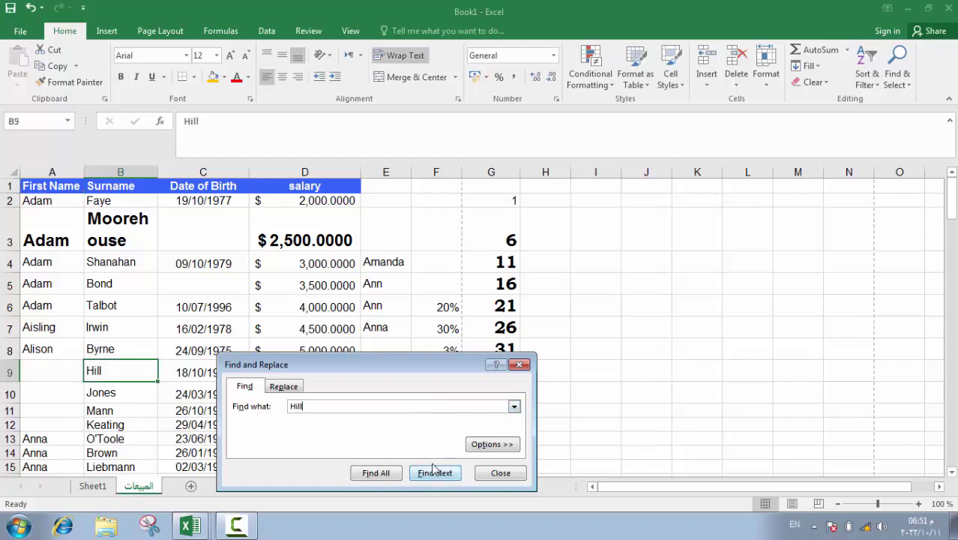
click(519, 365)
click(75, 186)
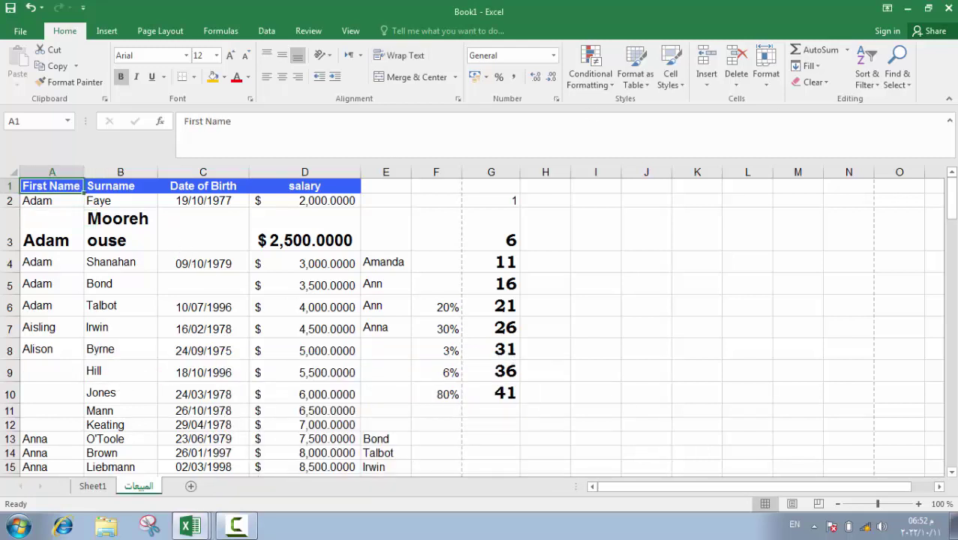
- Replace the surname in B9 with the new name via Find and Replace
click(892, 75)
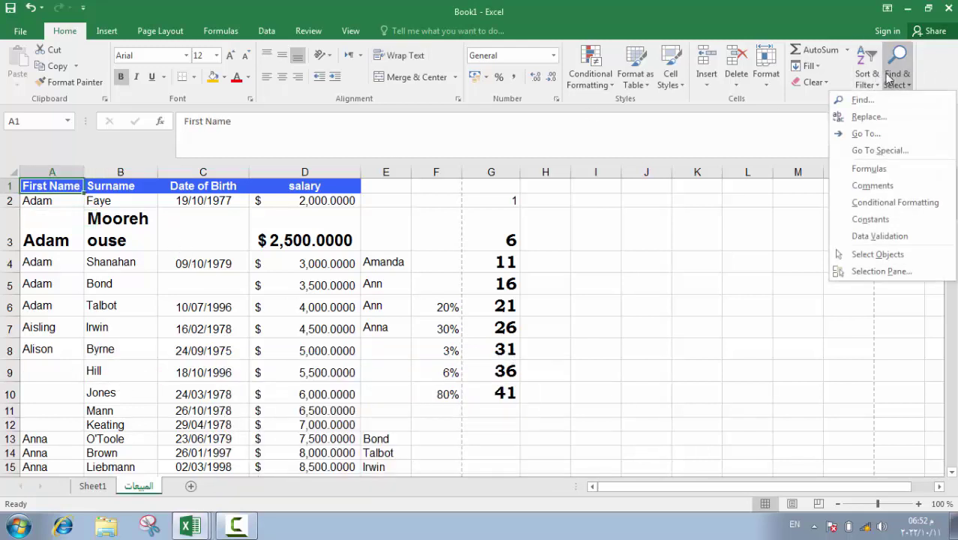
click(868, 117)
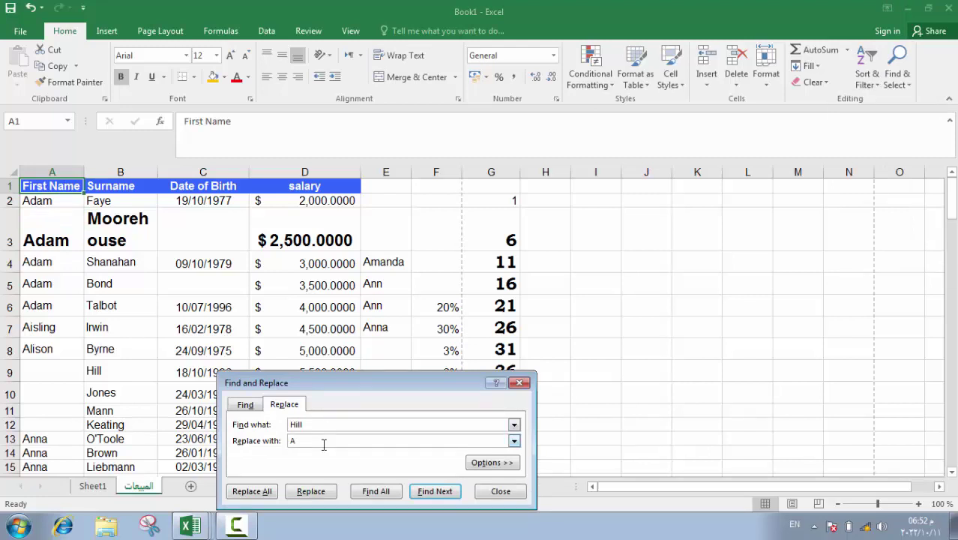
click(310, 491)
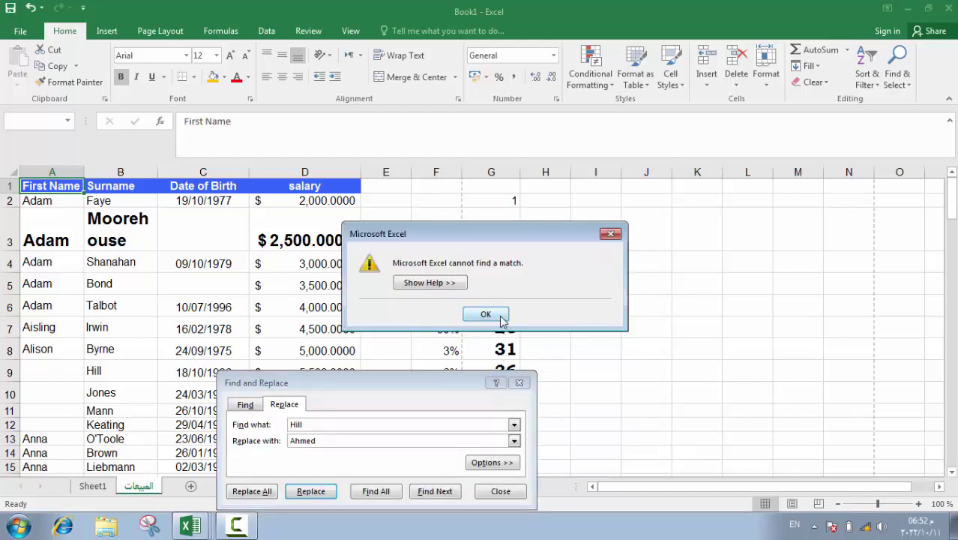
click(486, 314)
click(438, 493)
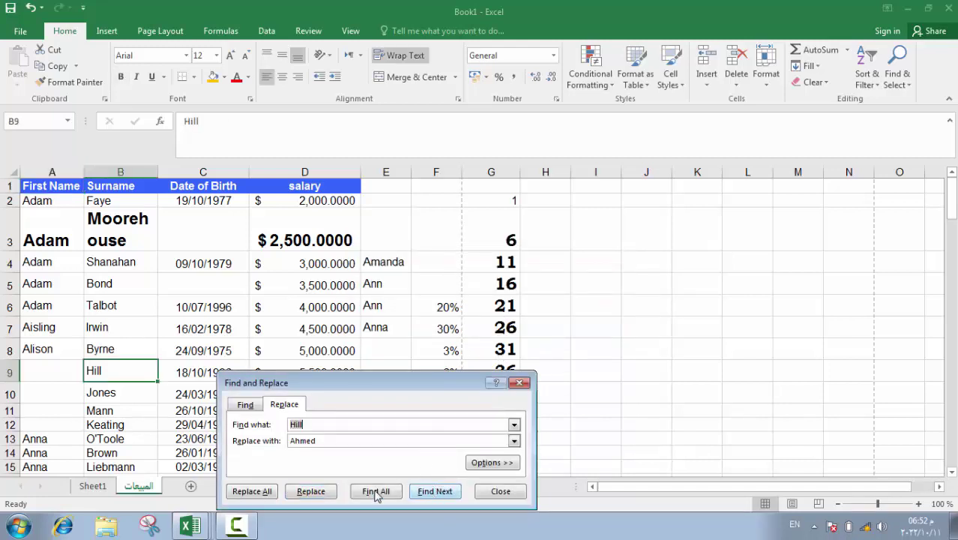
click(311, 491)
click(499, 491)
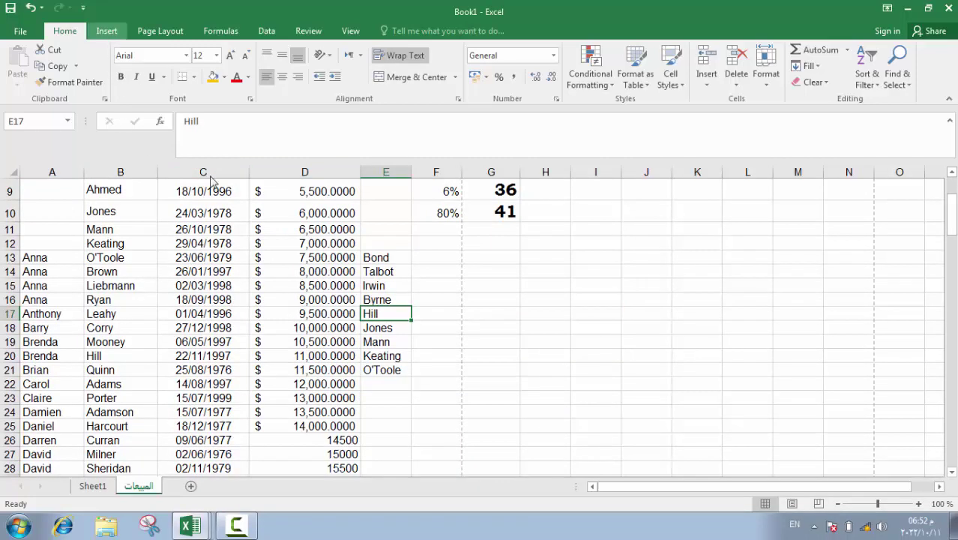
- Insert a clustered column chart of the dates and salaries in C10:D17
click(109, 31)
drag(203, 220, 291, 313)
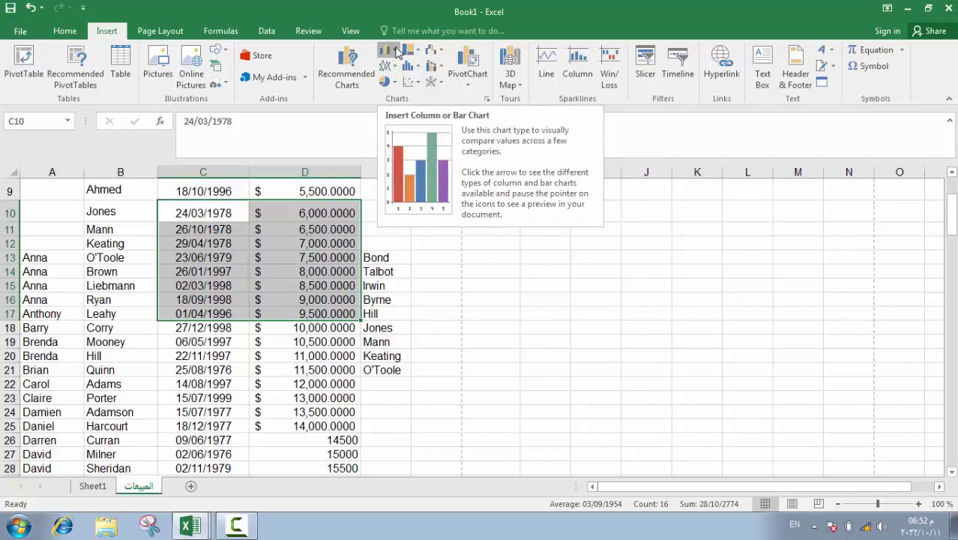
click(397, 52)
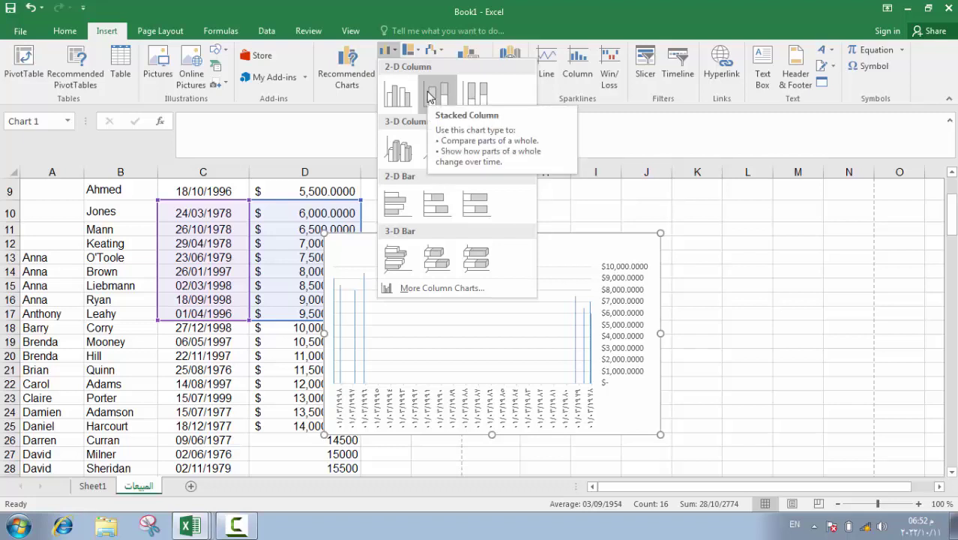
click(389, 96)
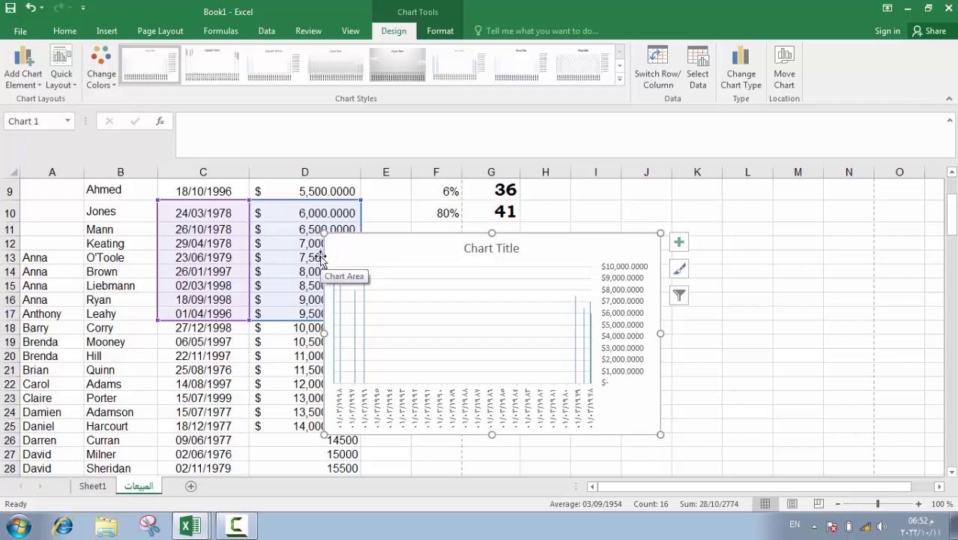
- Move the chart over the table, shifted slightly right
drag(330, 247, 432, 214)
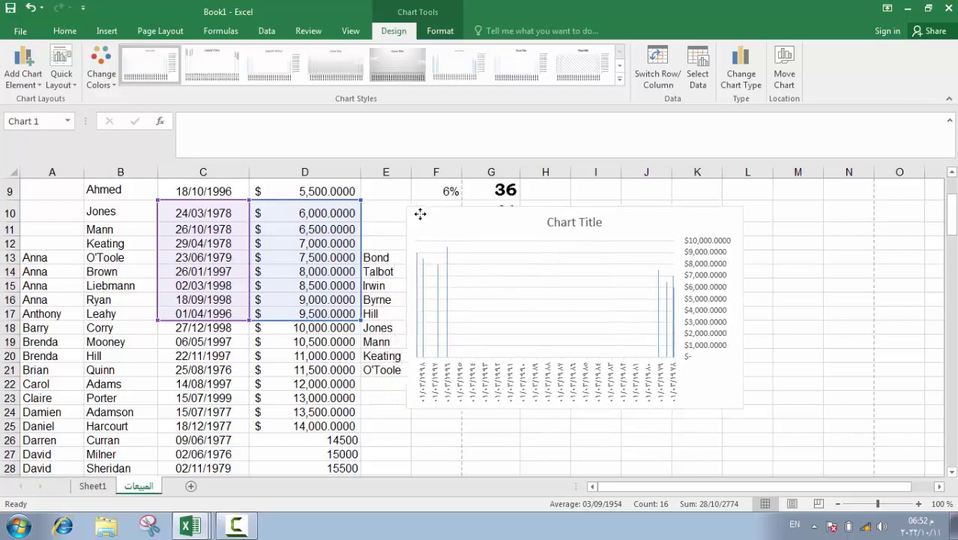
drag(431, 214, 432, 214)
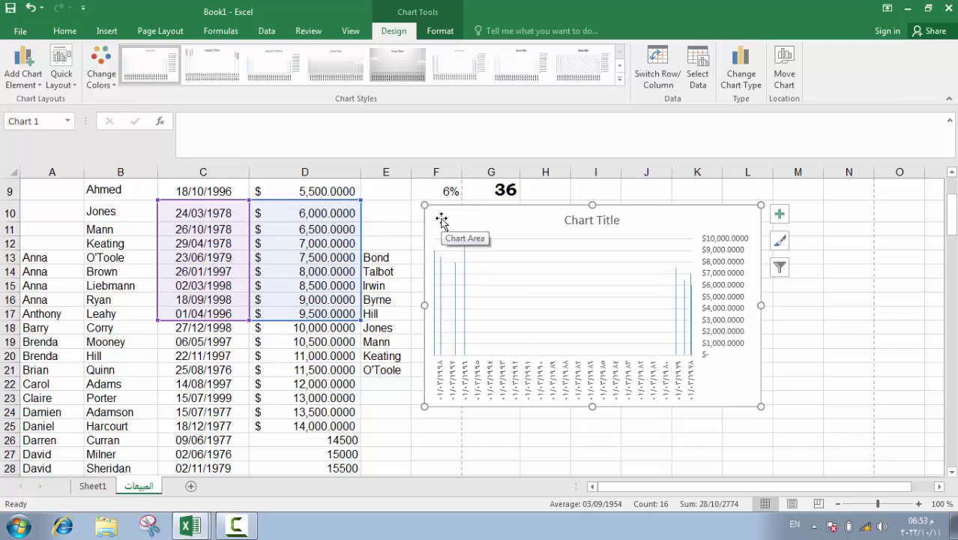
mouse_move(435, 217)
mouse_down()
mouse_move(335, 333)
mouse_move(118, 220)
mouse_up()
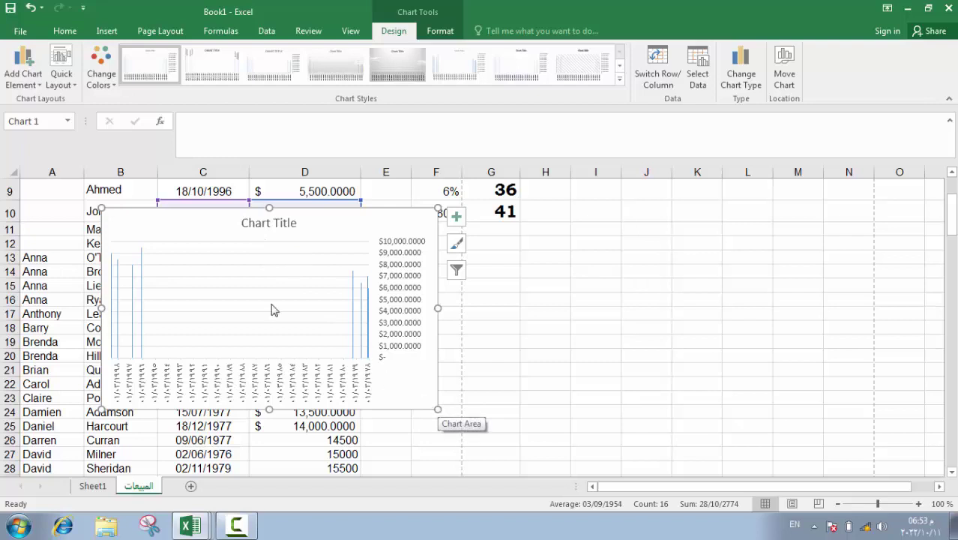
drag(110, 222, 170, 225)
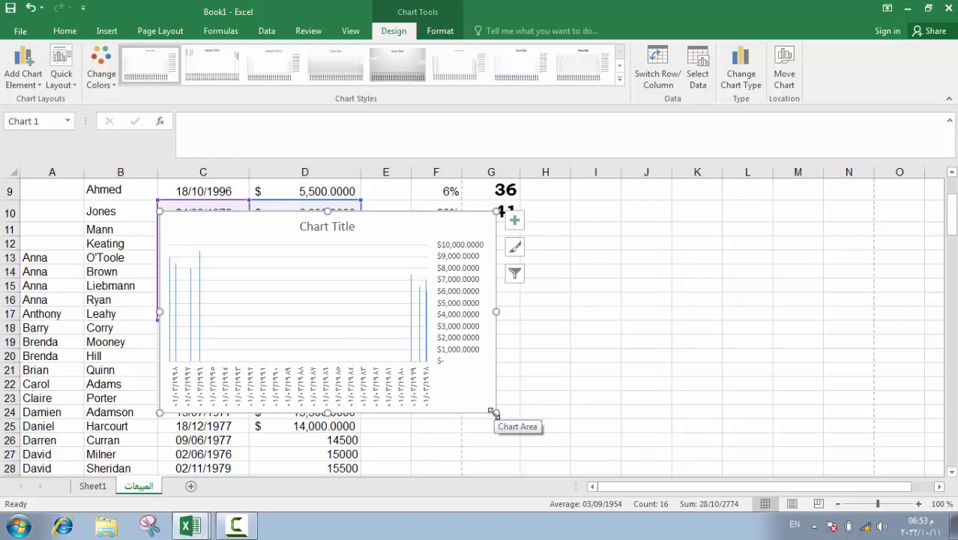
- Widen the chart on both sides, then shrink it from its top corners
drag(493, 410, 740, 411)
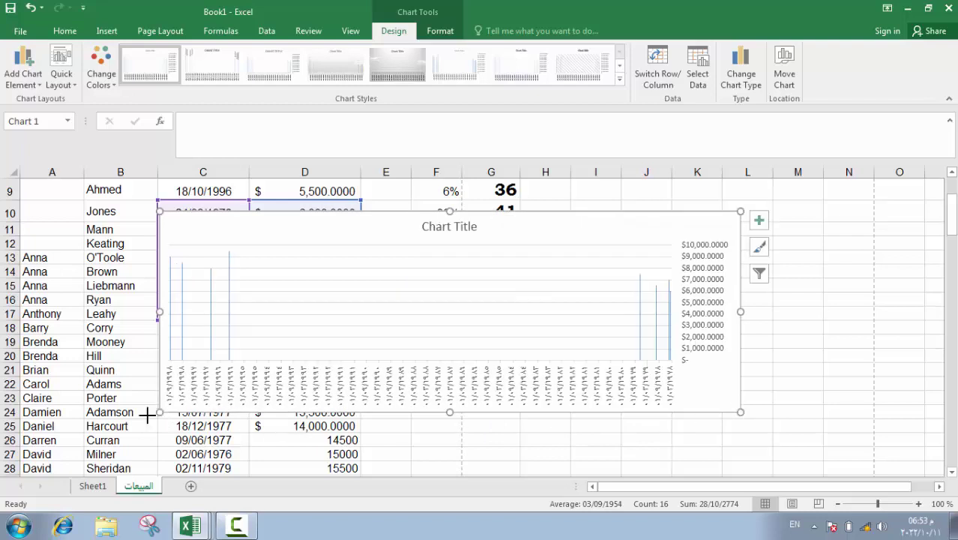
drag(158, 412, 103, 414)
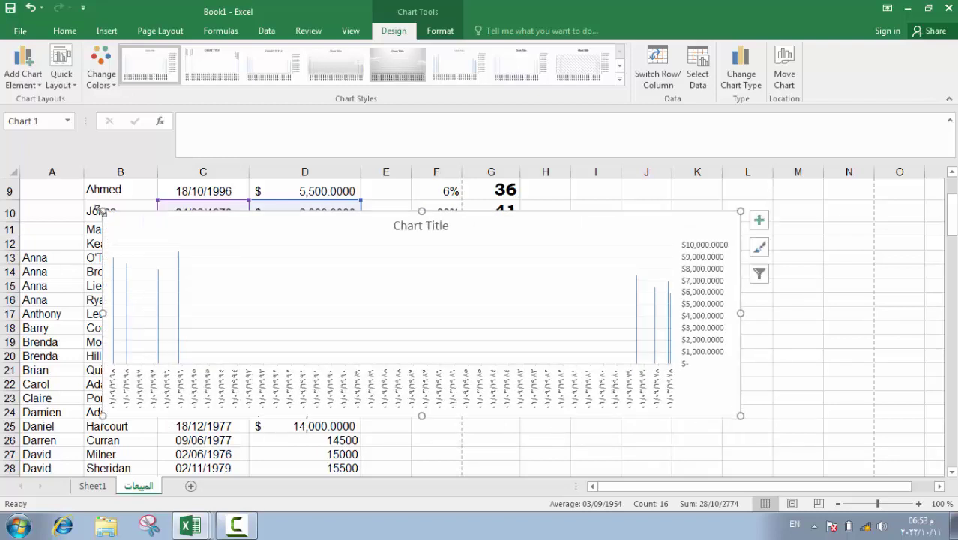
drag(101, 212, 234, 289)
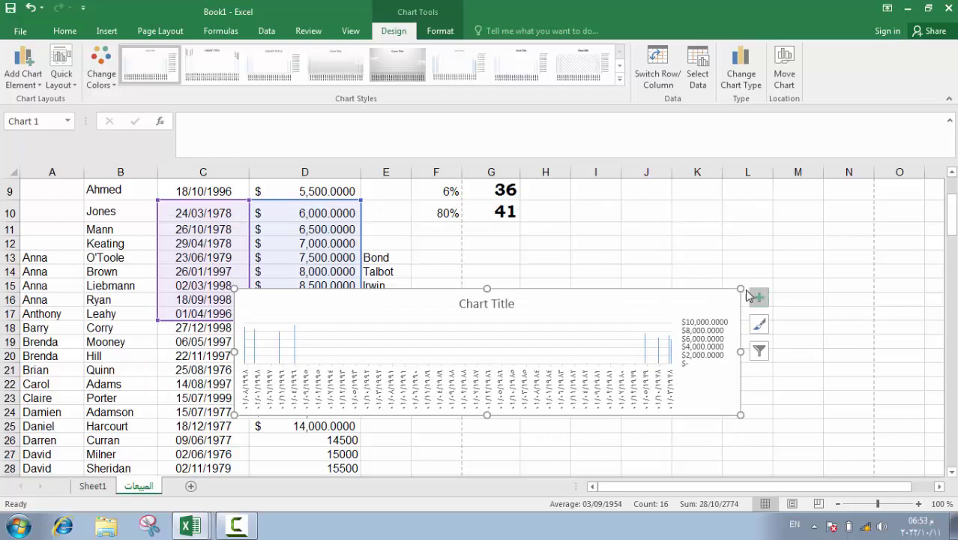
drag(740, 289, 575, 375)
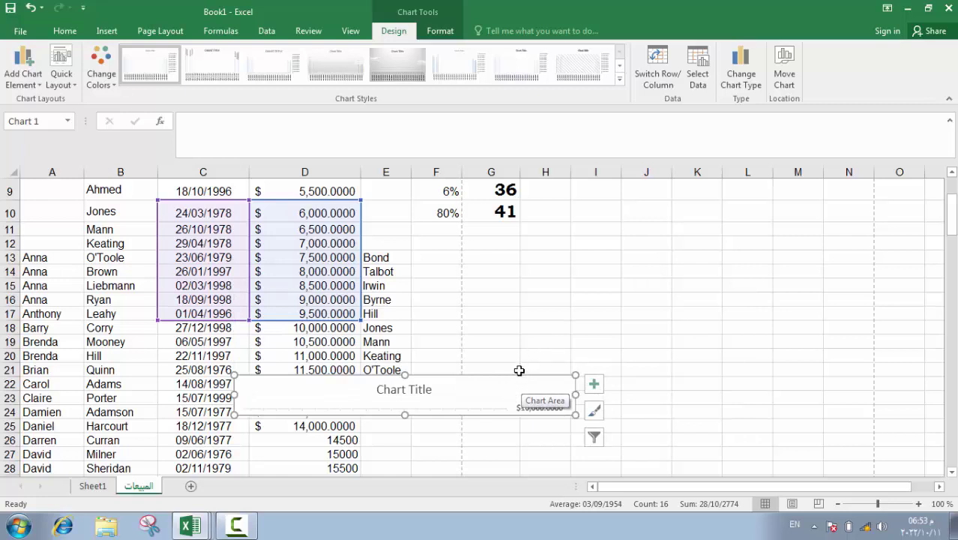
click(535, 338)
click(530, 381)
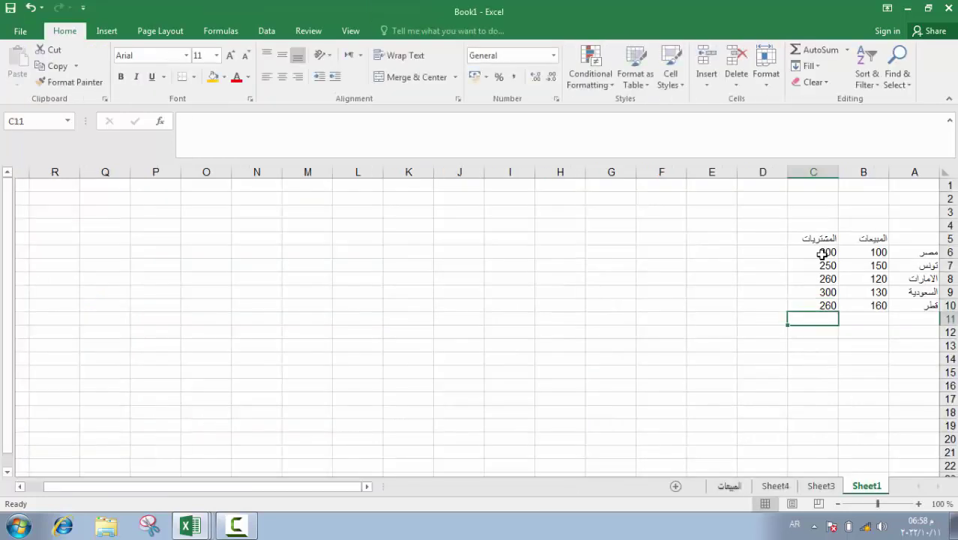
- Insert a 2-D clustered column chart of the country sales and purchases in A5:C10
mouse_move(926, 236)
mouse_down()
mouse_move(823, 252)
mouse_move(809, 311)
mouse_up()
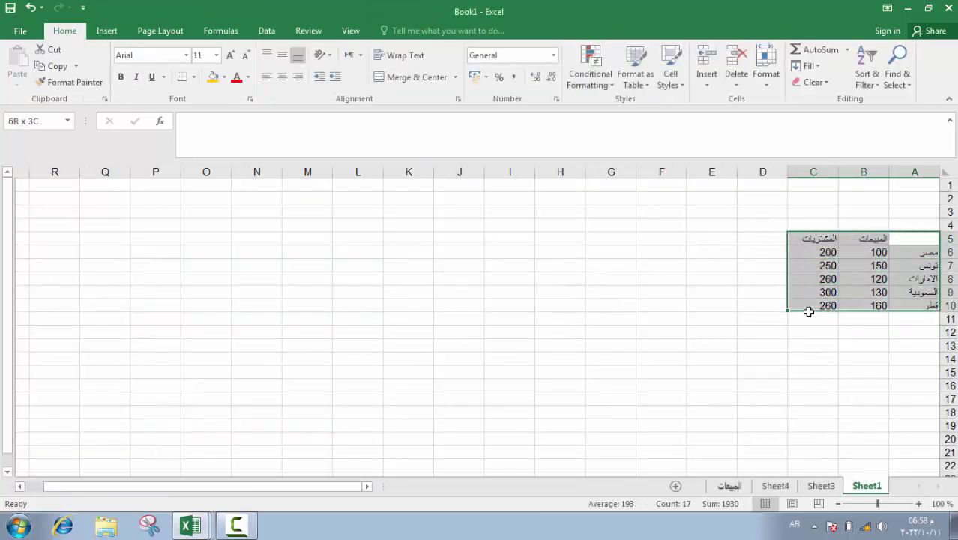
click(105, 31)
click(392, 51)
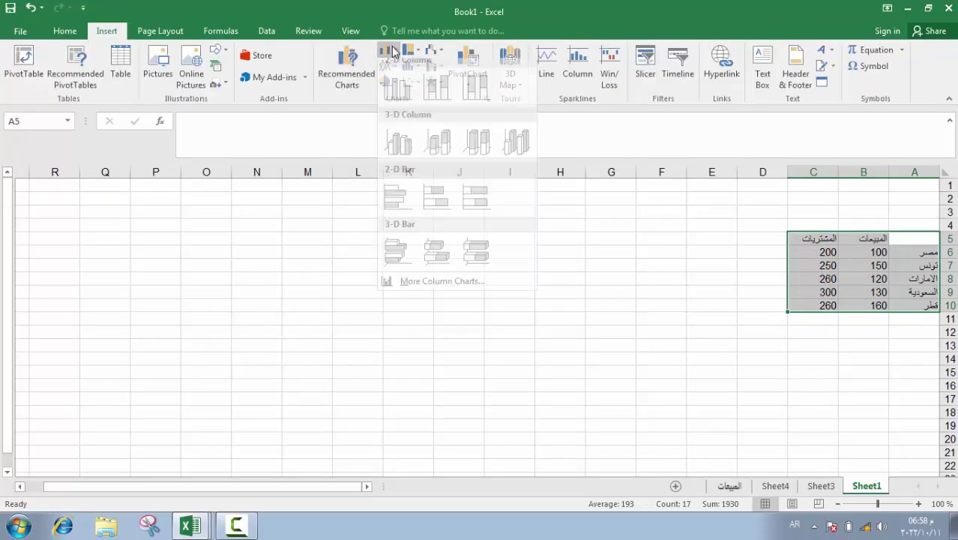
click(398, 94)
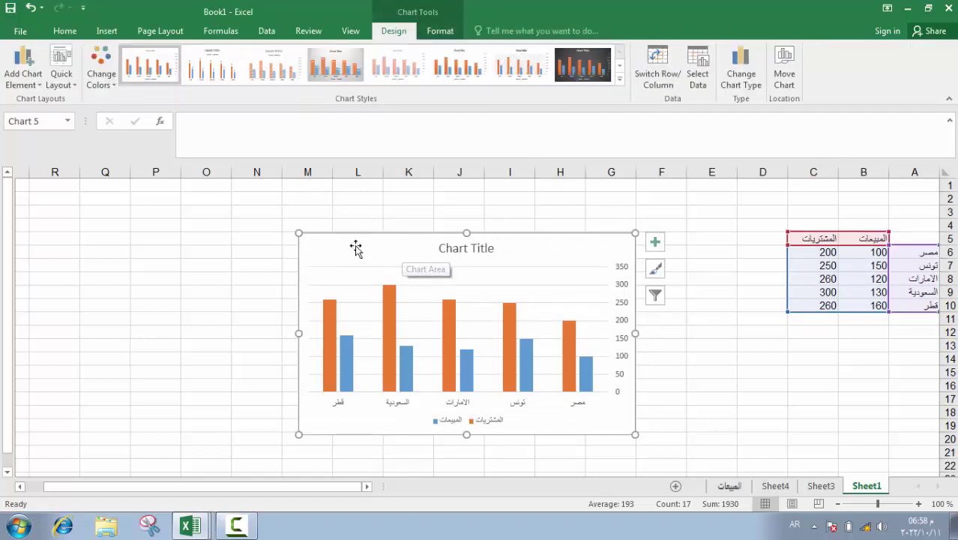
click(35, 85)
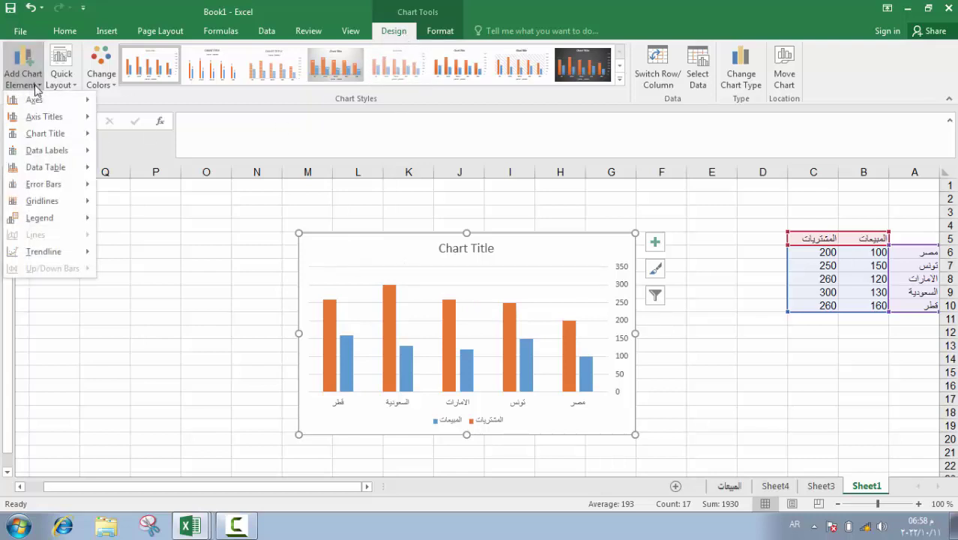
mouse_move(45, 133)
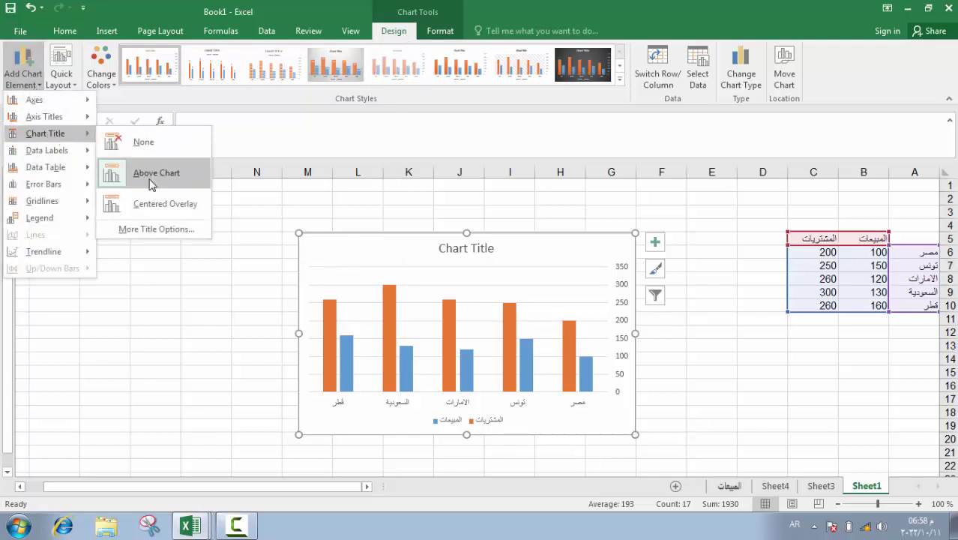
- Add a chart title above the plot and replace 'Chart Title' with 'الصادرات'
click(152, 185)
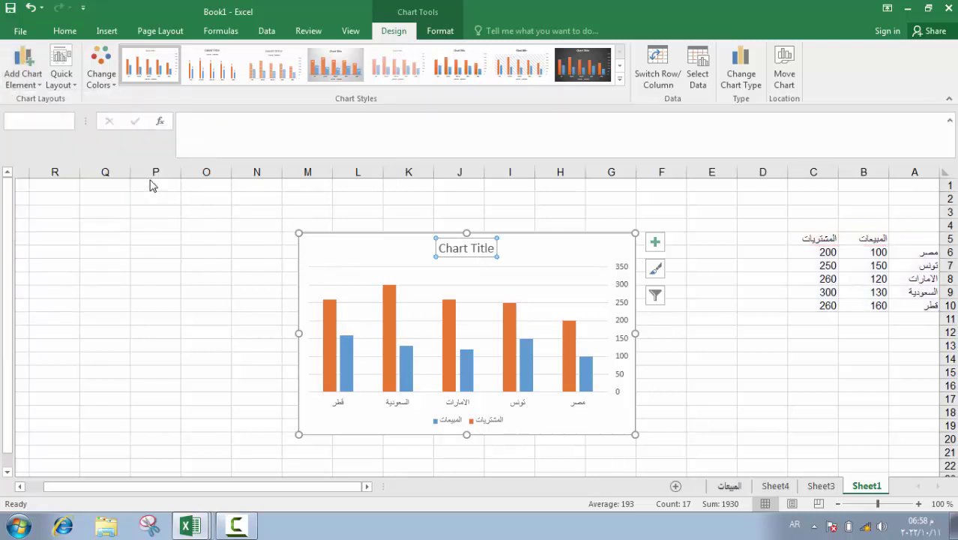
triple_click(454, 251)
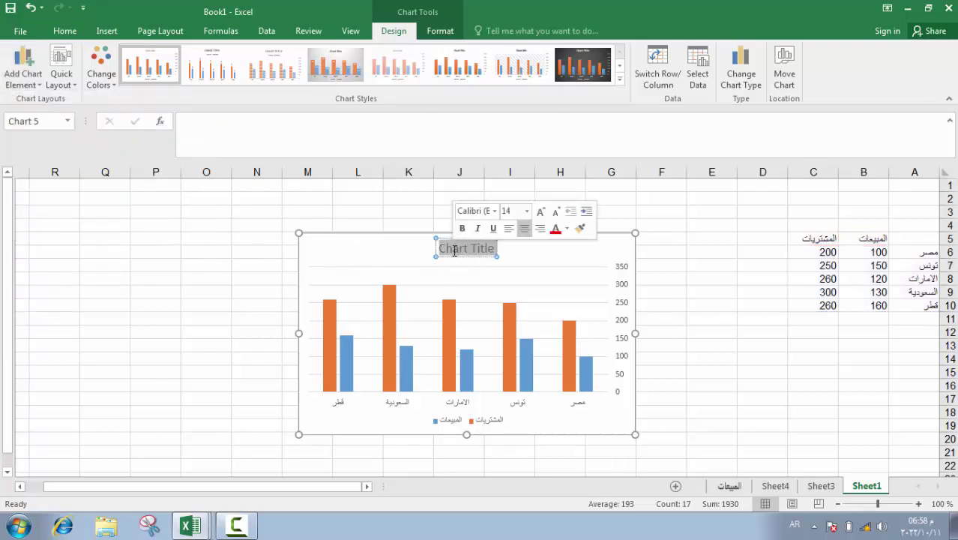
text(ا)
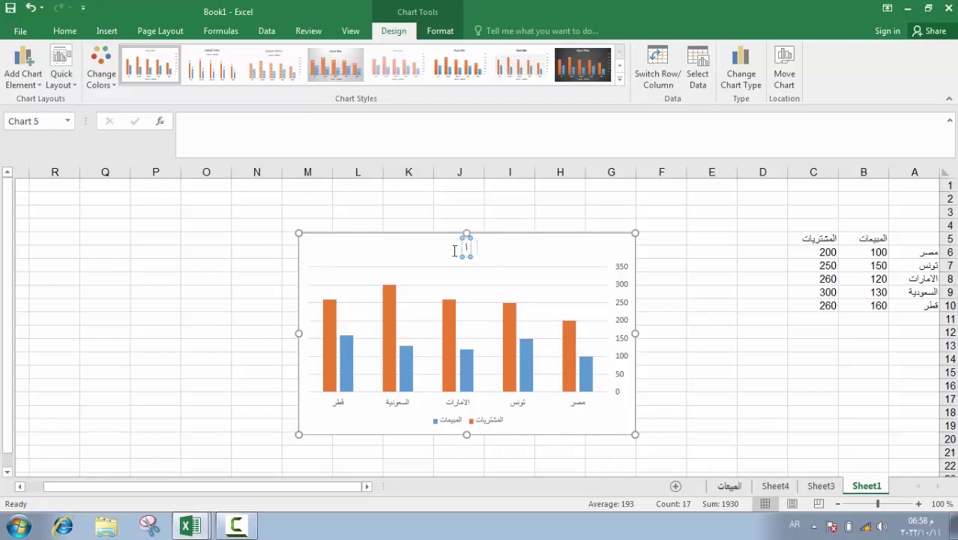
text(لصامر)
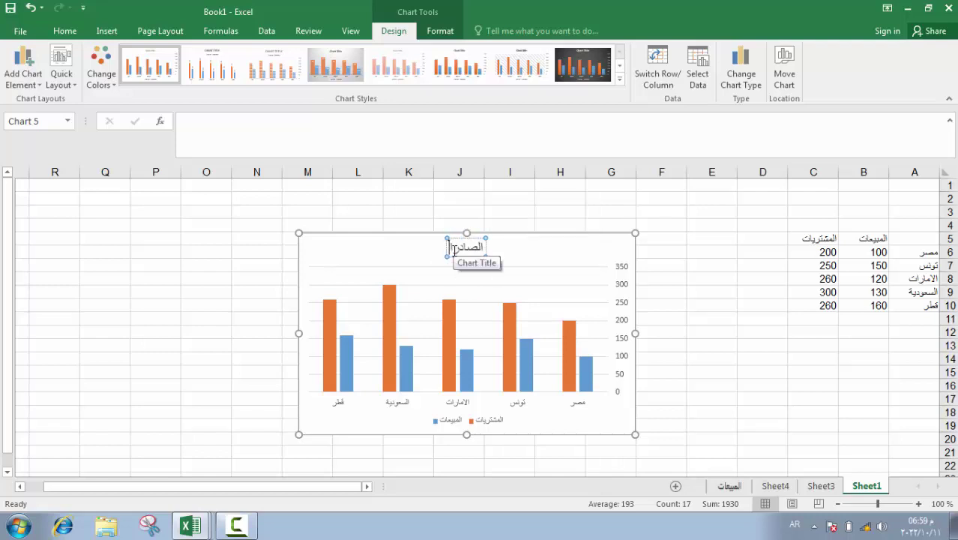
text(ات)
click(576, 245)
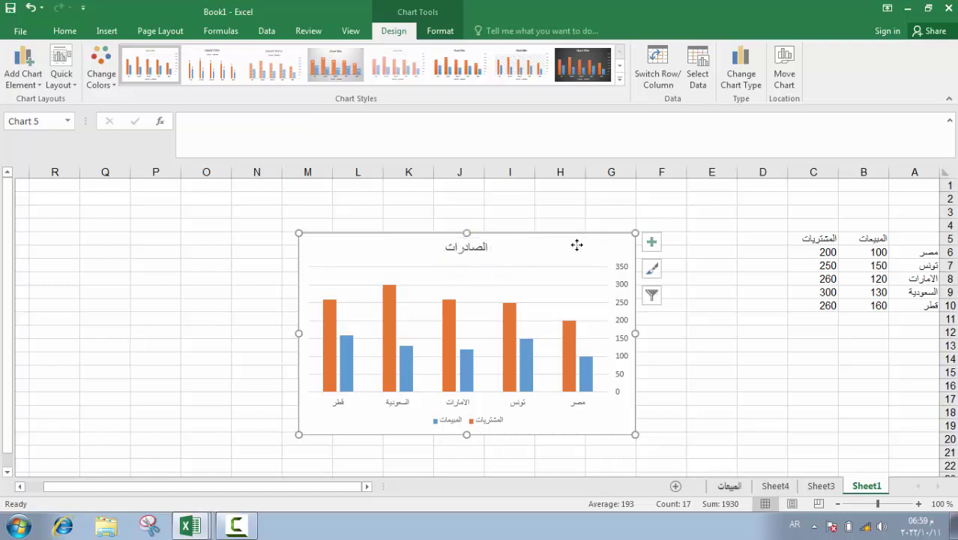
click(35, 88)
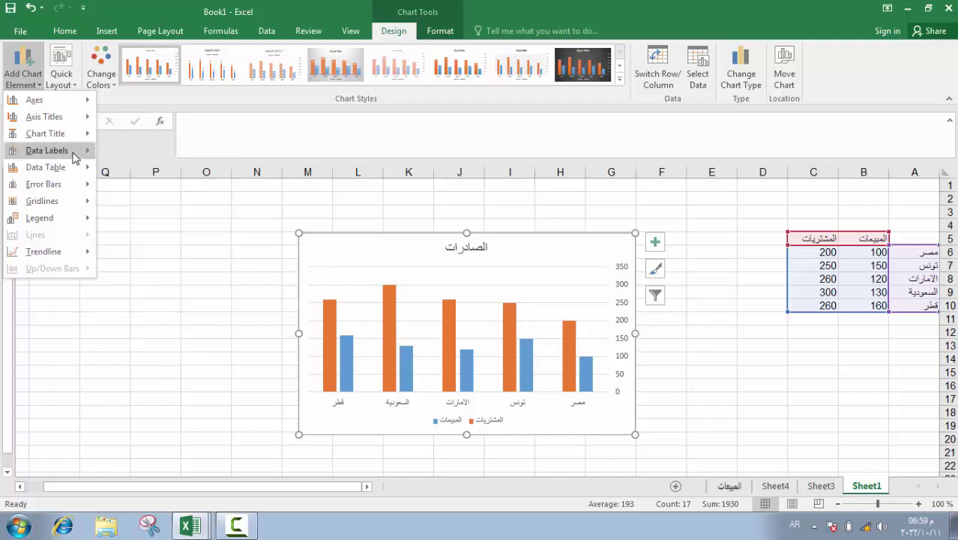
- Add data labels showing each country's sales and purchase values on the columns
click(175, 339)
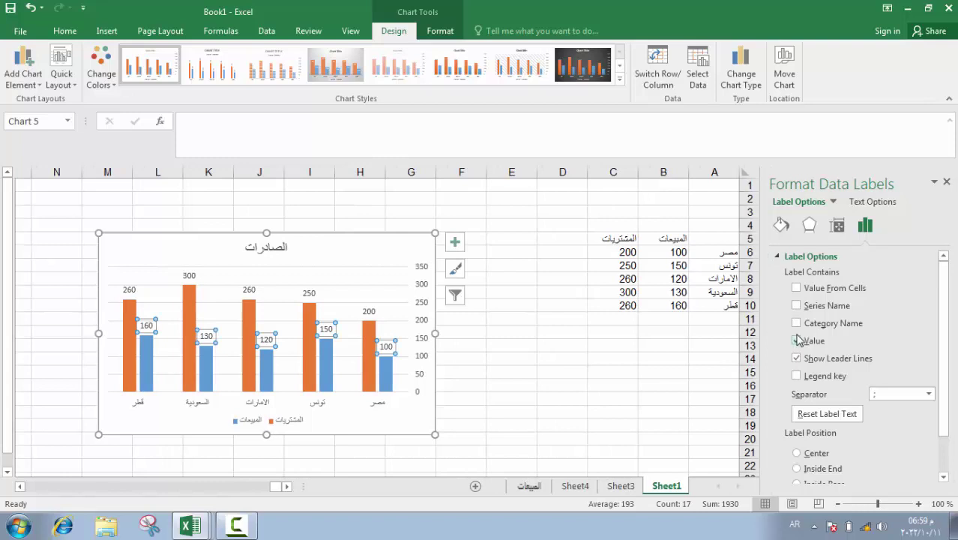
click(946, 182)
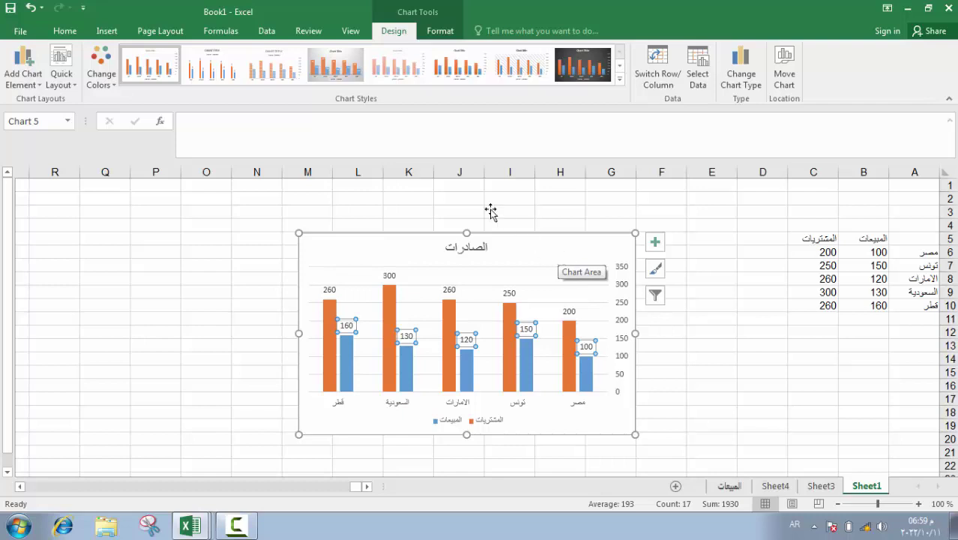
click(619, 79)
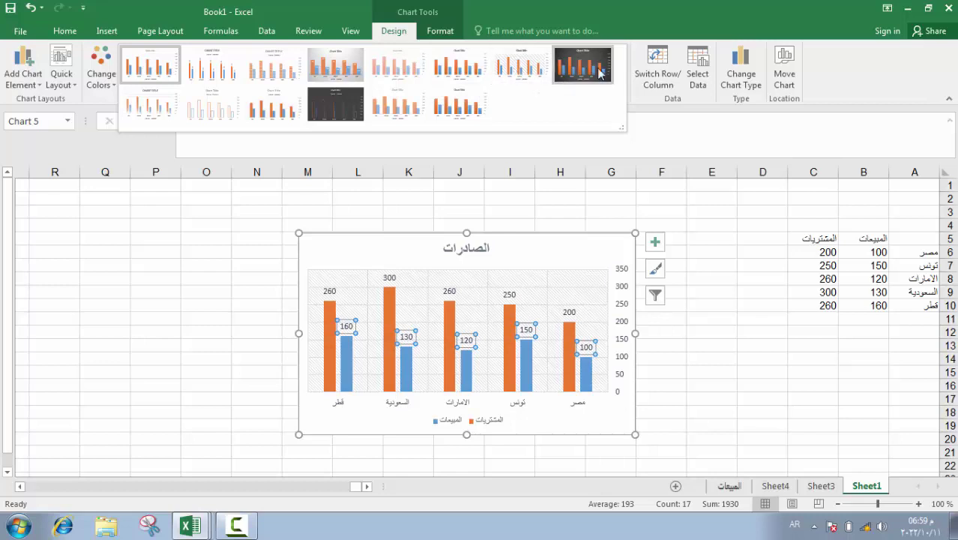
click(693, 105)
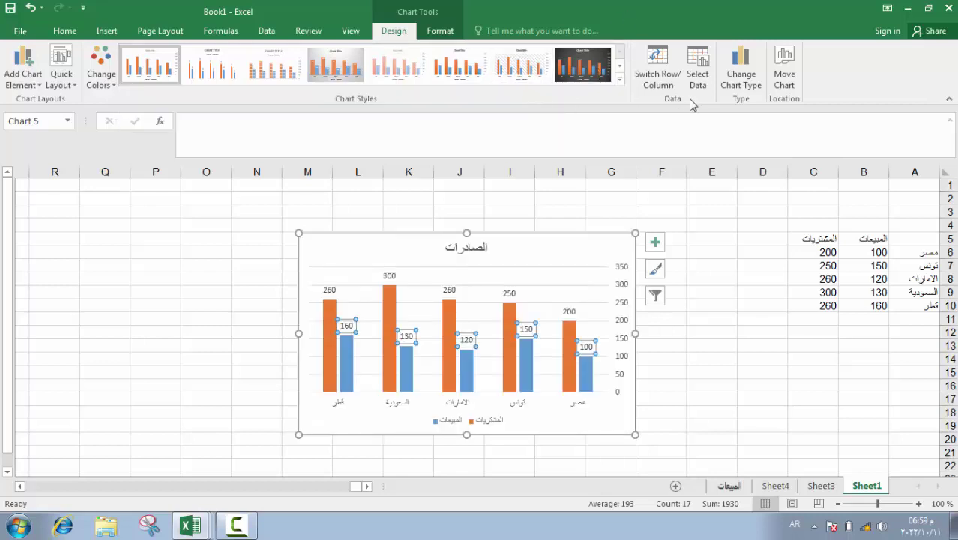
- Change the chart type from clustered column to Clustered Bar
click(738, 61)
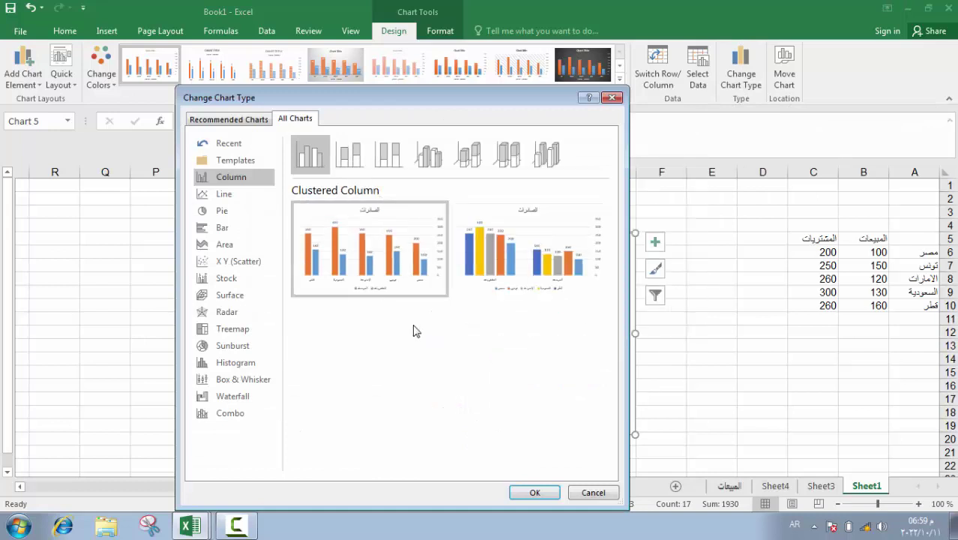
click(232, 195)
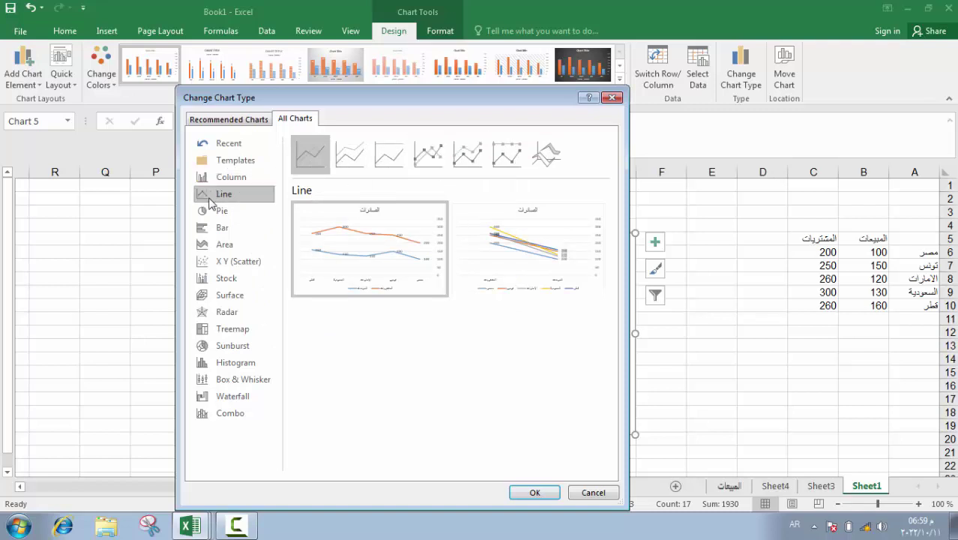
click(216, 227)
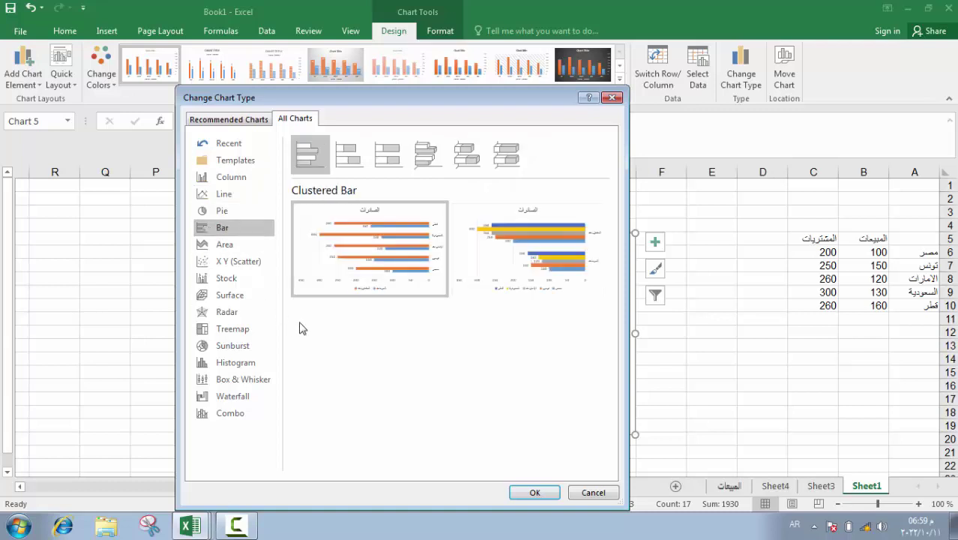
click(534, 492)
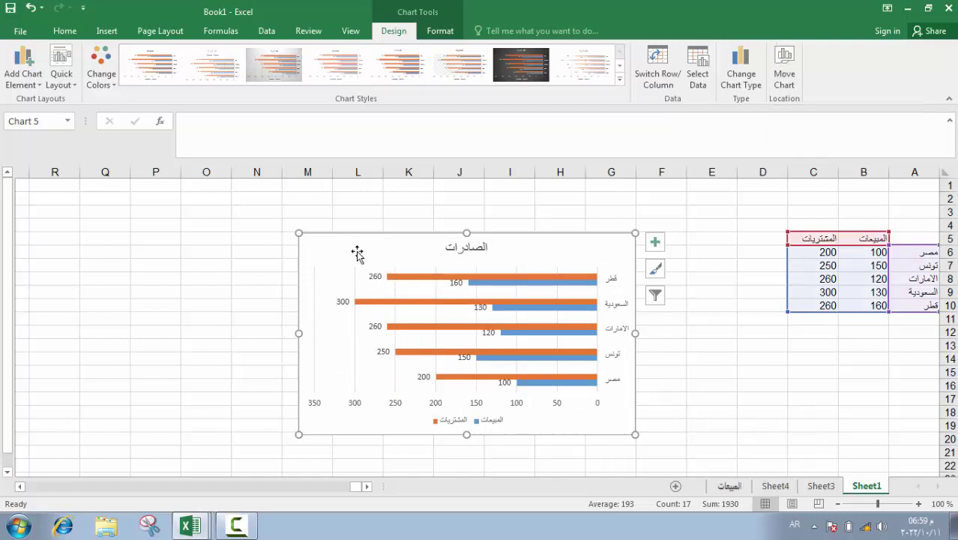
- Delete the bar chart and insert a new 2-D clustered column chart from A5:C10
key(Delete)
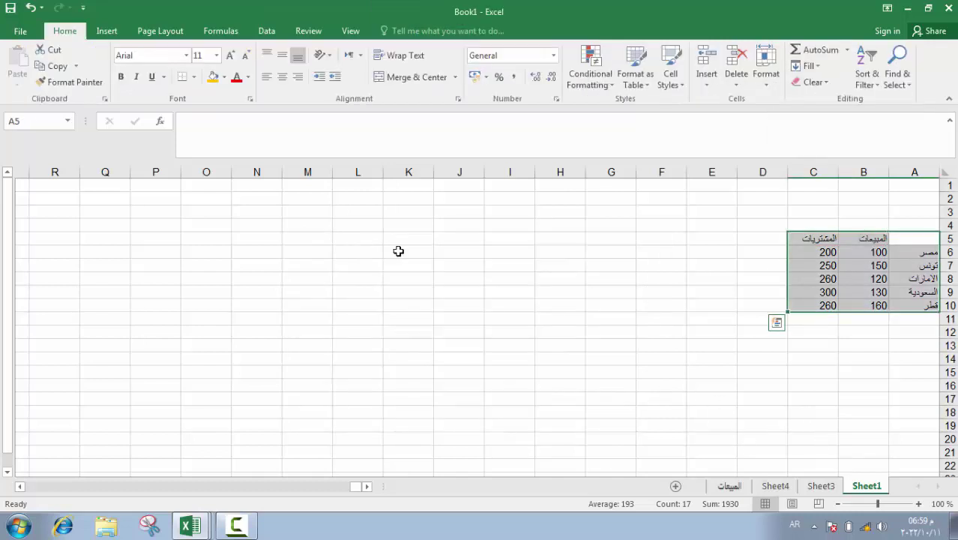
drag(924, 238, 798, 304)
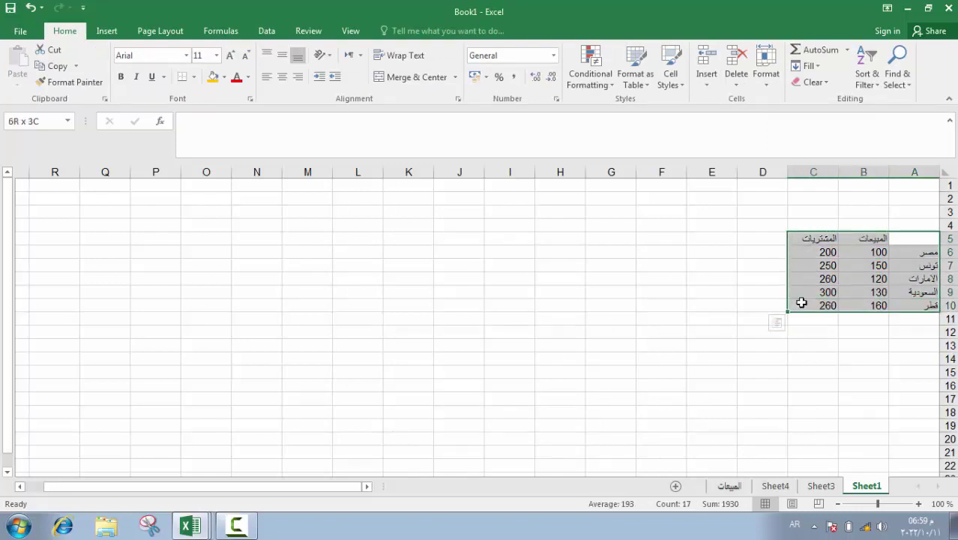
click(106, 32)
click(399, 52)
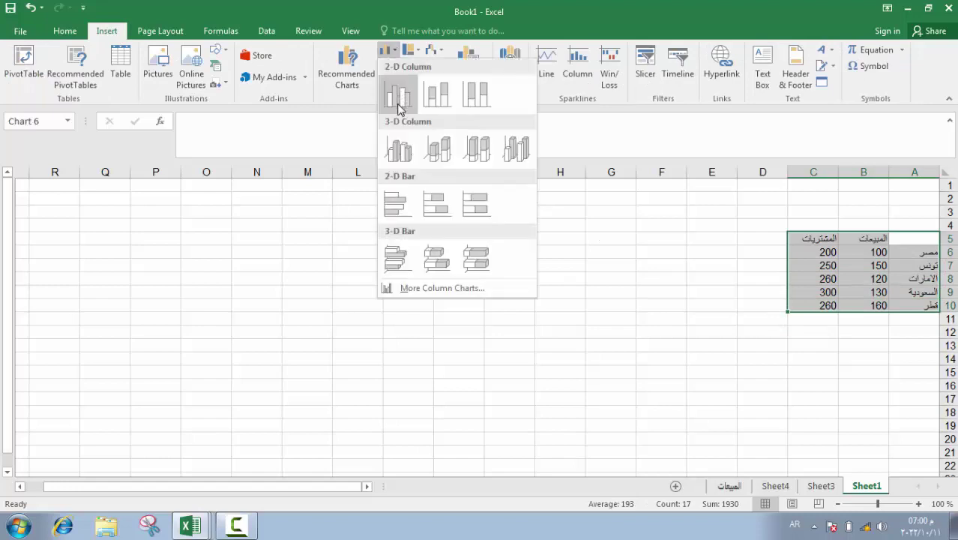
click(396, 96)
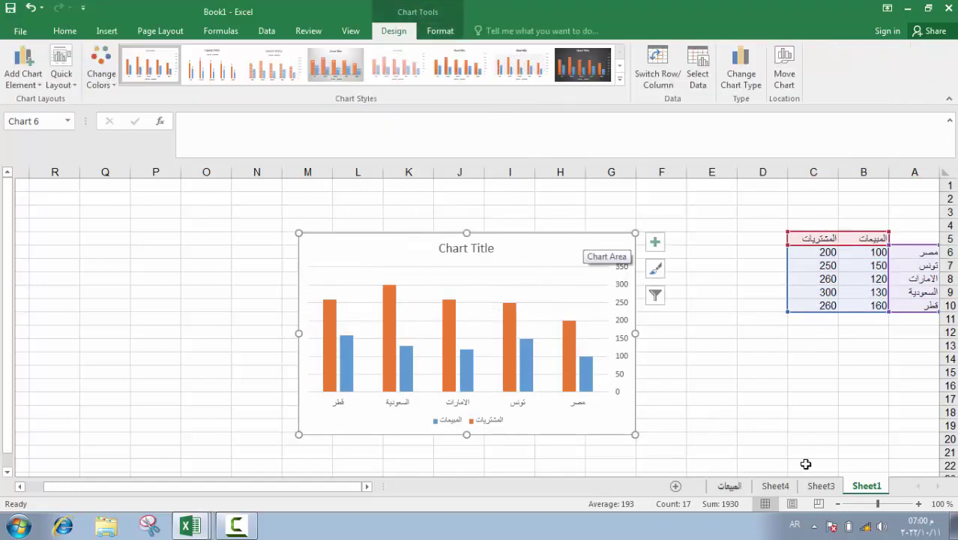
click(784, 74)
- Move the column chart as an object into Sheet3
click(378, 417)
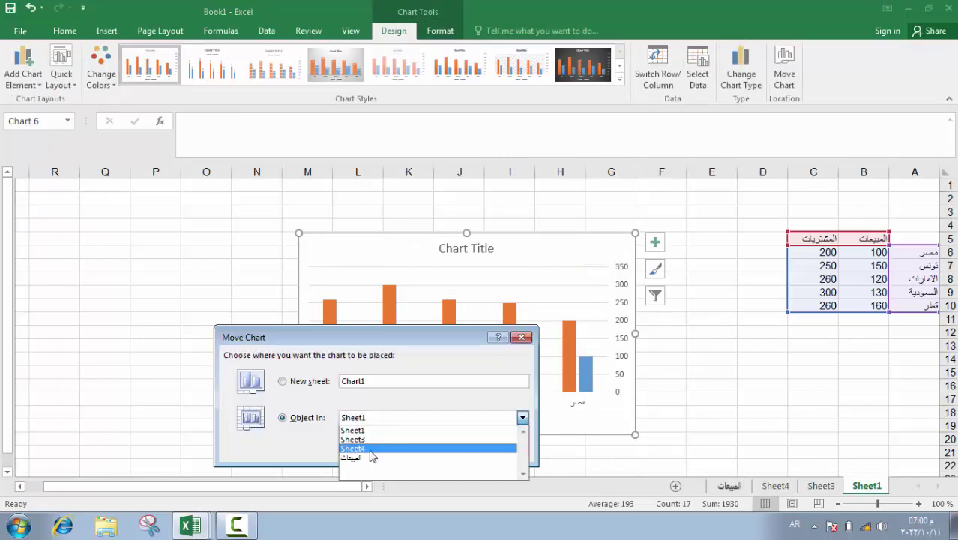
click(368, 440)
click(441, 449)
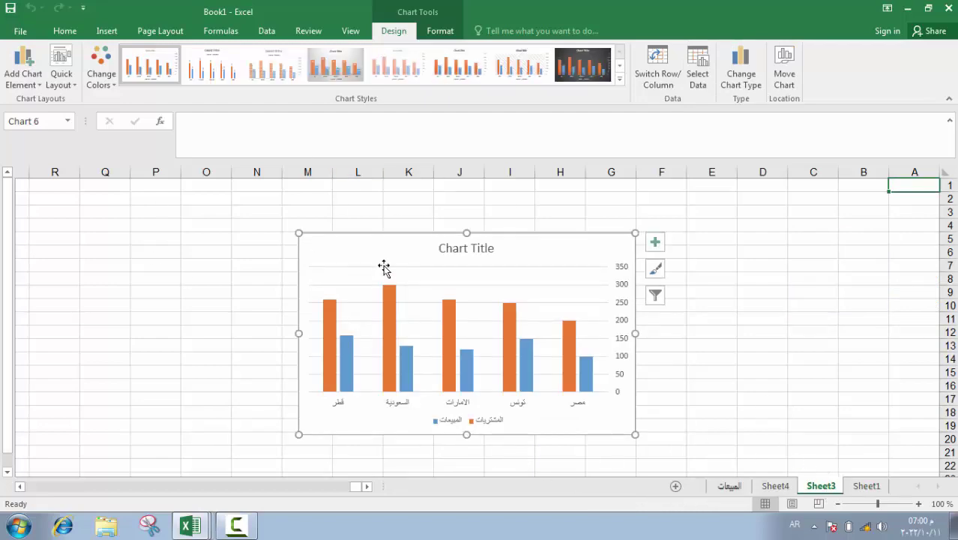
click(31, 88)
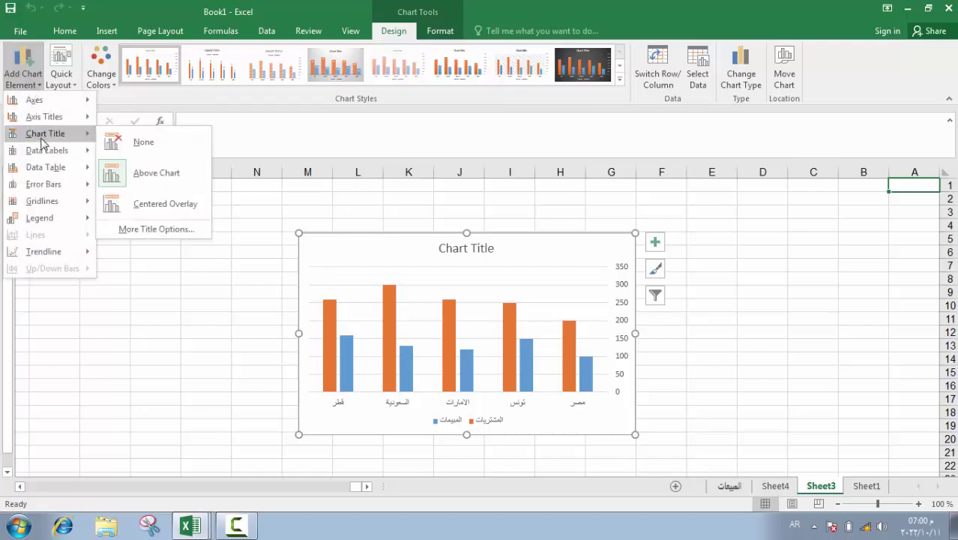
mouse_move(46, 150)
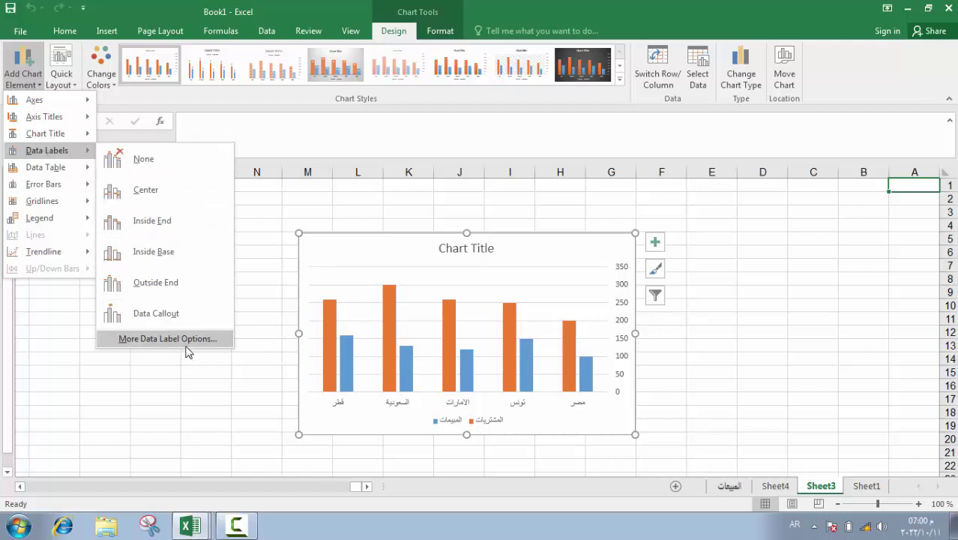
click(303, 14)
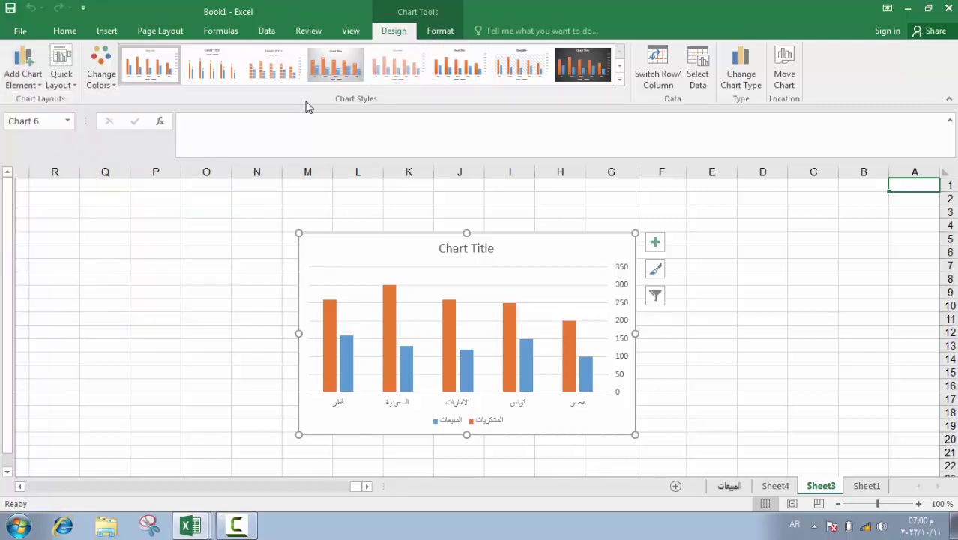
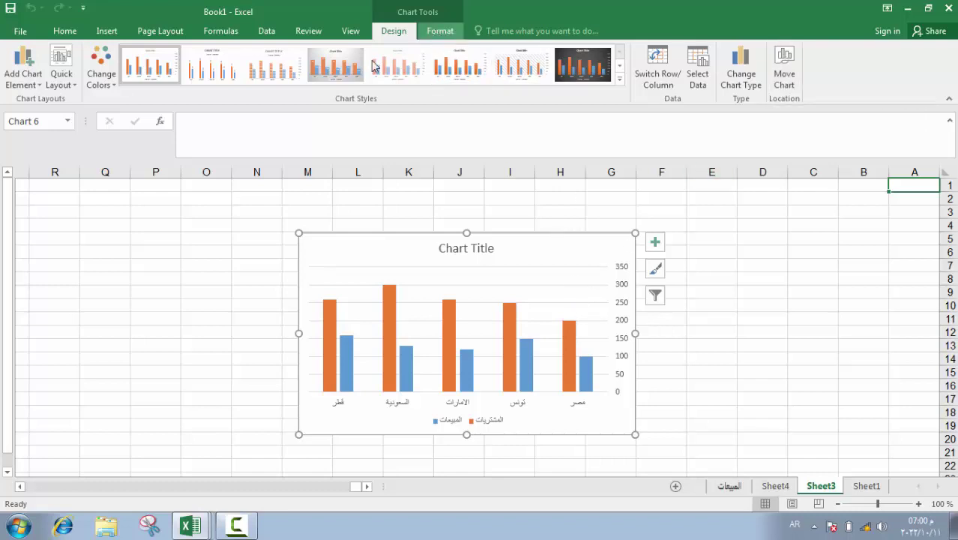
- Give the chart title a solid yellow fill using Format Selection
click(440, 30)
click(99, 50)
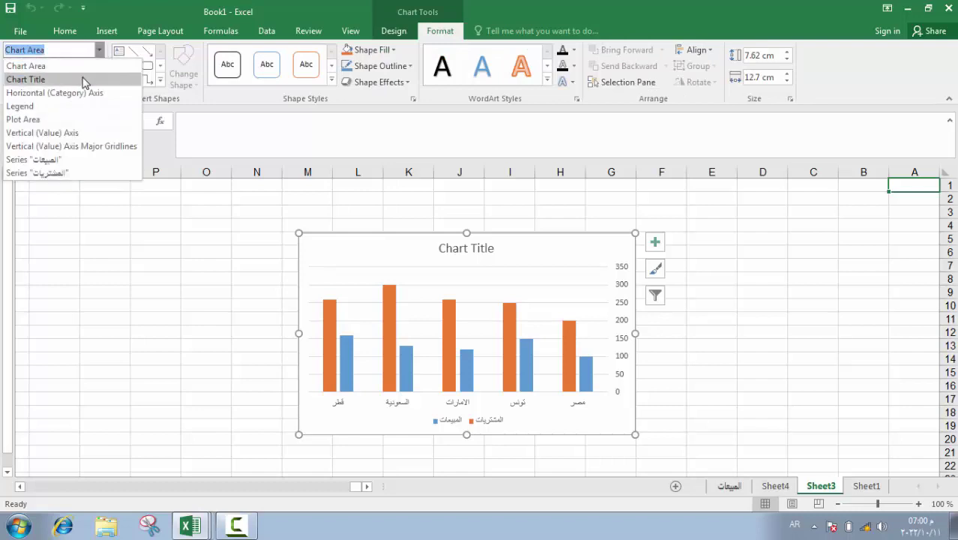
click(84, 81)
click(67, 67)
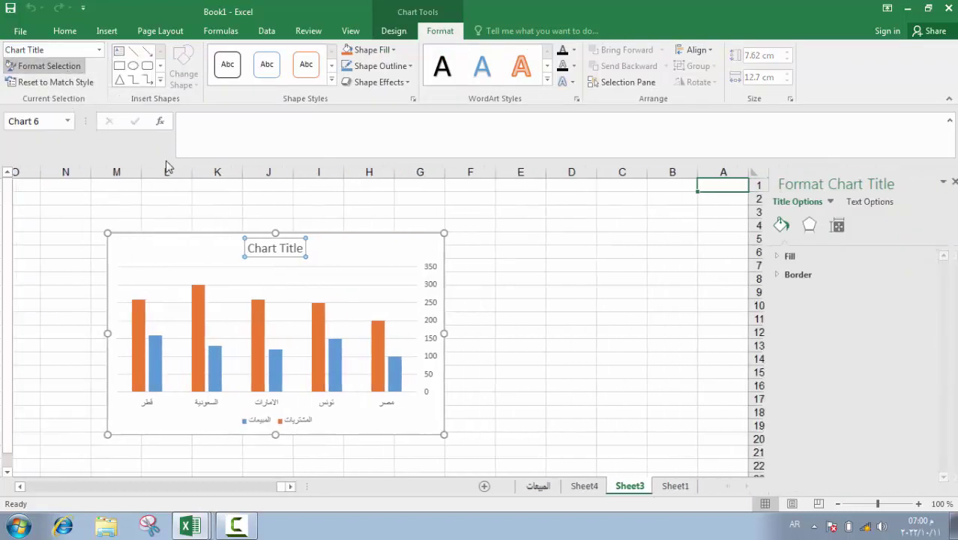
click(790, 256)
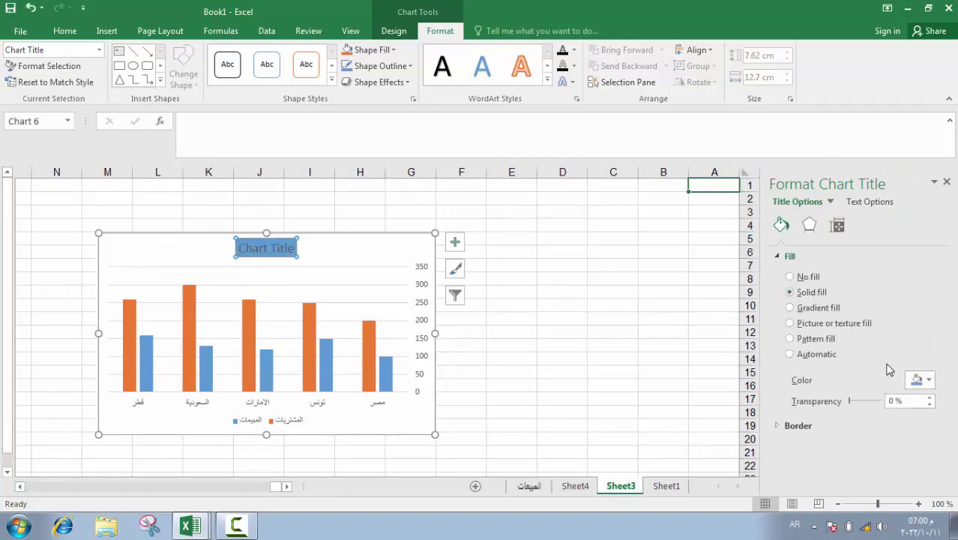
click(922, 380)
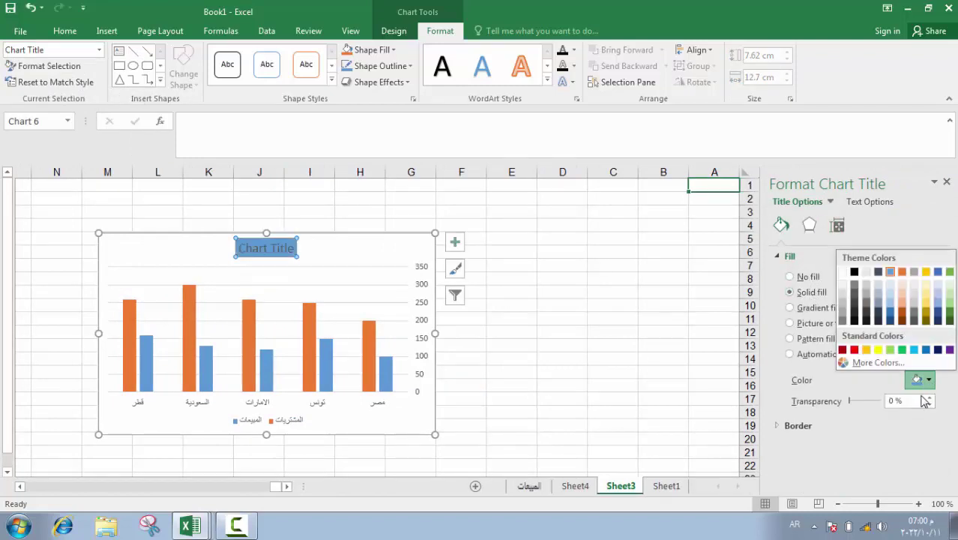
click(877, 349)
click(945, 182)
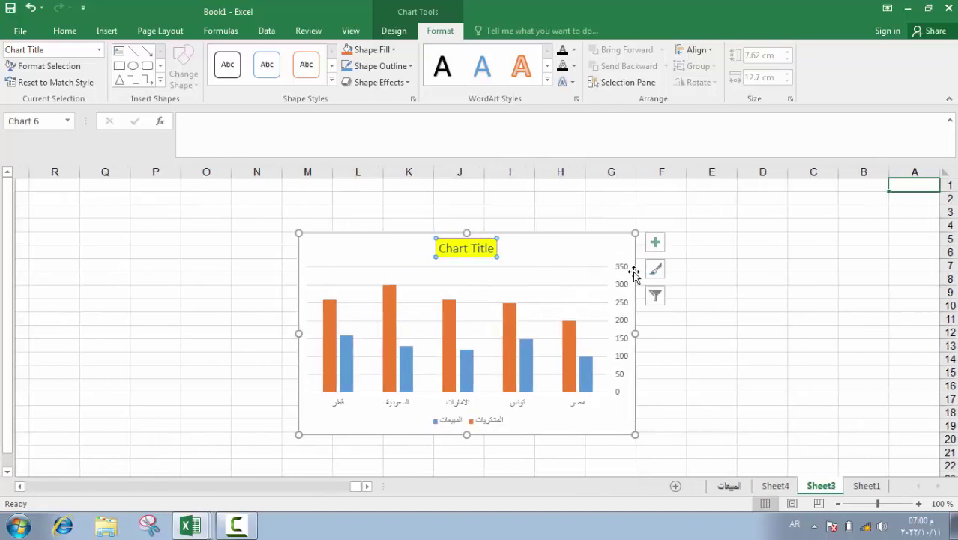
click(567, 241)
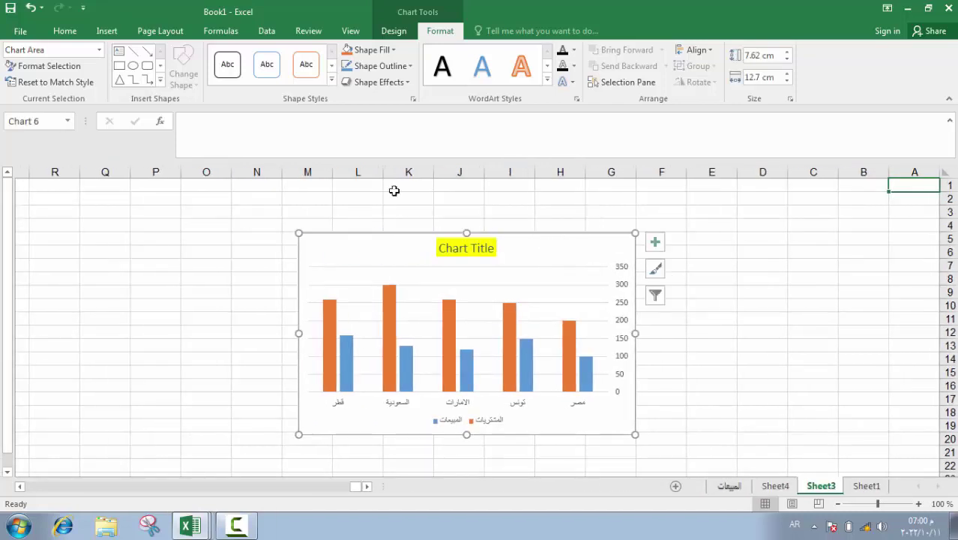
- Apply a gradient fill to the chart area
click(98, 49)
click(79, 70)
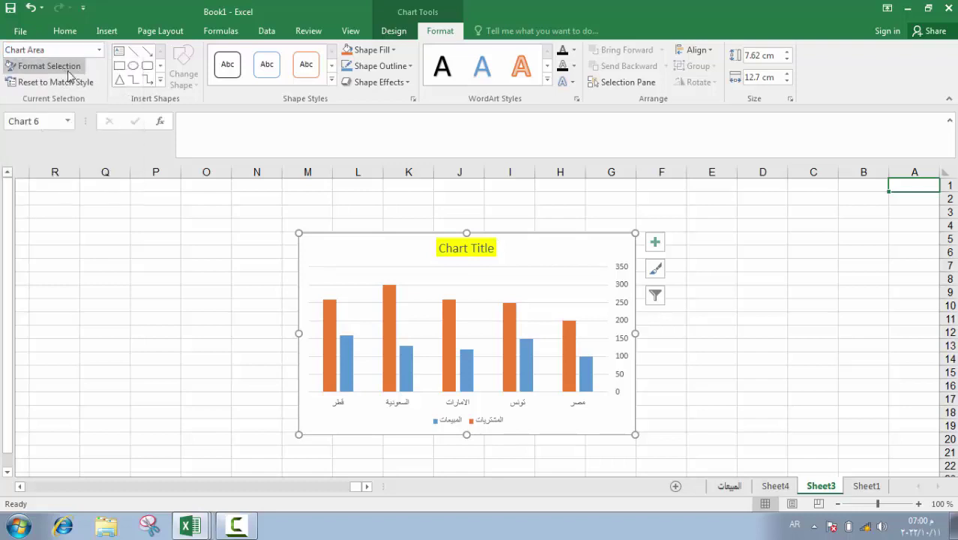
click(68, 73)
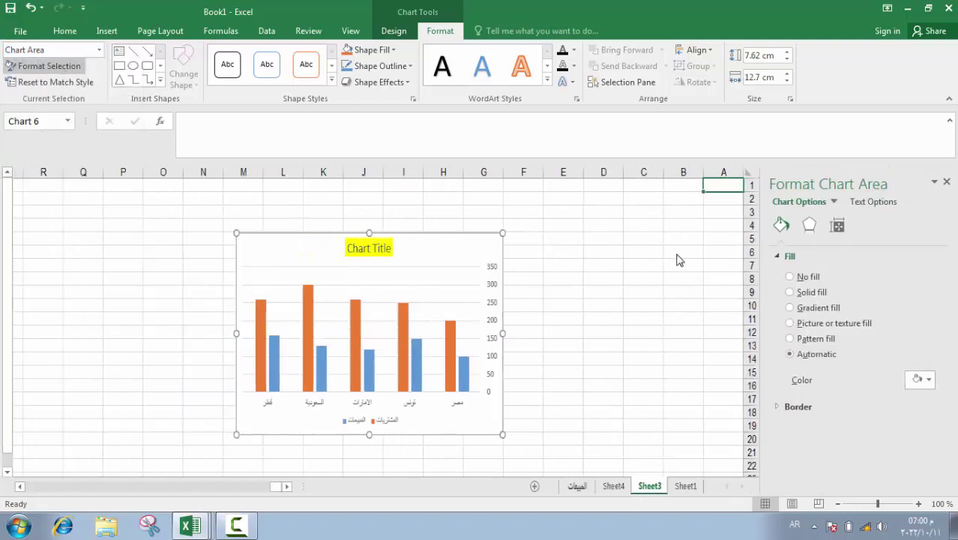
click(815, 309)
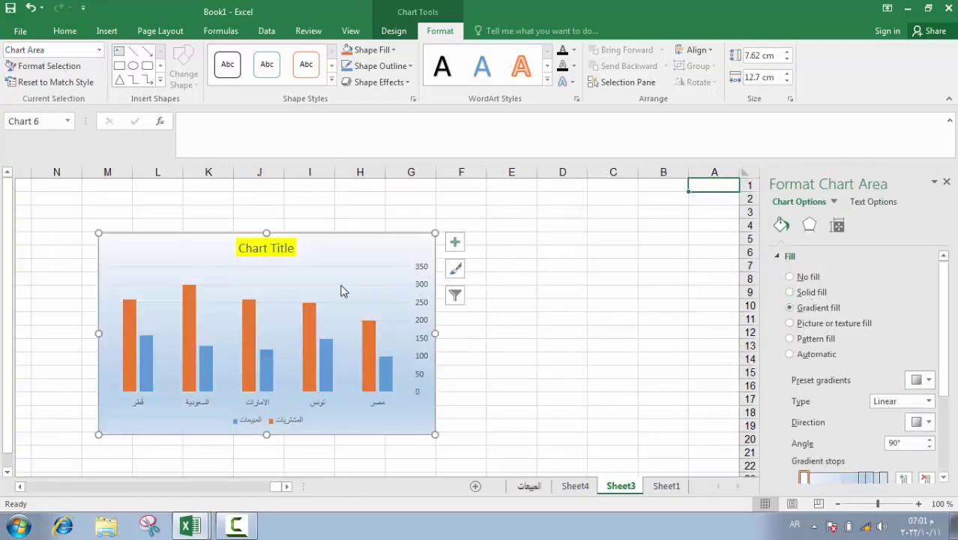
- Colour the 25% gradient stop yellow and the 50% stop blue
scroll(929, 379, down, 3)
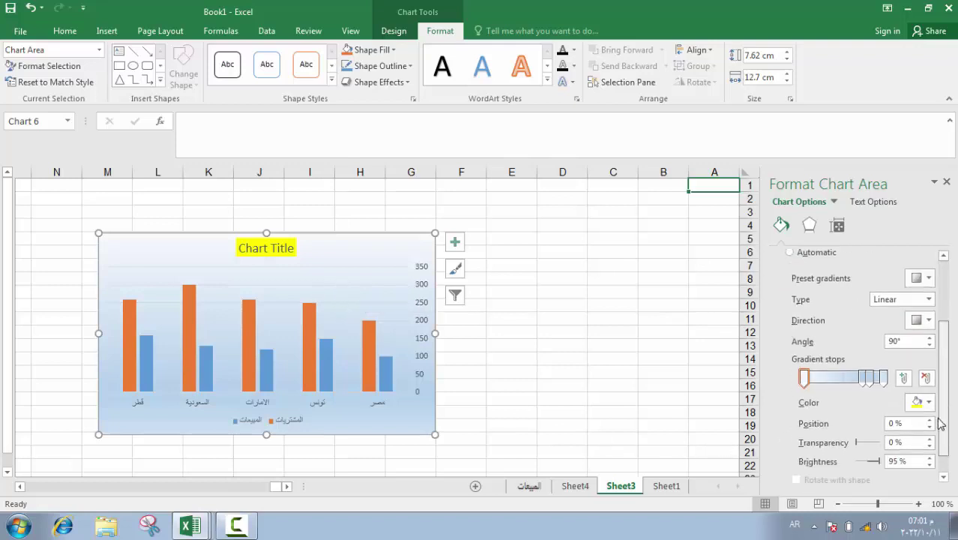
click(824, 375)
click(915, 398)
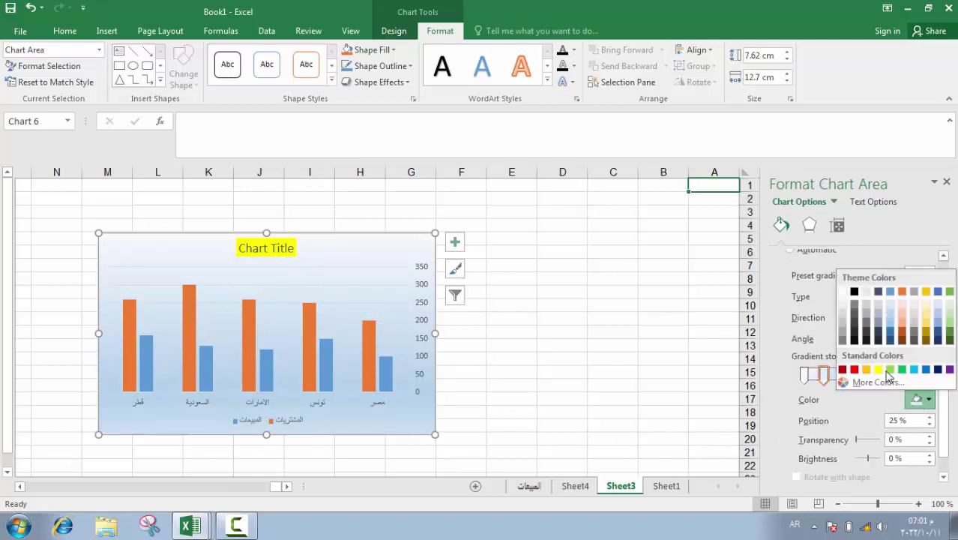
click(877, 370)
click(920, 399)
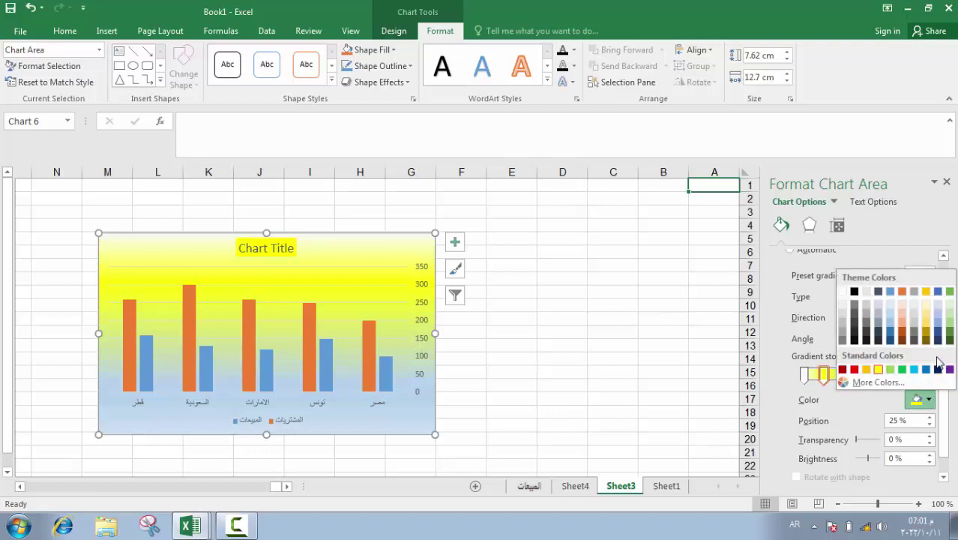
click(822, 374)
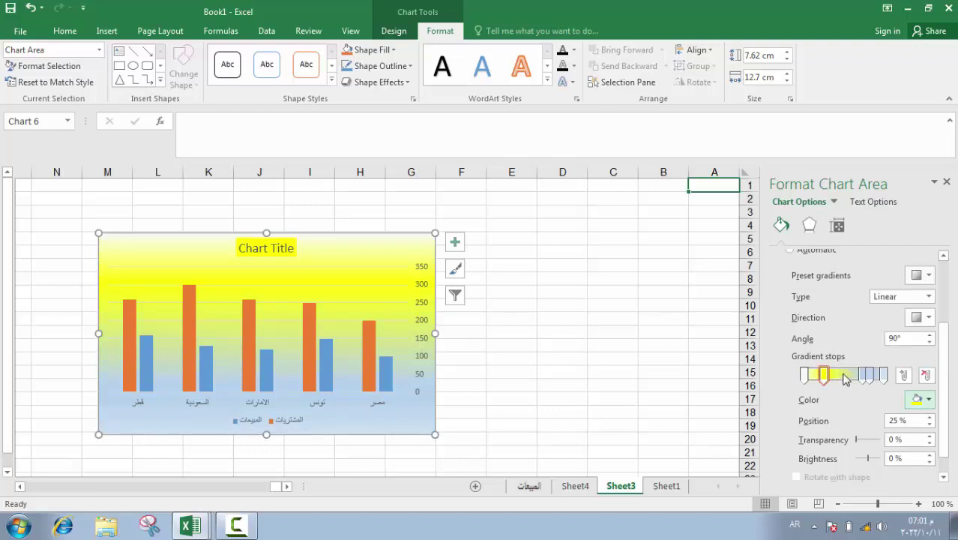
click(843, 375)
click(919, 399)
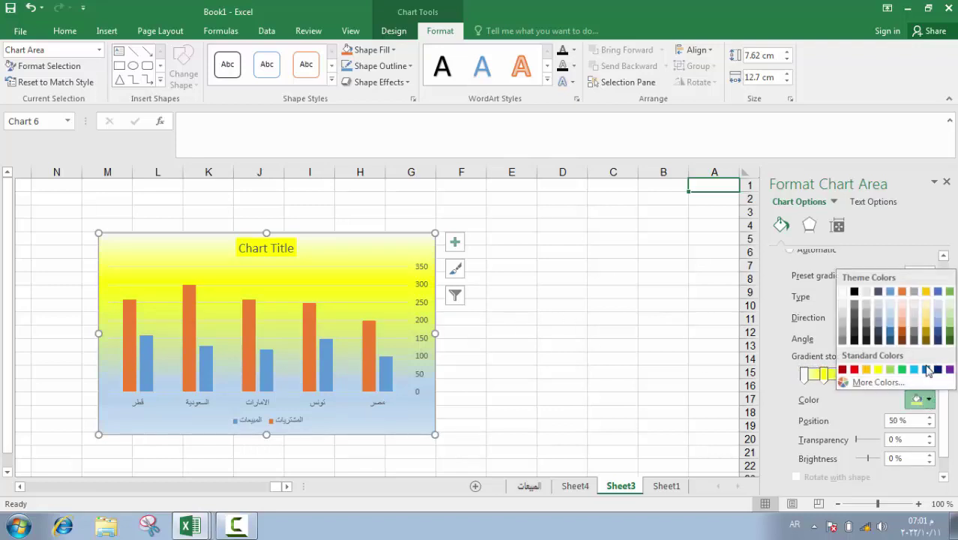
click(927, 369)
click(947, 182)
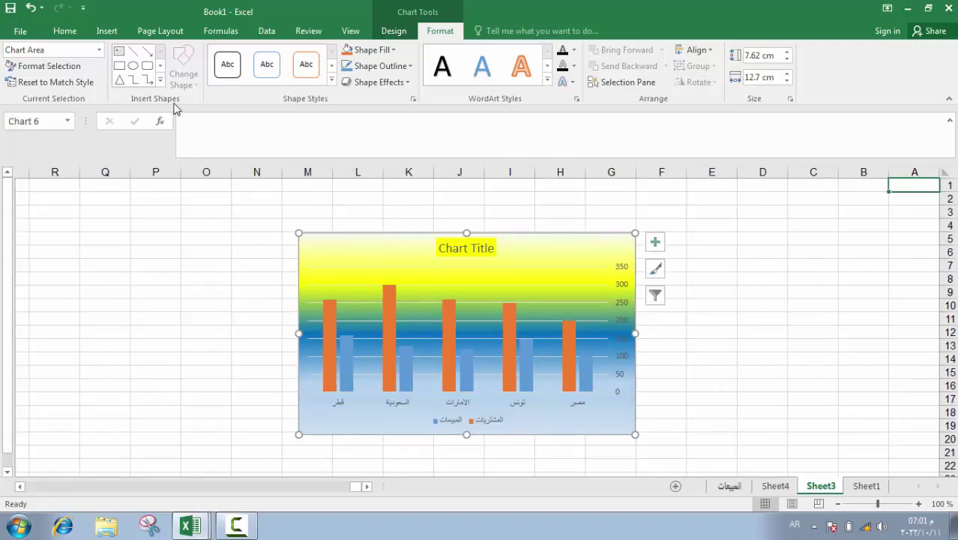
- Undo the blue and yellow stop colours, keeping the pale blue gradient
click(28, 7)
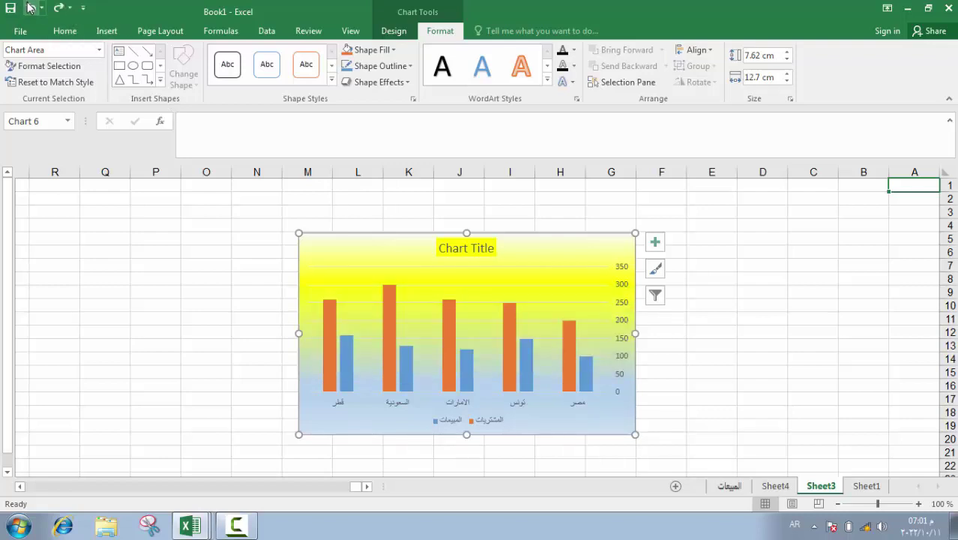
click(28, 8)
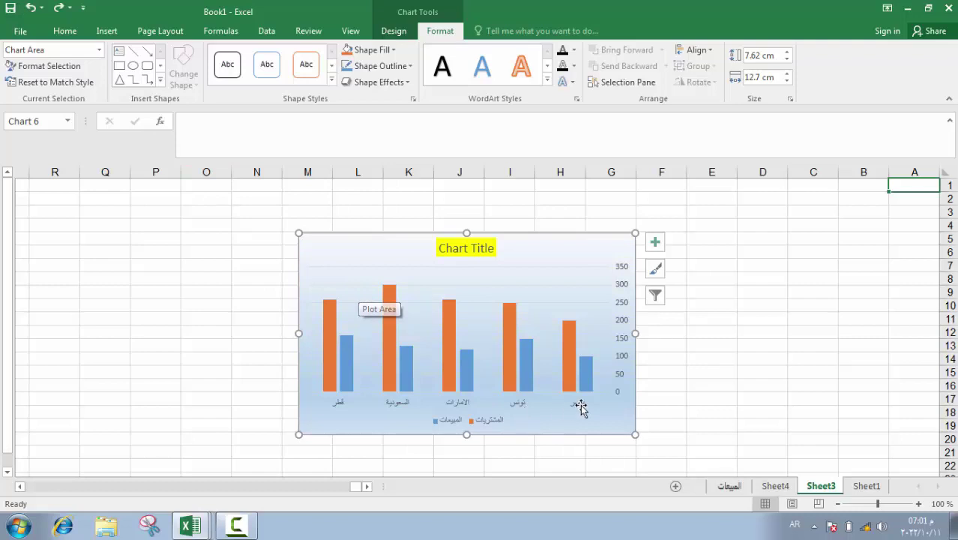
click(99, 50)
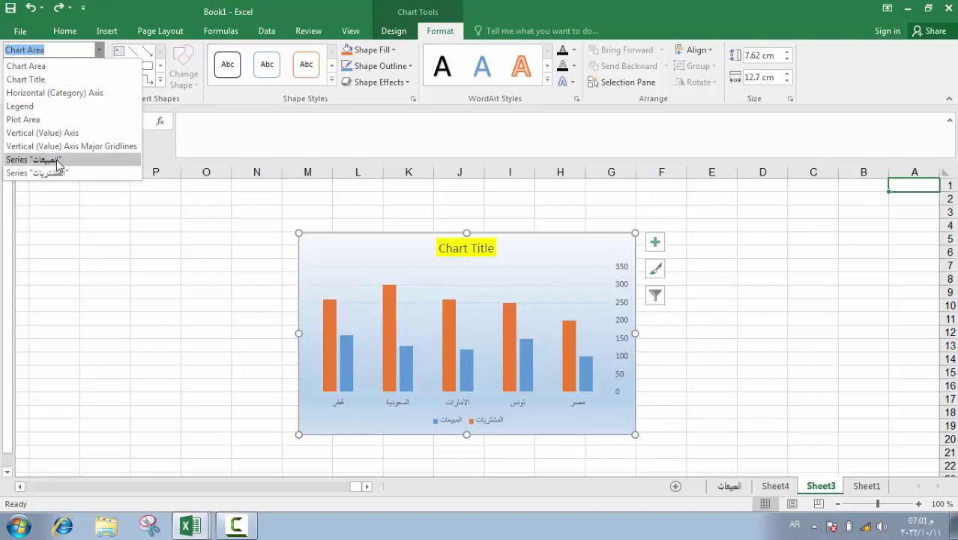
- Give the المبيعات series a solid red fill
click(34, 160)
click(45, 65)
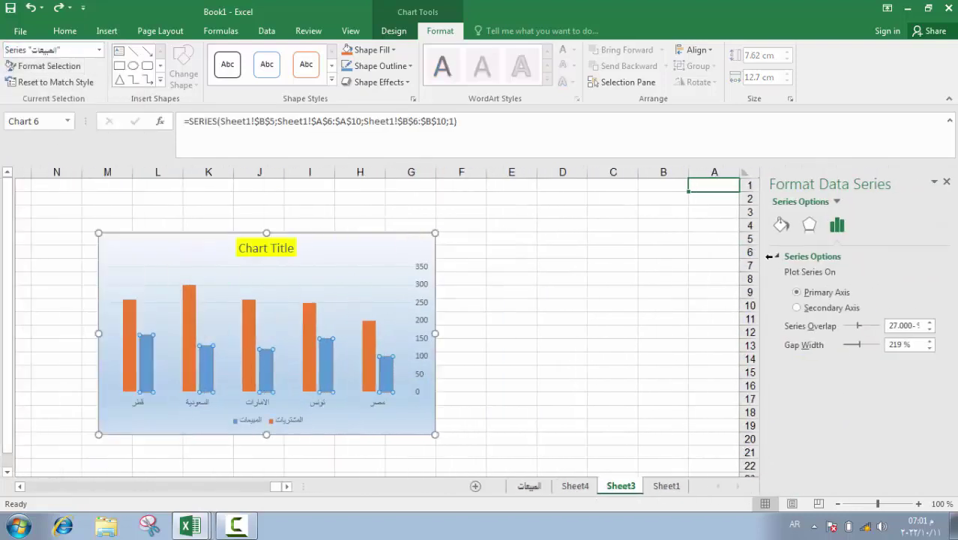
click(782, 227)
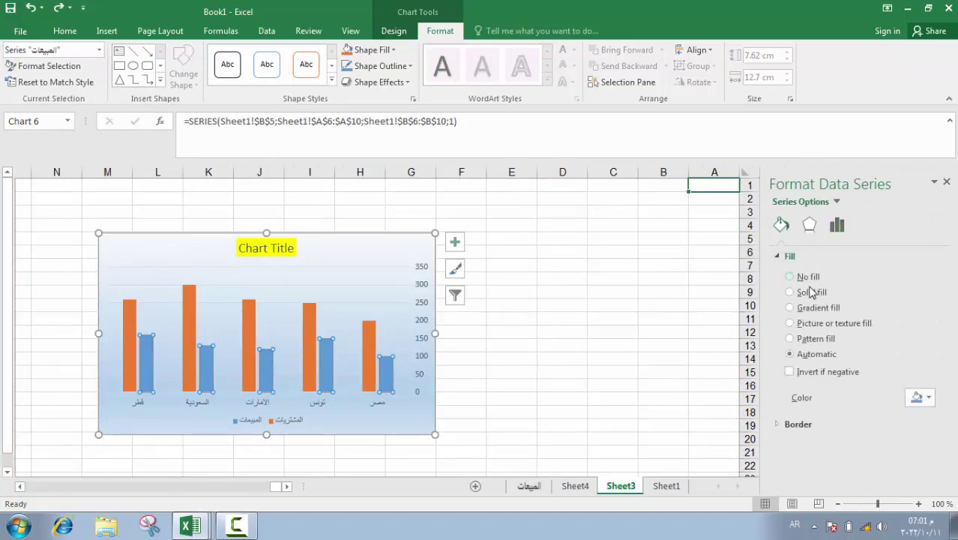
click(919, 397)
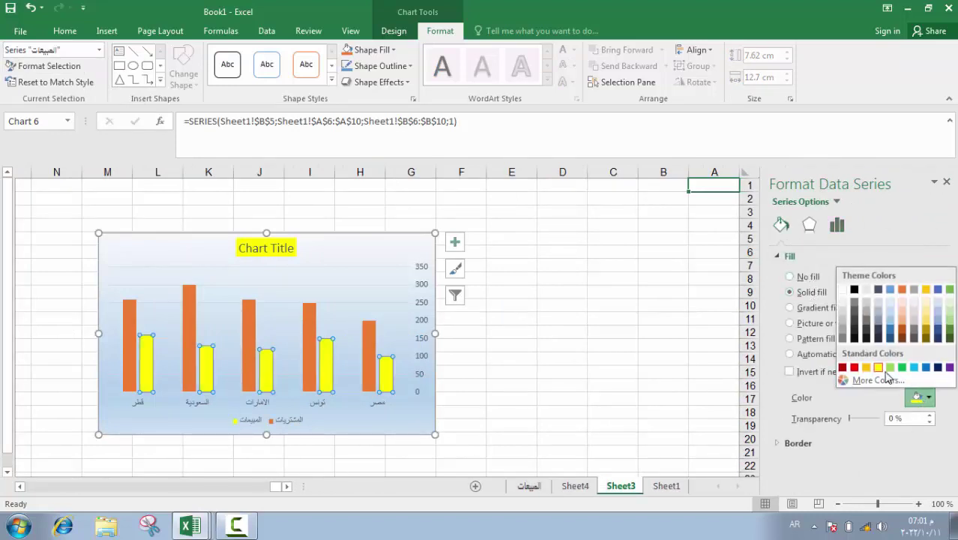
click(853, 367)
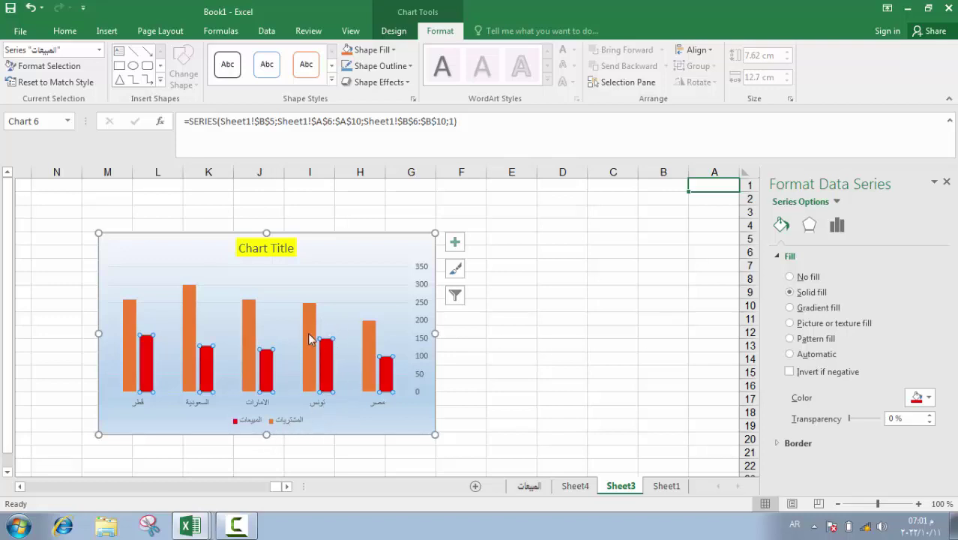
- Give the المشتريات series a solid light blue fill
click(100, 50)
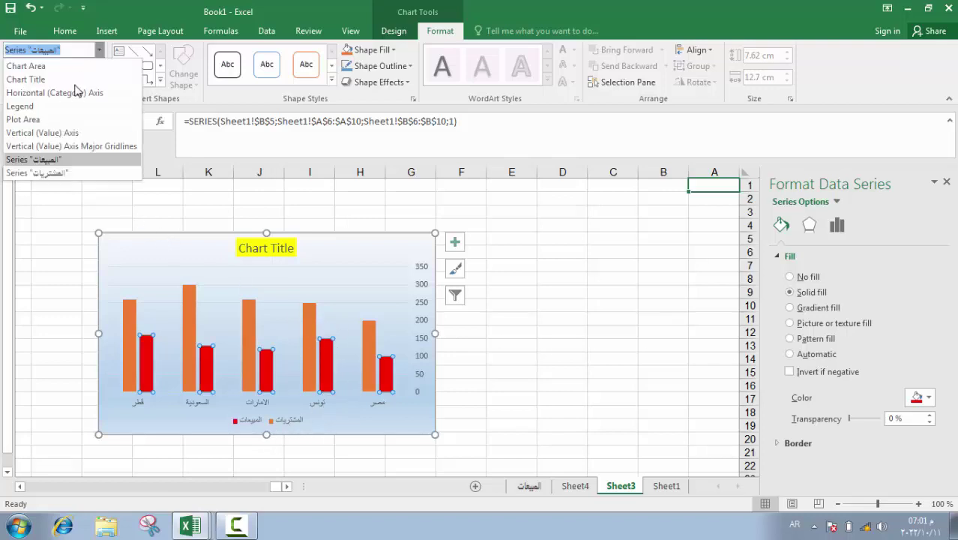
click(56, 170)
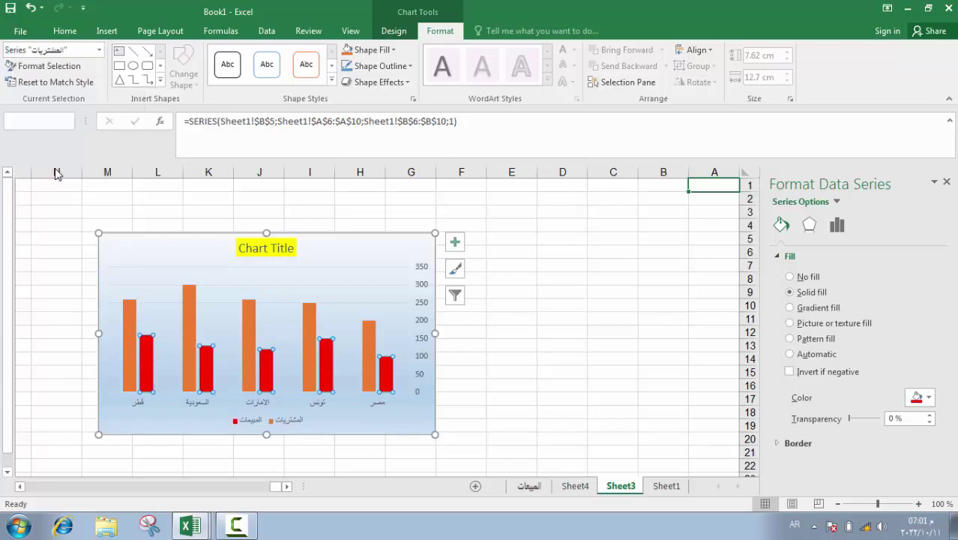
click(796, 292)
click(928, 398)
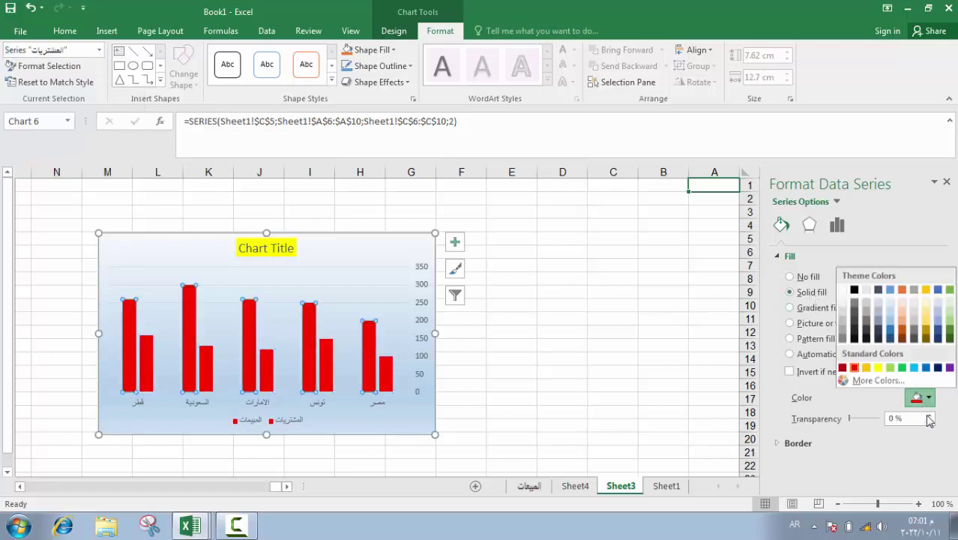
click(914, 367)
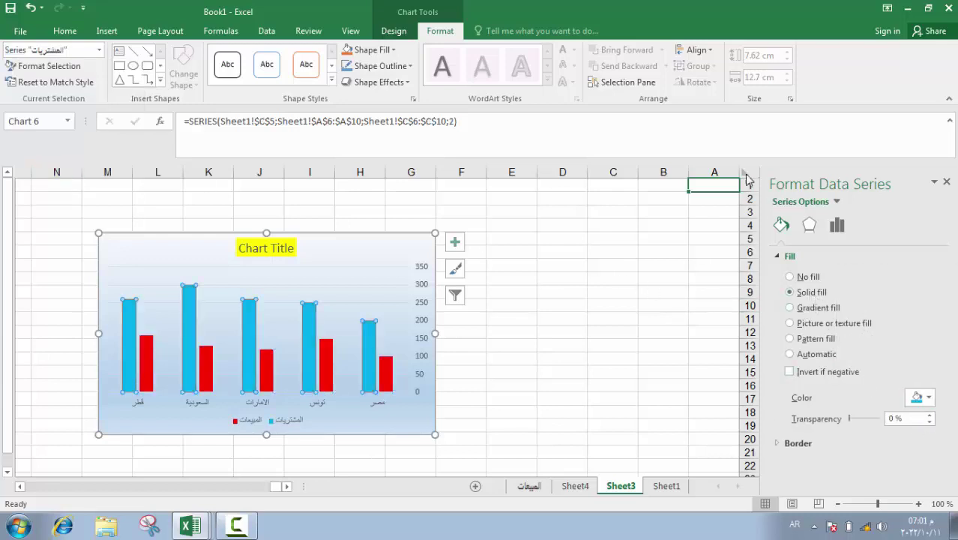
click(946, 181)
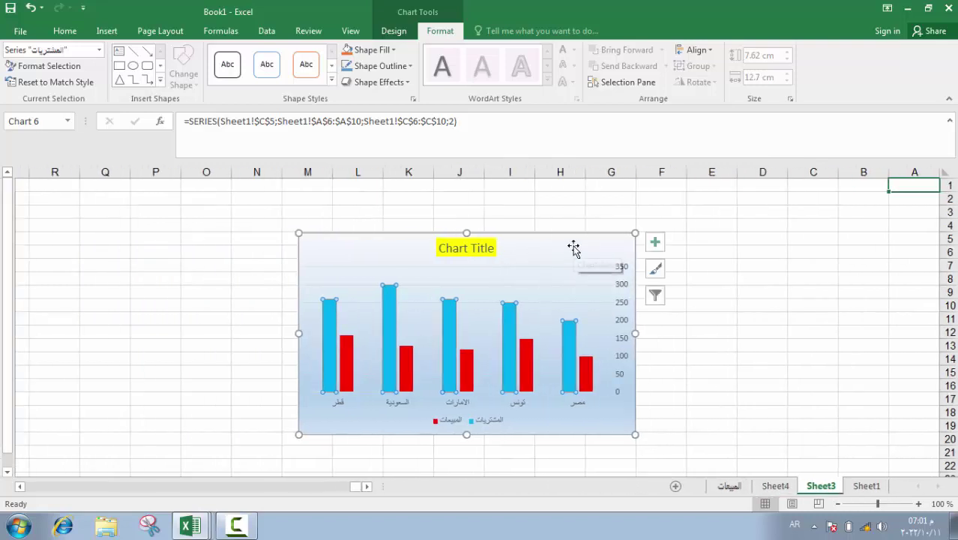
- On Sheet1, delete column B containing the sales figures
click(789, 238)
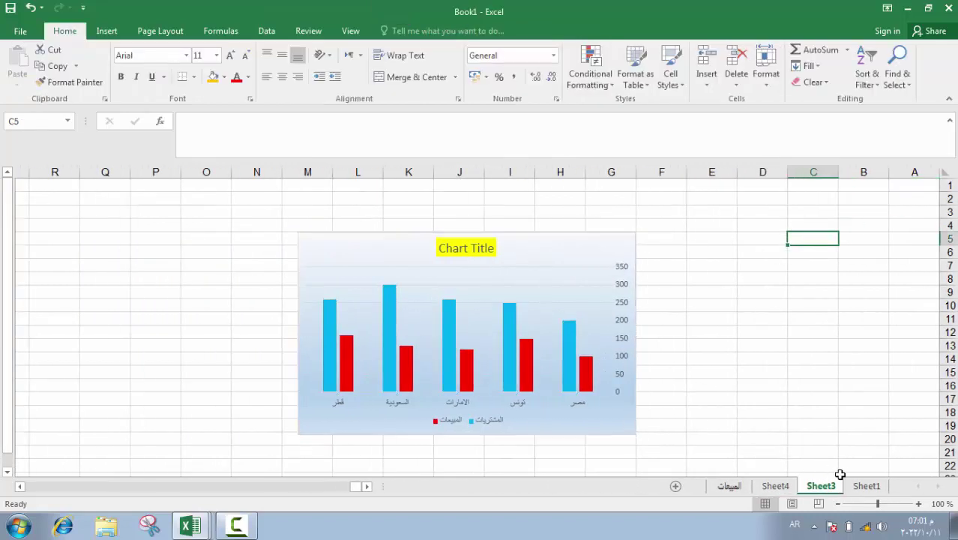
click(866, 486)
click(862, 171)
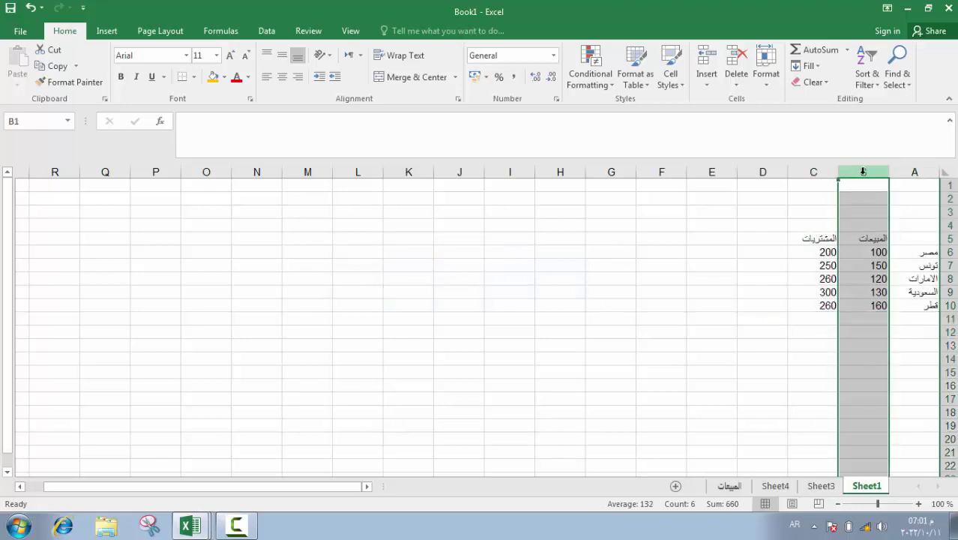
right_click(863, 172)
click(813, 287)
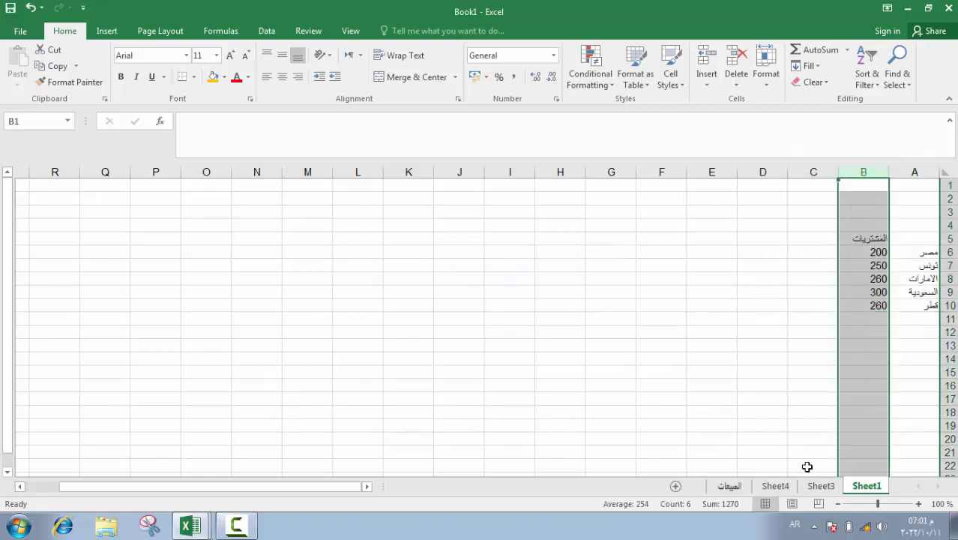
- Back on Sheet3, dismiss the reference warning and select the purchases series
click(817, 485)
click(487, 303)
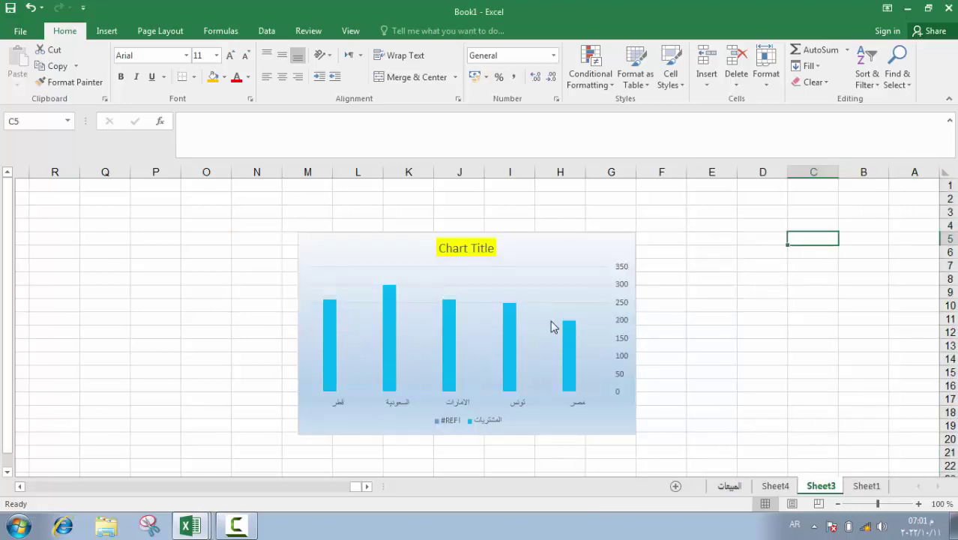
click(177, 274)
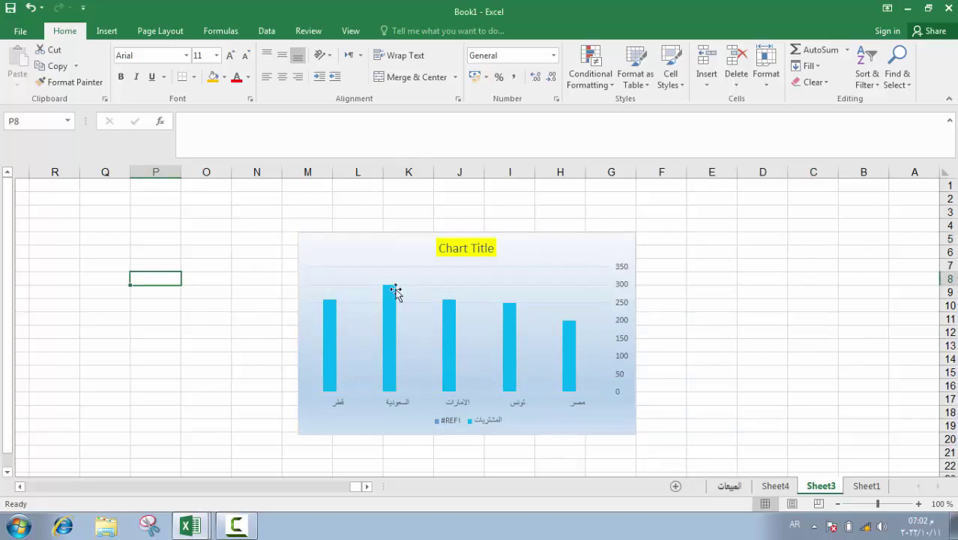
click(450, 341)
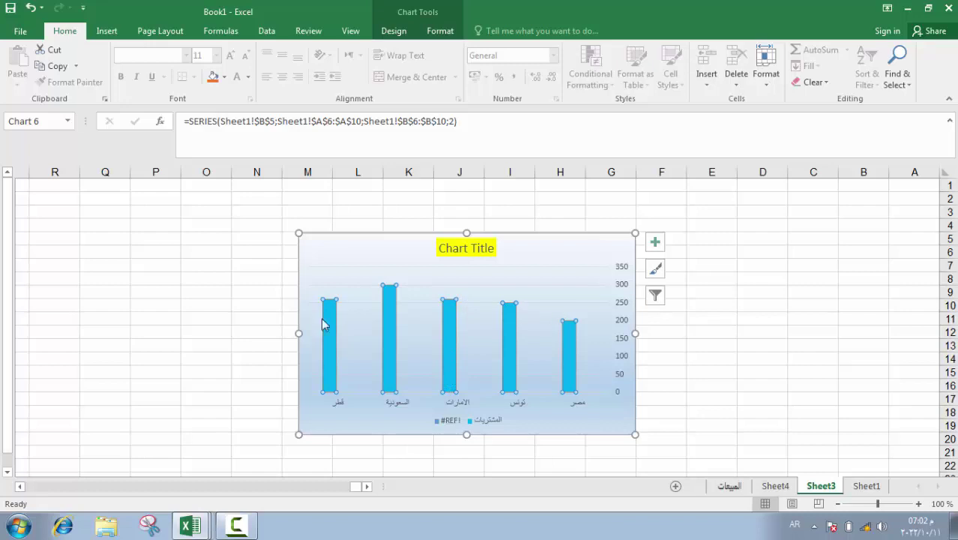
- Colour the الامارات bar red with Shape Fill
click(452, 328)
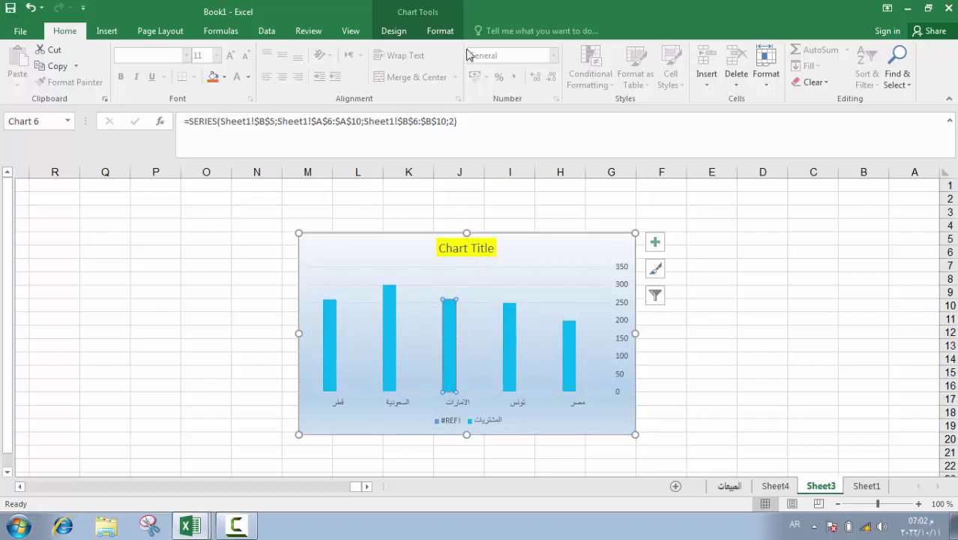
click(440, 30)
click(371, 49)
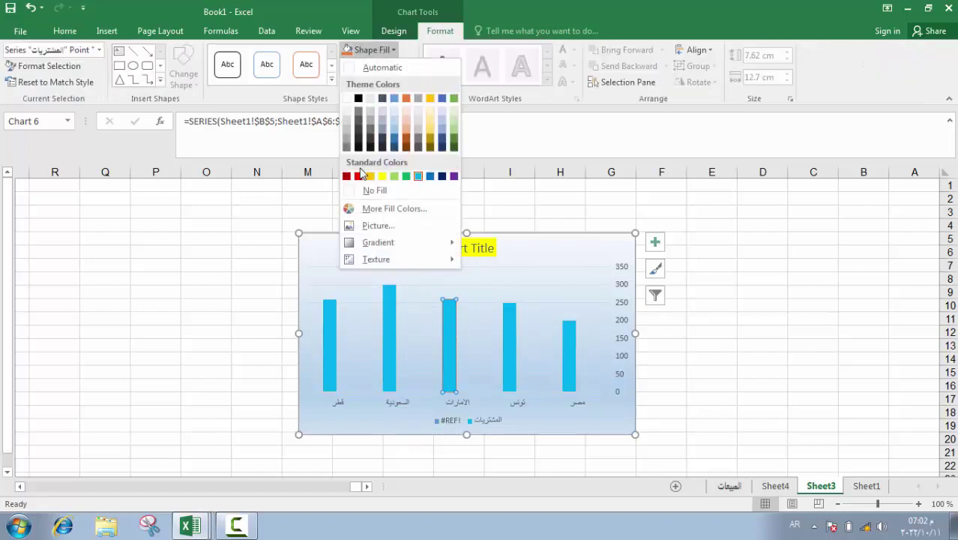
click(359, 175)
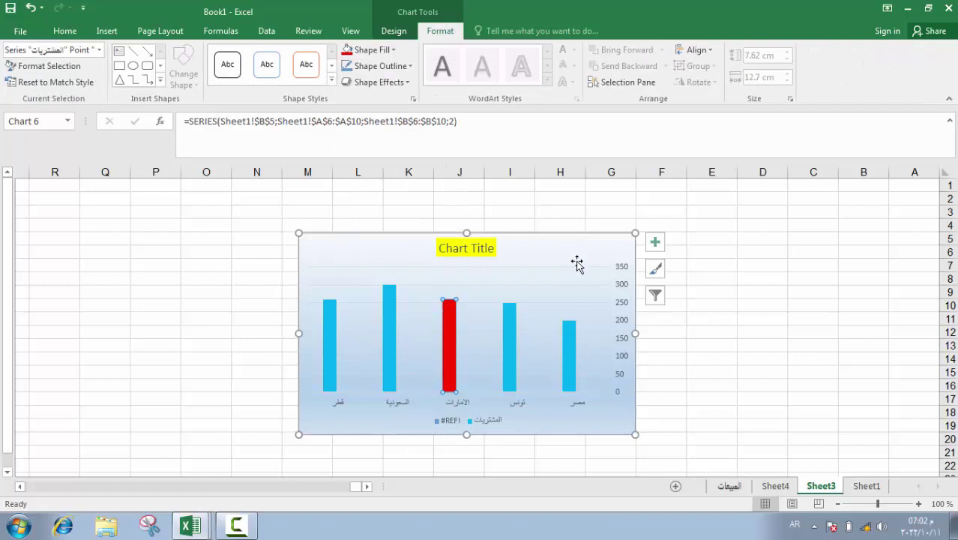
- Colour the مصر bar yellow with Shape Fill
click(568, 346)
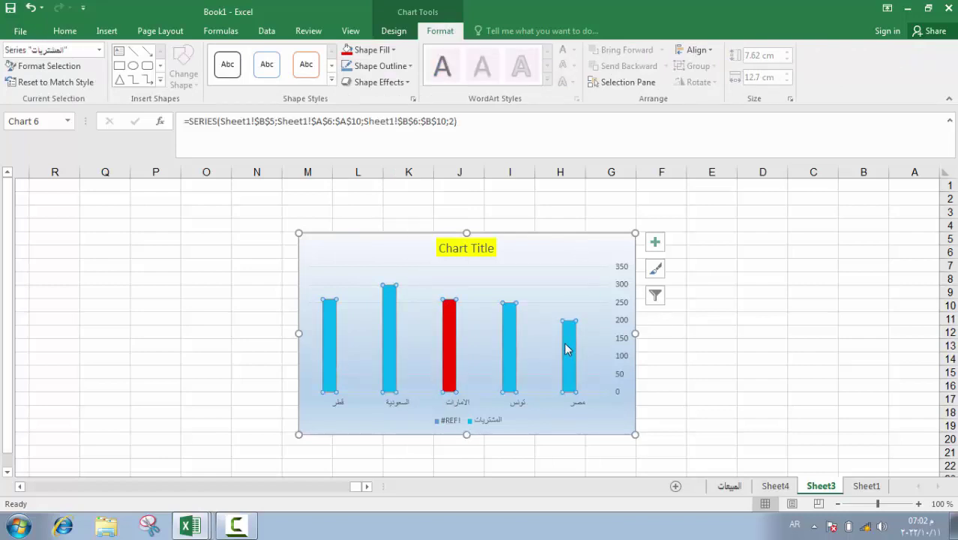
click(566, 348)
click(382, 49)
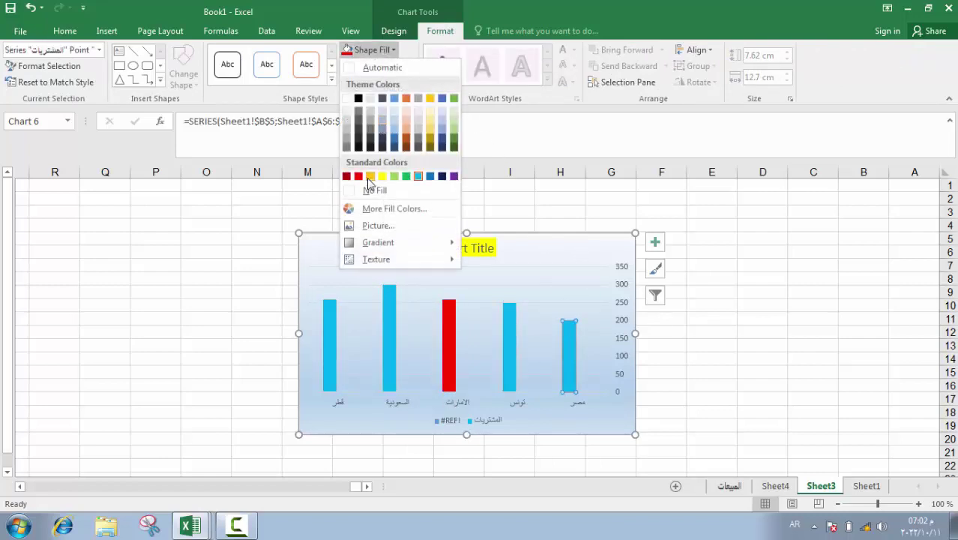
click(381, 177)
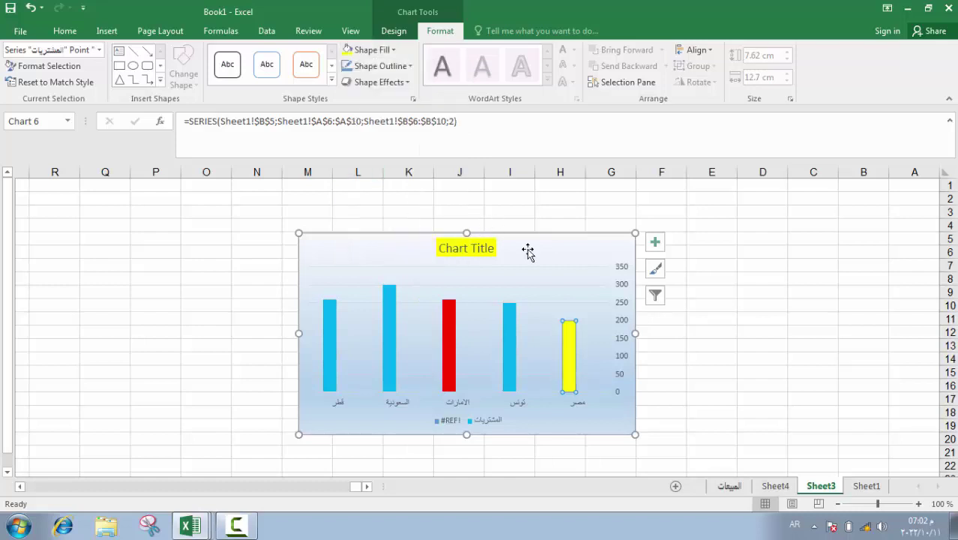
click(512, 220)
- Change the chart type to a line chart and dismiss the reference warning
click(393, 31)
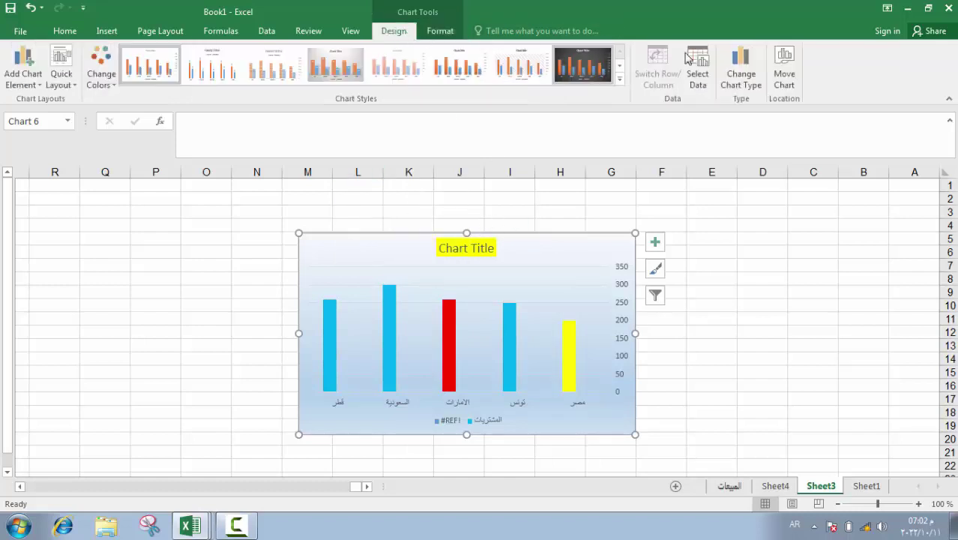
click(740, 73)
click(250, 199)
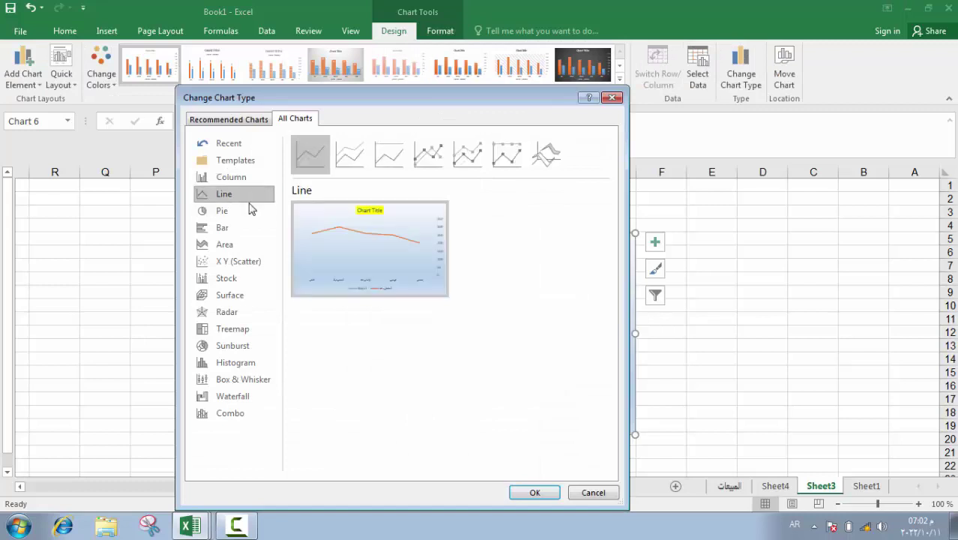
click(534, 491)
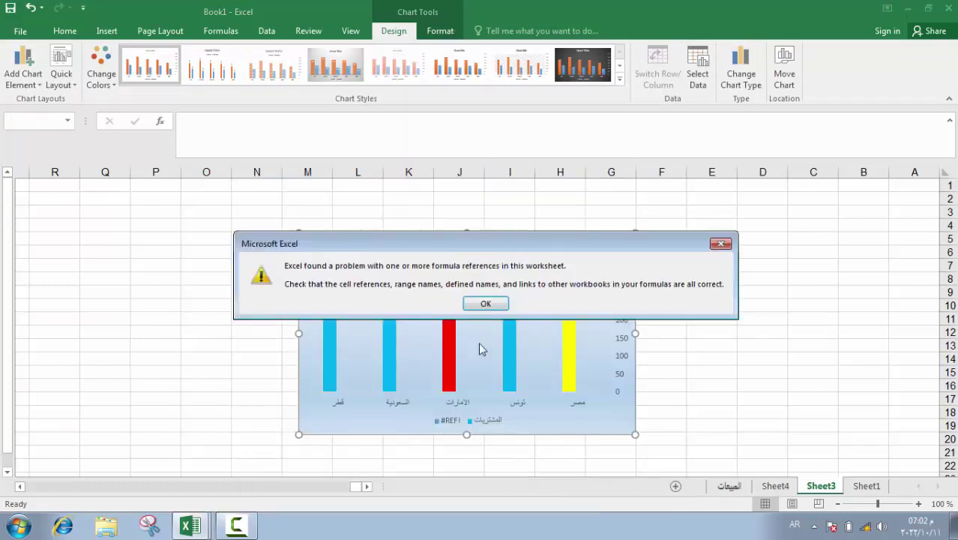
click(485, 303)
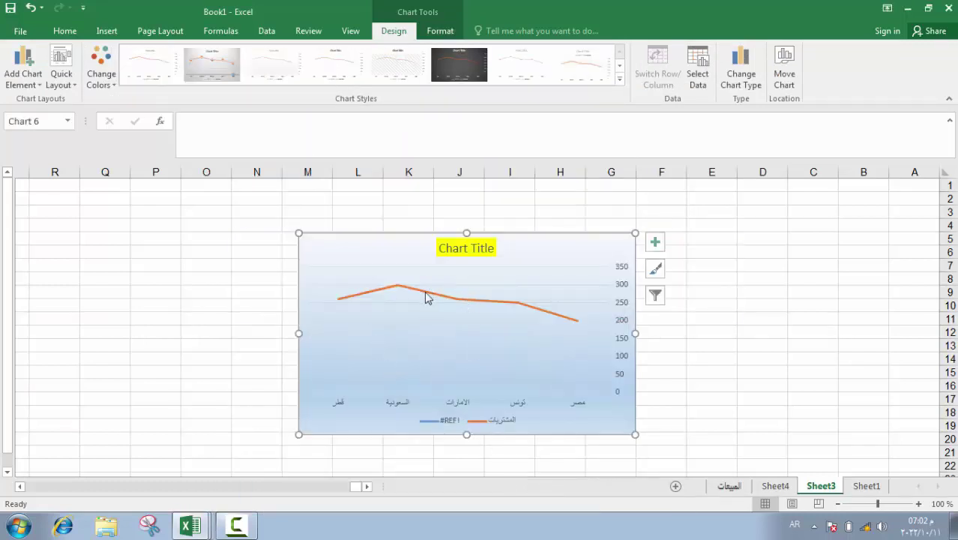
- Recolour the line red, then yellow, and delete the chart
click(425, 298)
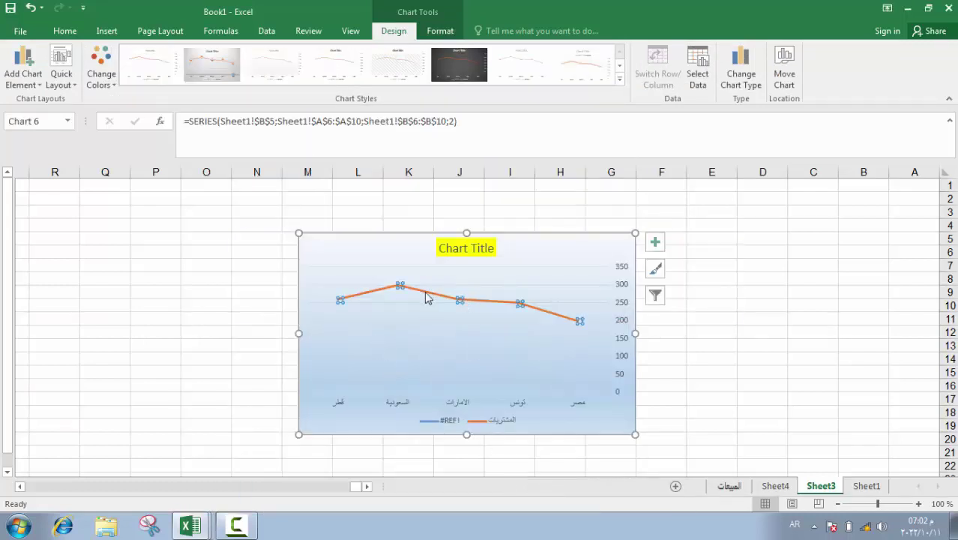
click(440, 31)
click(399, 68)
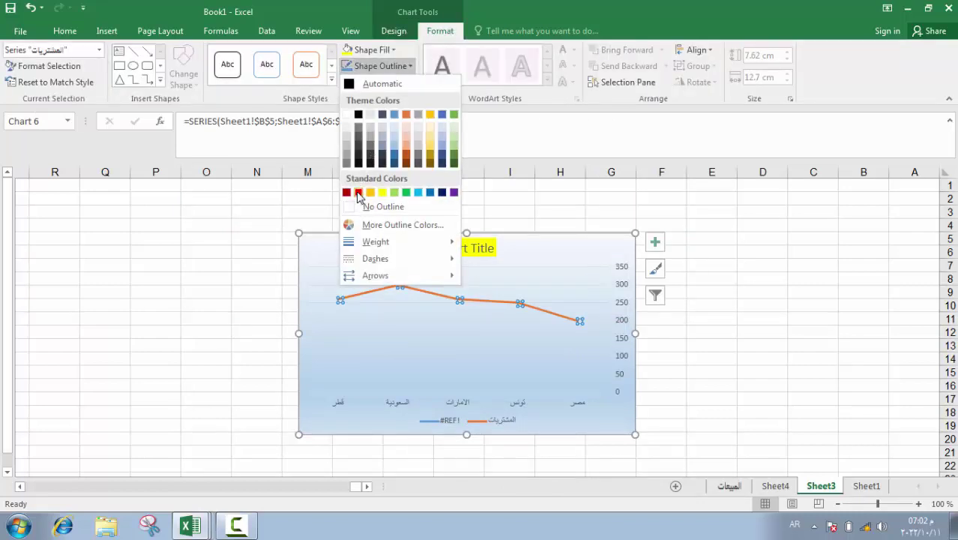
click(359, 197)
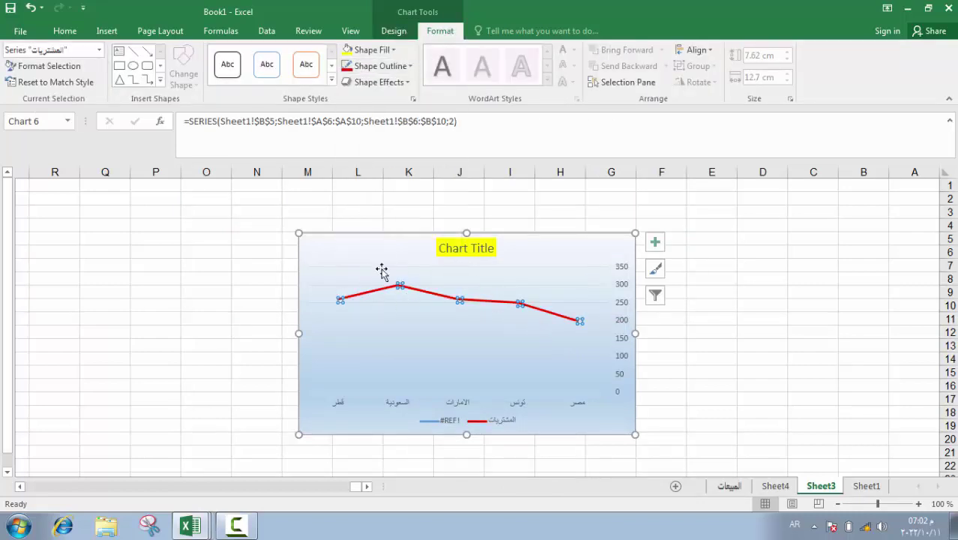
click(380, 66)
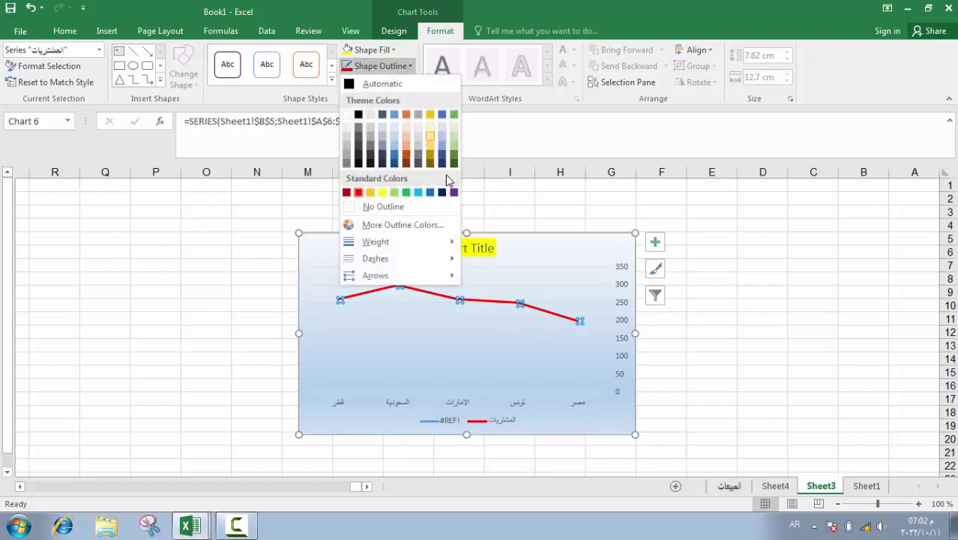
click(382, 193)
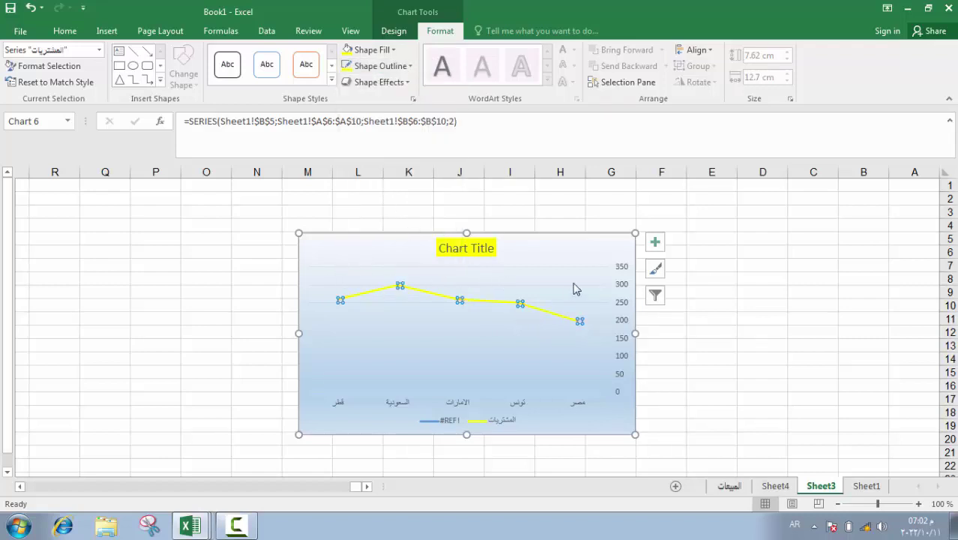
click(542, 247)
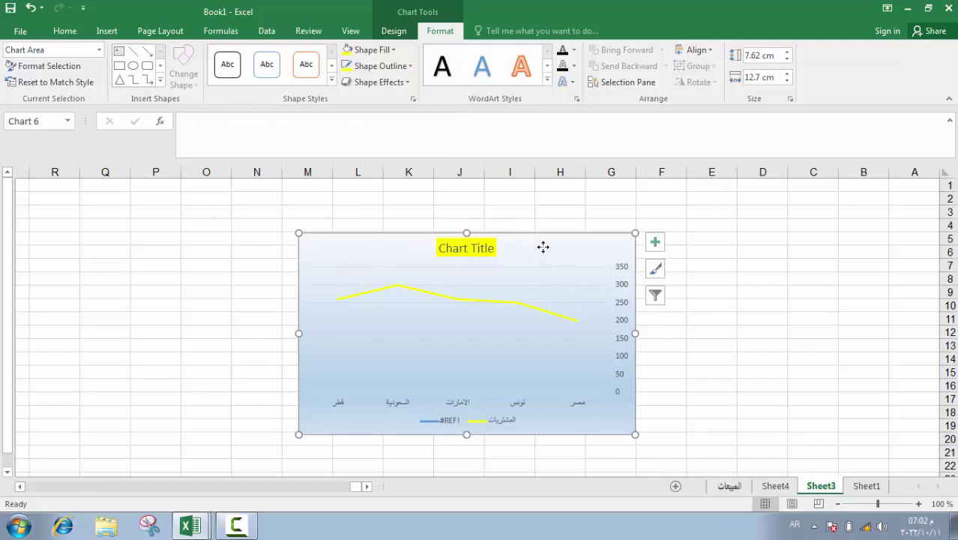
key(Delete)
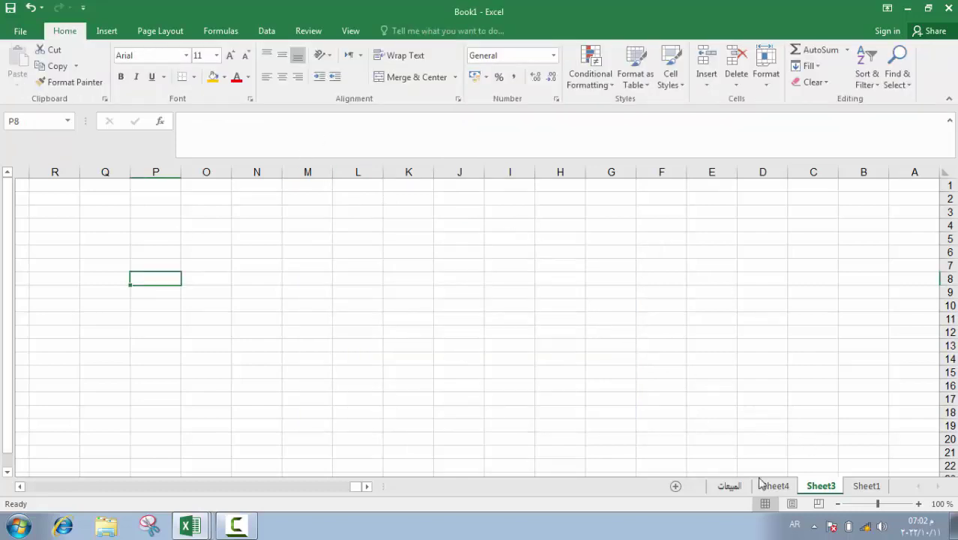
- On the المبيعات sheet, delete columns G and H holding the numbers 1 to 41
click(729, 486)
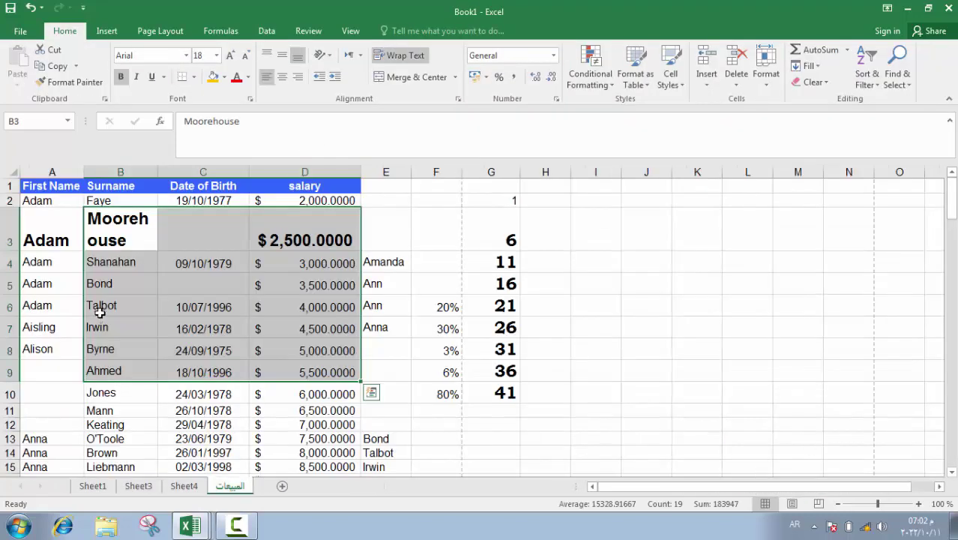
click(432, 260)
drag(494, 171, 551, 168)
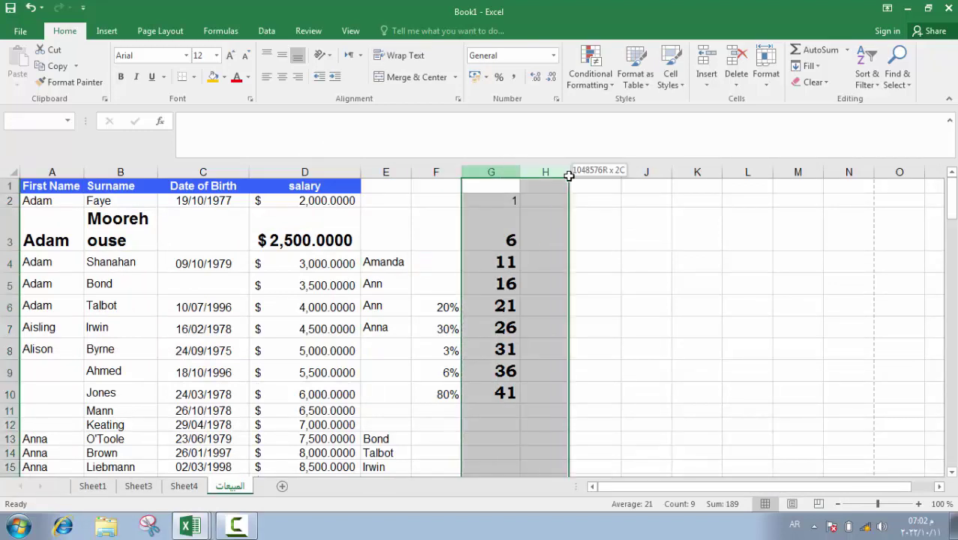
right_click(551, 167)
click(583, 280)
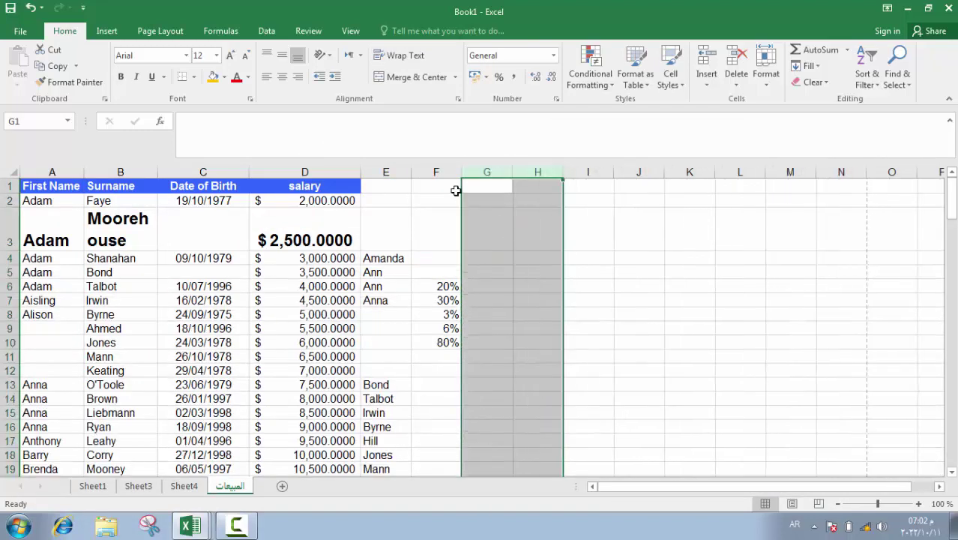
click(171, 31)
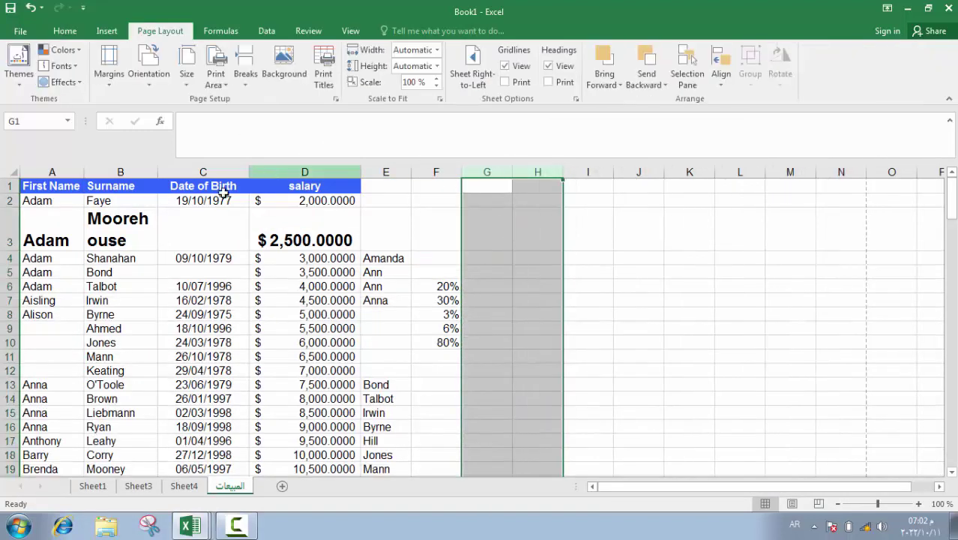
- In Page Setup, fit the sheet to 1 page wide by 1 tall on A4 paper
click(336, 98)
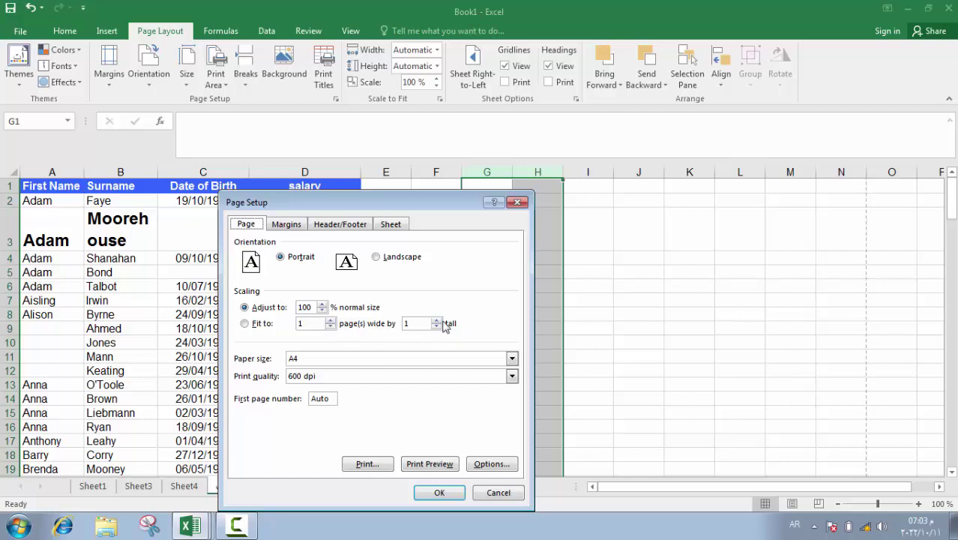
drag(406, 209, 411, 166)
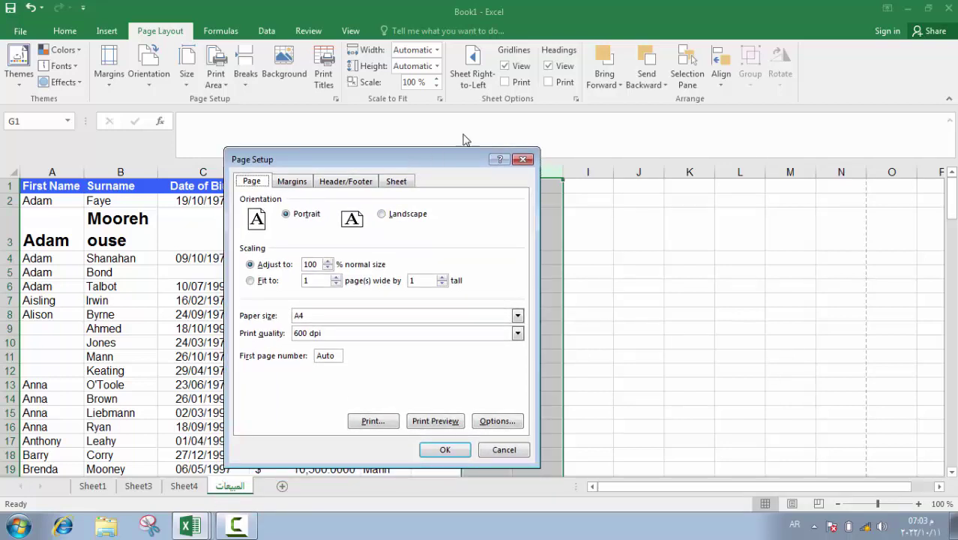
click(266, 280)
click(321, 315)
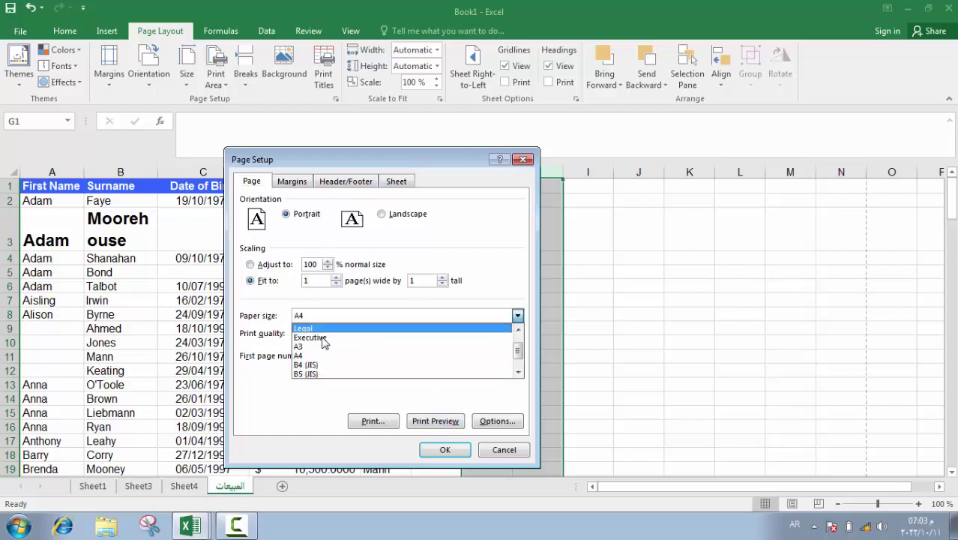
click(290, 309)
click(292, 182)
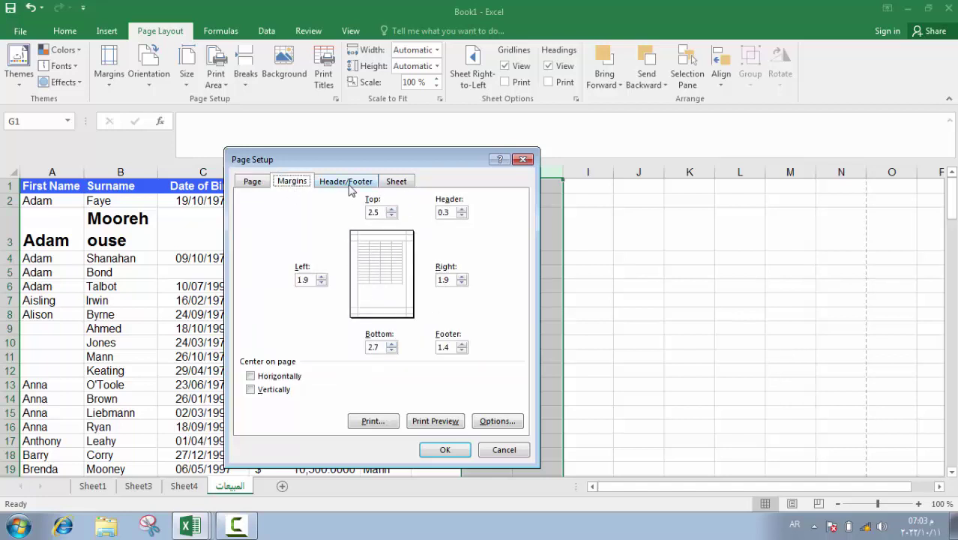
- Create a custom header with page number, date and file name
click(347, 184)
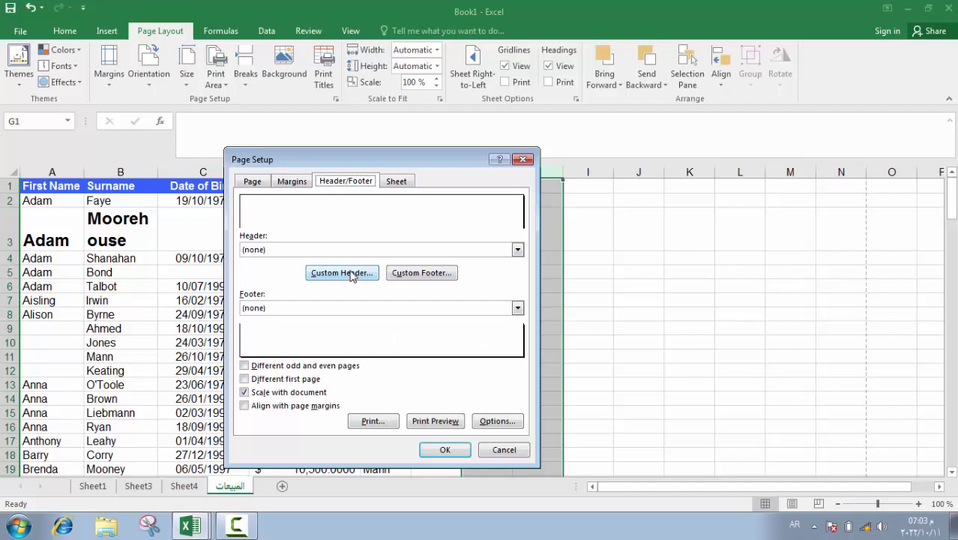
click(350, 274)
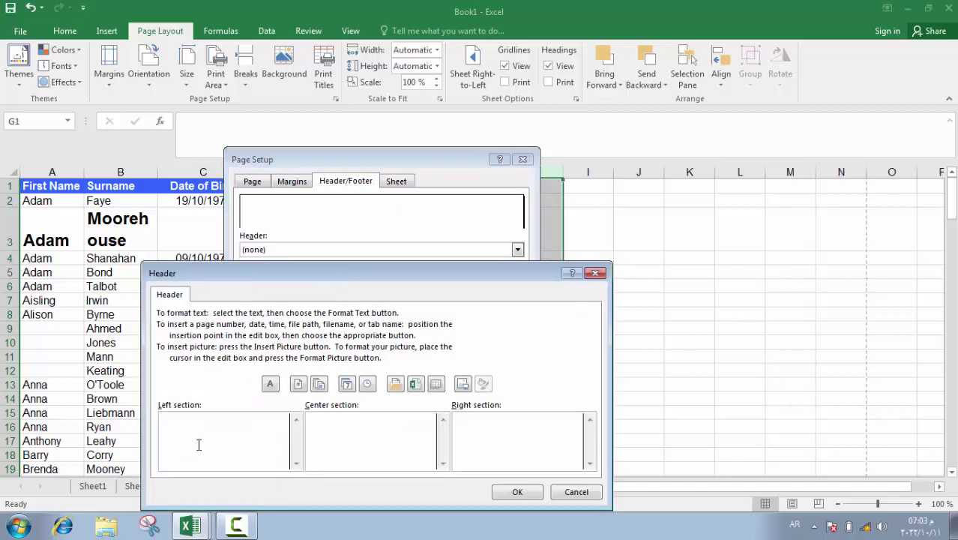
click(369, 431)
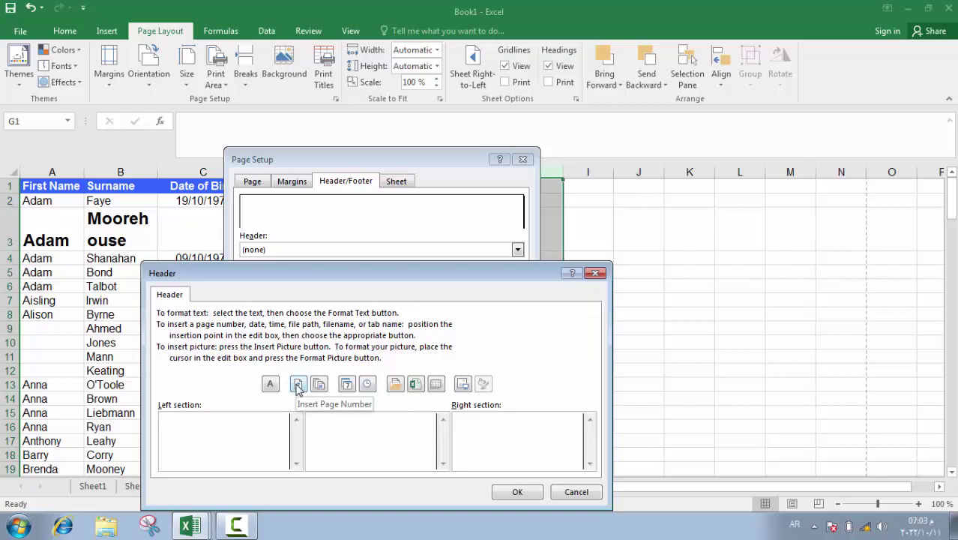
click(298, 384)
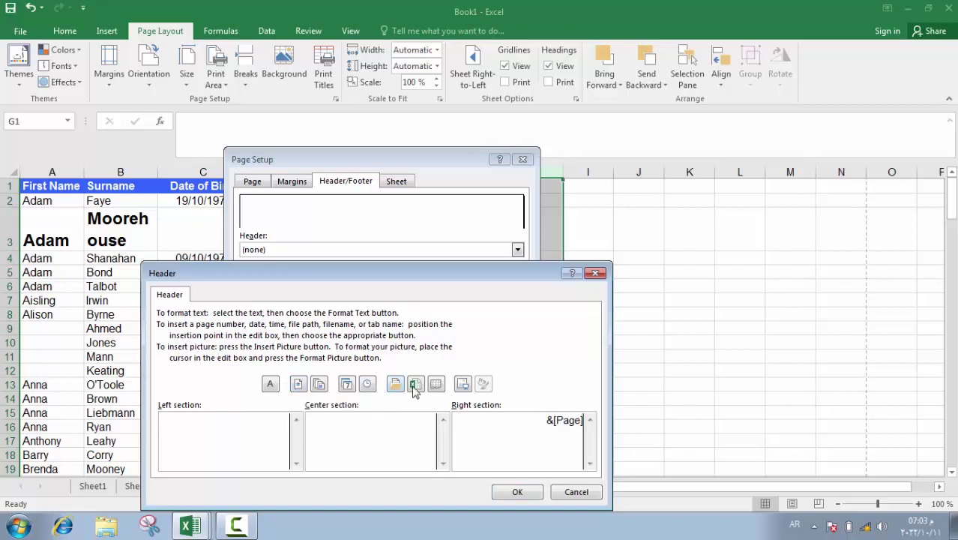
click(346, 384)
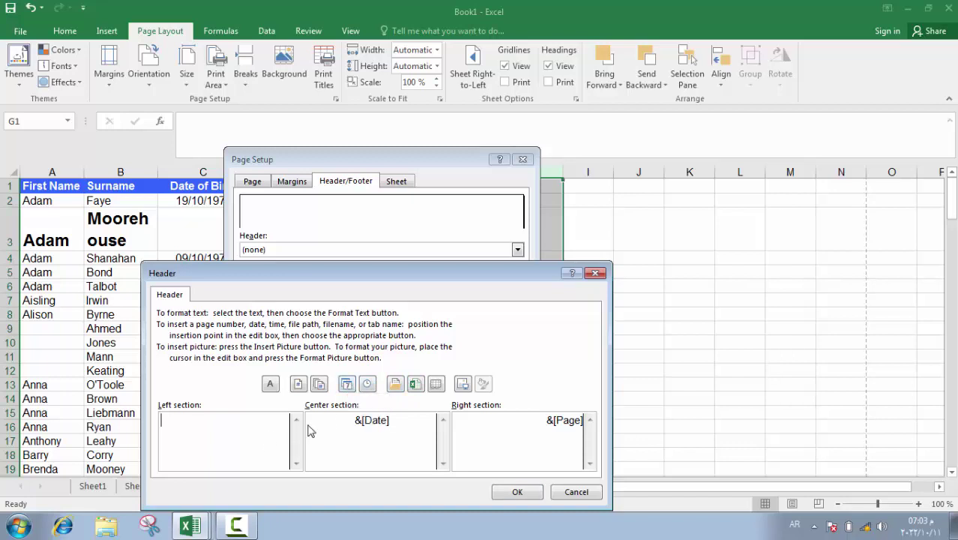
click(414, 384)
click(515, 491)
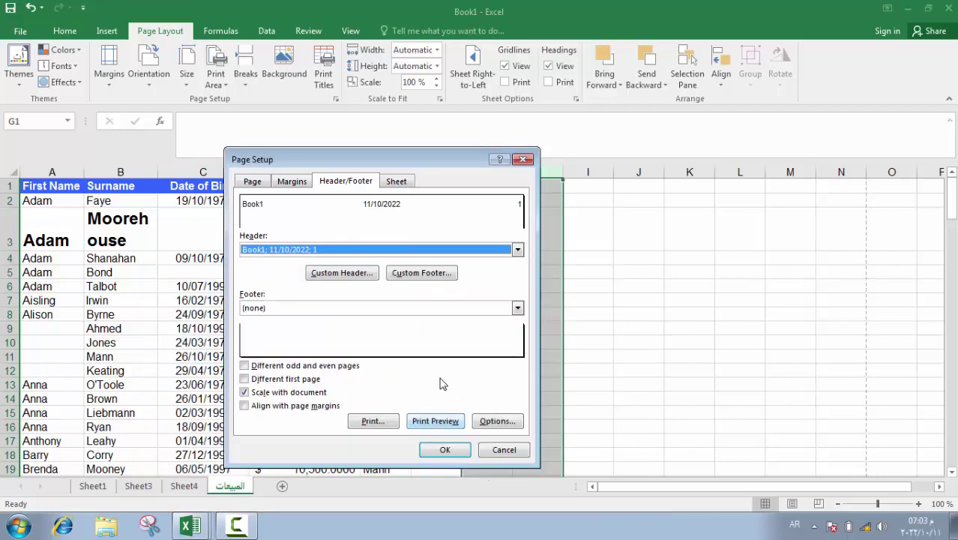
- Create a custom footer showing the sheet name
click(436, 273)
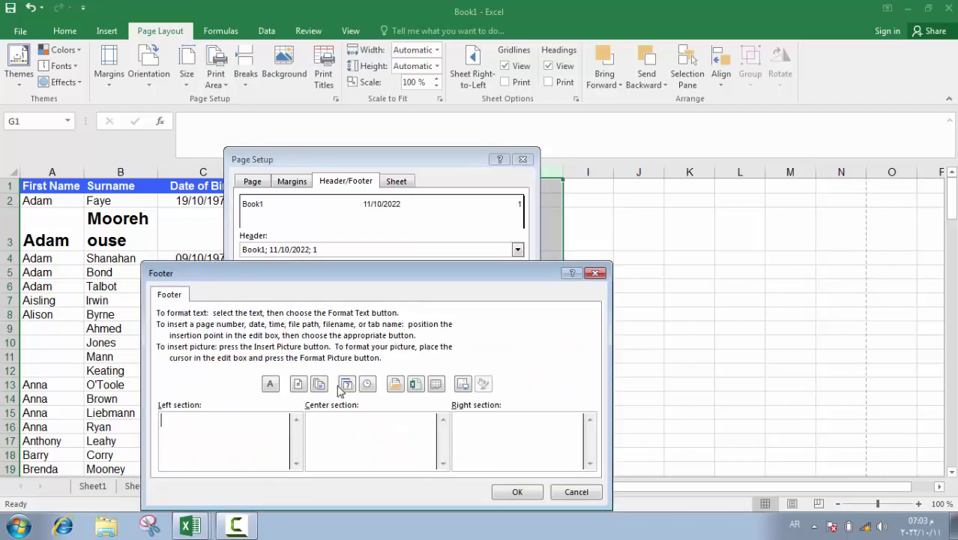
click(438, 384)
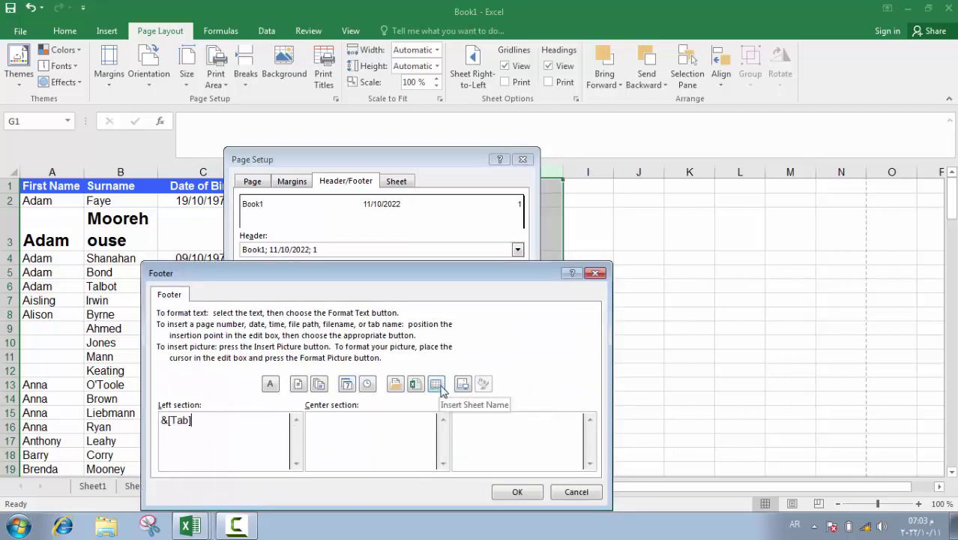
click(517, 492)
click(397, 183)
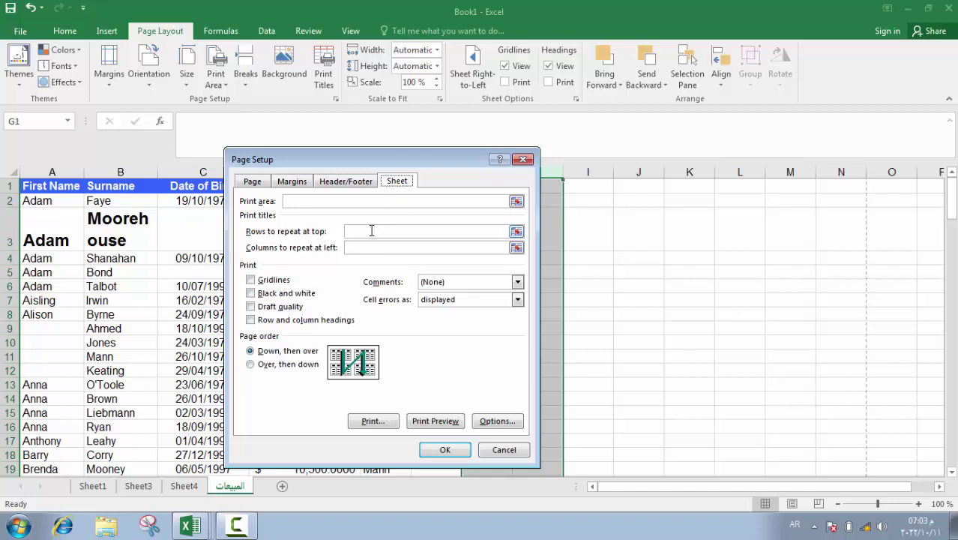
- Set Rows to repeat at top to $1:$1 and apply the page setup
click(371, 230)
click(10, 186)
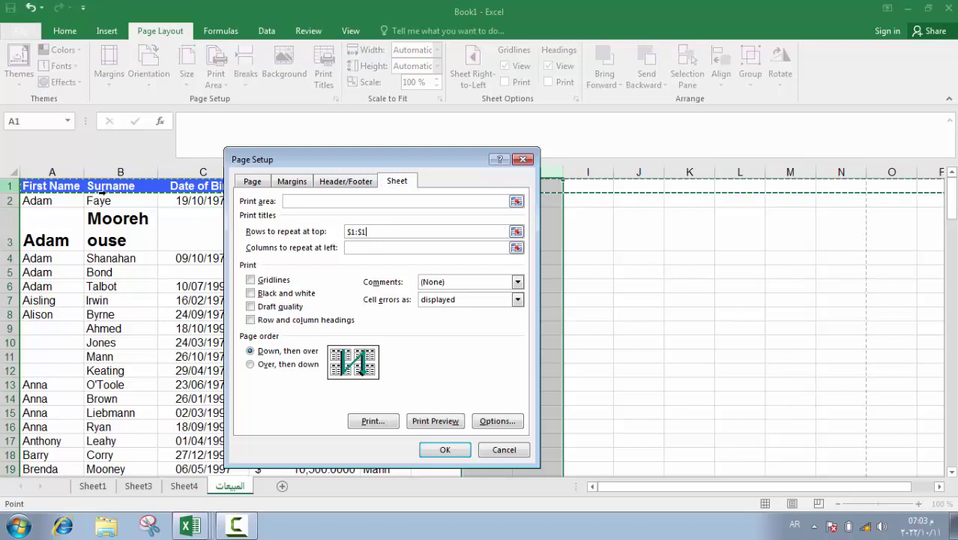
click(427, 450)
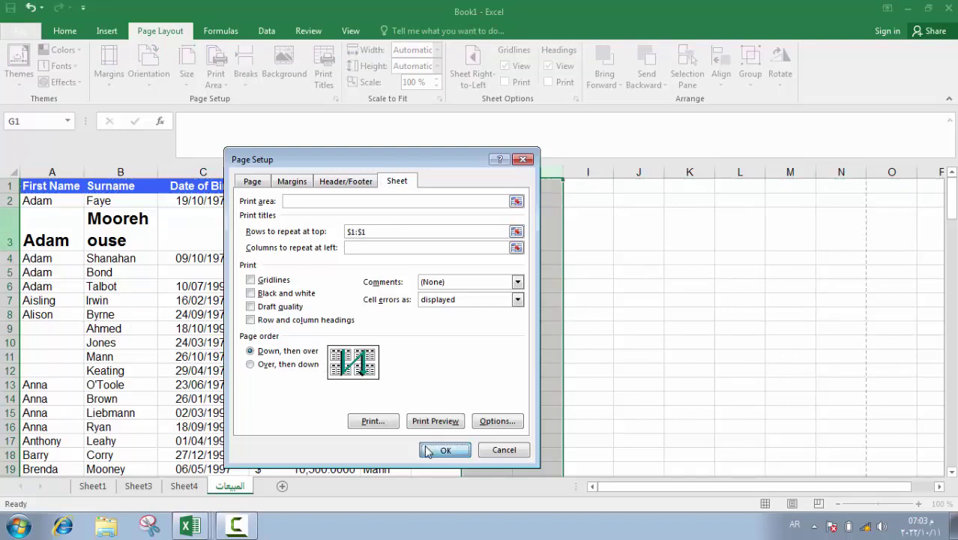
click(372, 314)
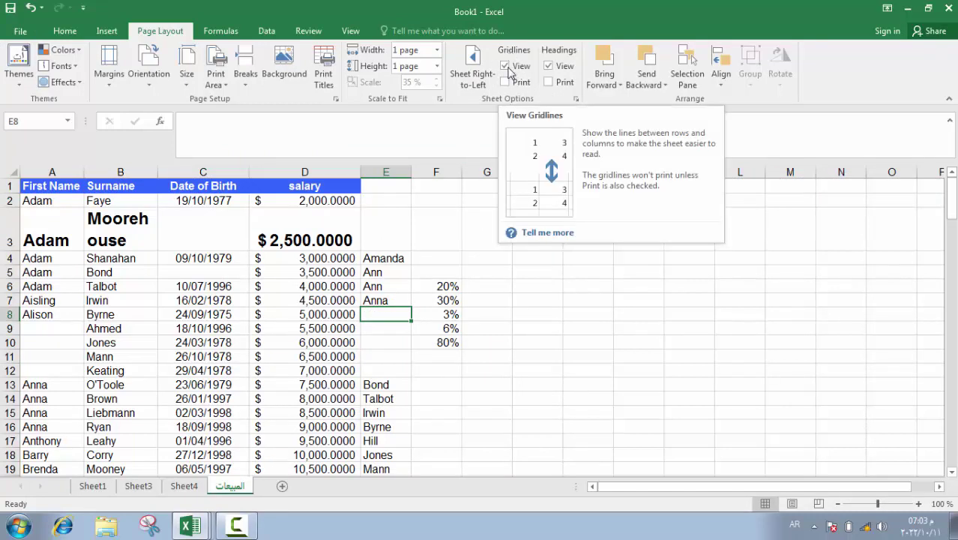
- Switch on Print for both Gridlines and Headings in Sheet Options, with both still shown on screen
click(547, 66)
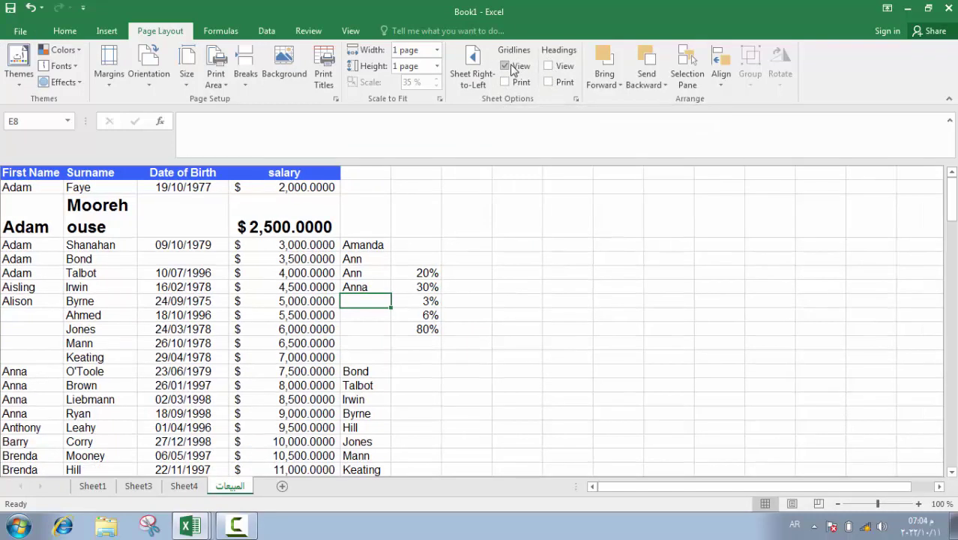
click(504, 66)
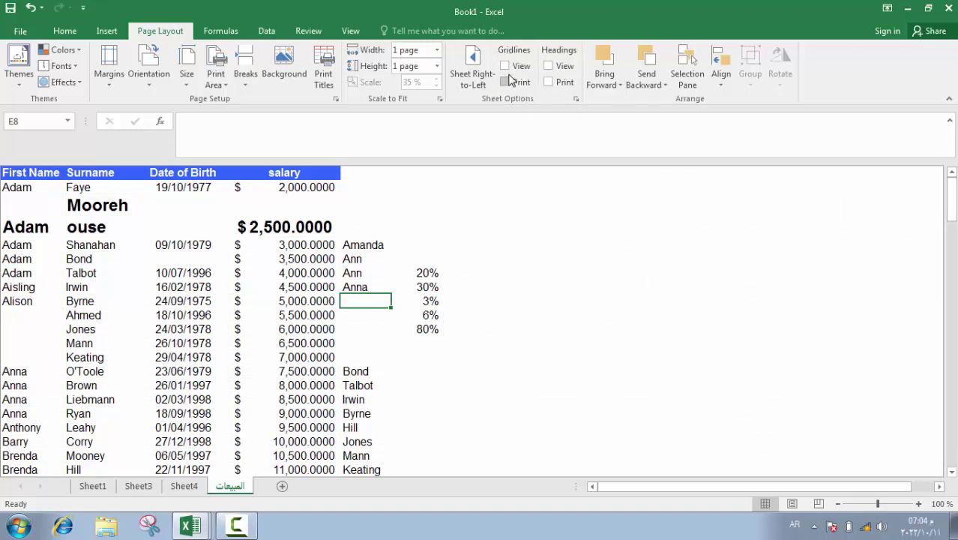
click(505, 65)
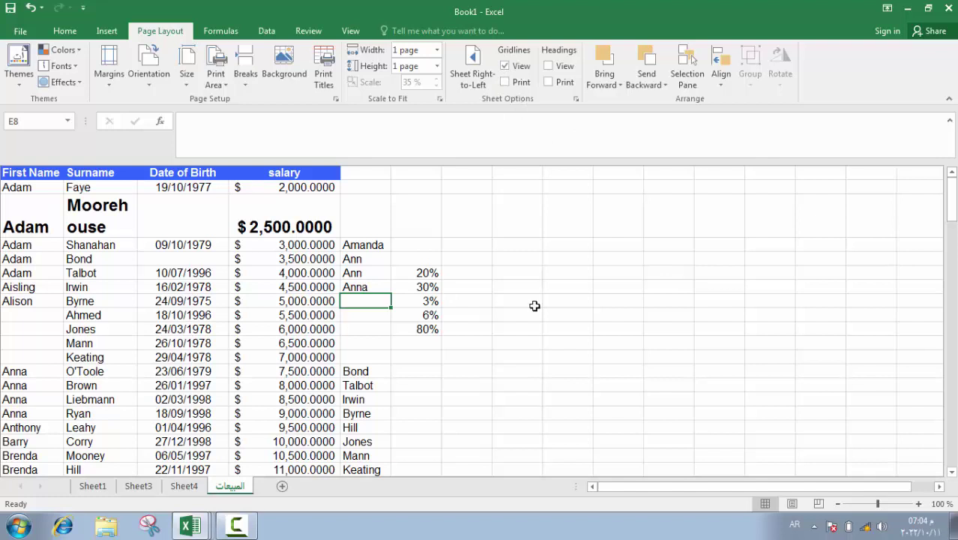
click(505, 81)
click(548, 66)
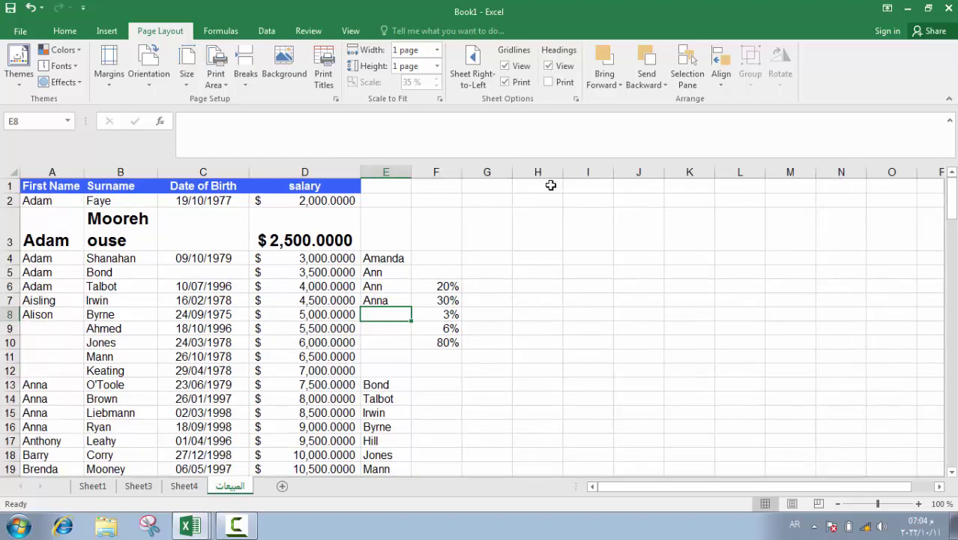
click(550, 82)
- Start the sheet spell check and replace the first flagged names, including Leonara, with suggestions
click(308, 30)
click(19, 68)
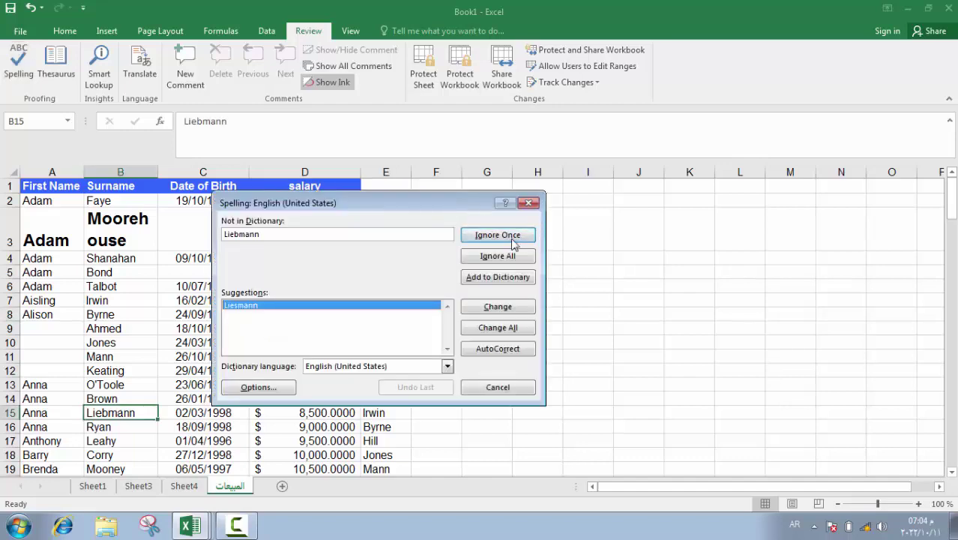
click(522, 310)
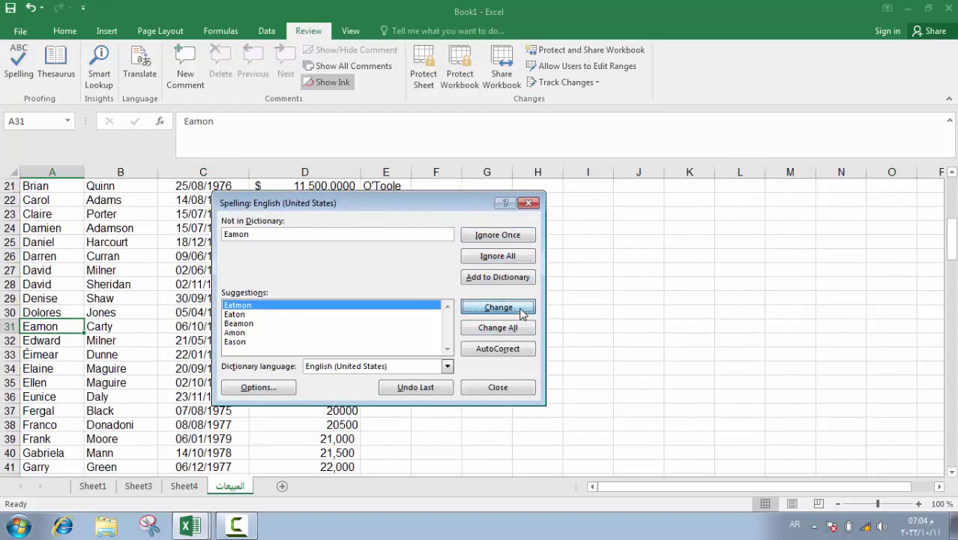
click(523, 311)
click(523, 310)
click(522, 310)
click(522, 310)
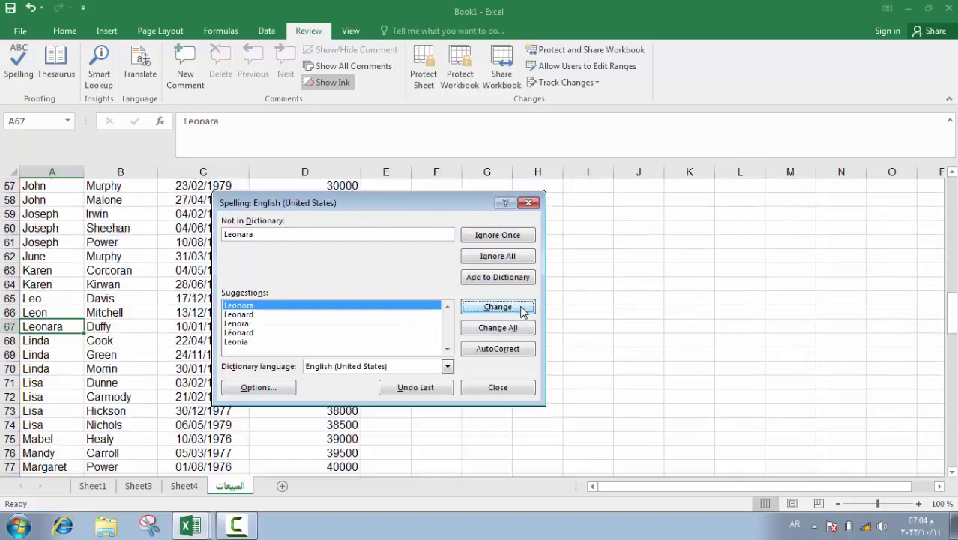
click(522, 310)
- Use Change All on the remaining flagged names such as Oxby and Loutsios
click(514, 329)
click(514, 329)
click(514, 329)
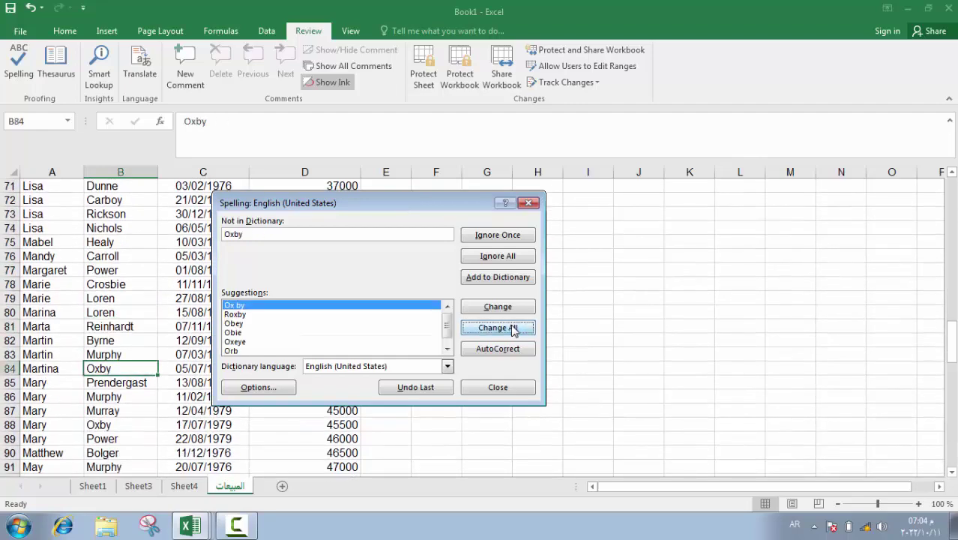
click(514, 329)
click(514, 329)
click(514, 329)
click(514, 329)
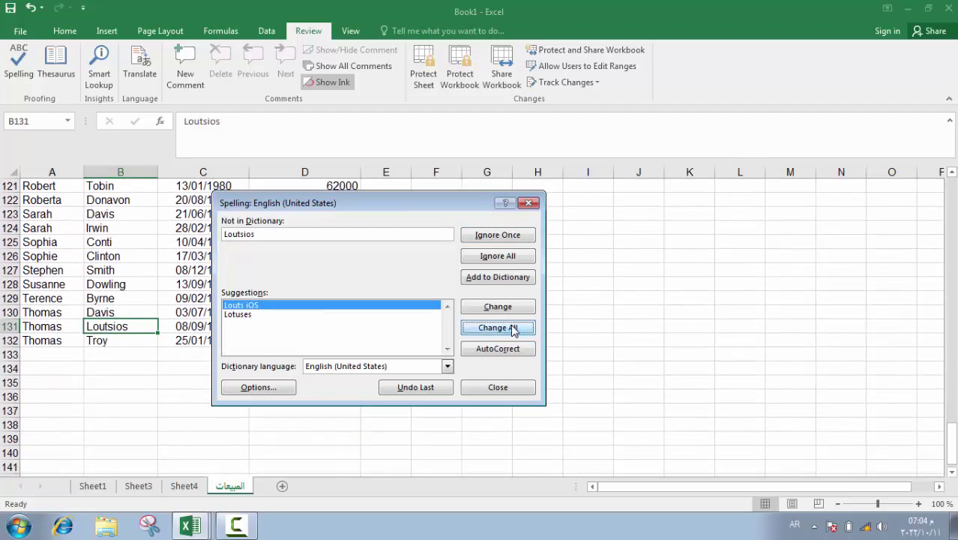
click(514, 329)
- Restart the check from the top, change Moorehouse to Morehouse everywhere, then select cell I4
click(466, 302)
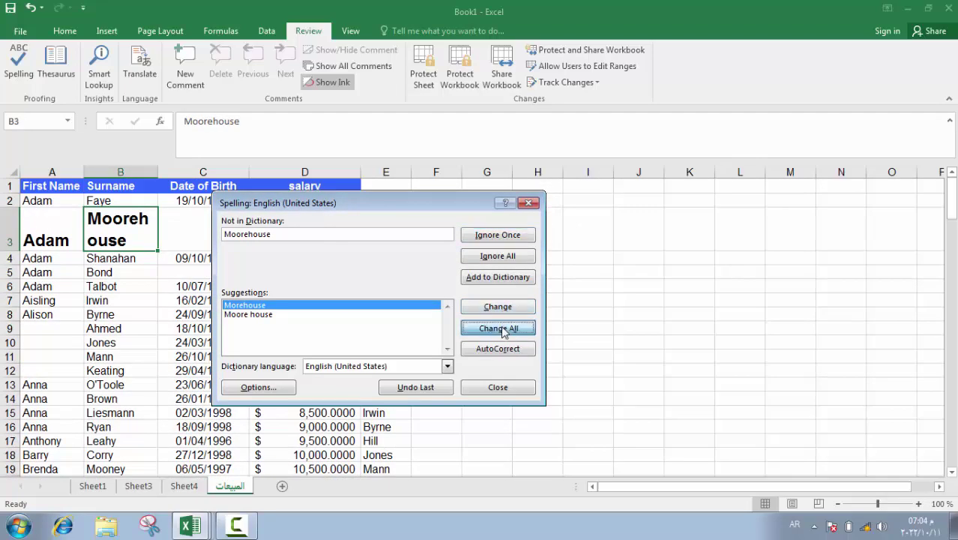
click(503, 327)
click(485, 302)
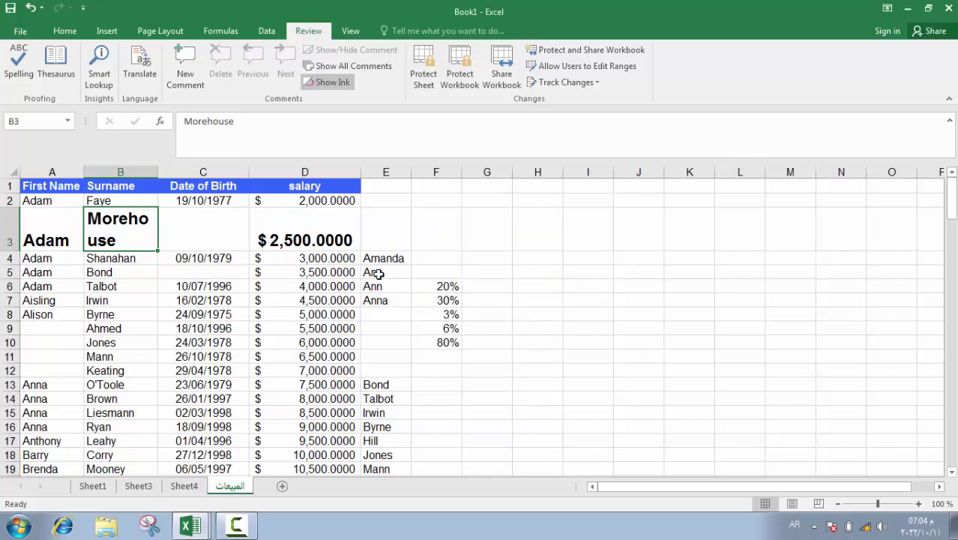
click(569, 259)
click(349, 31)
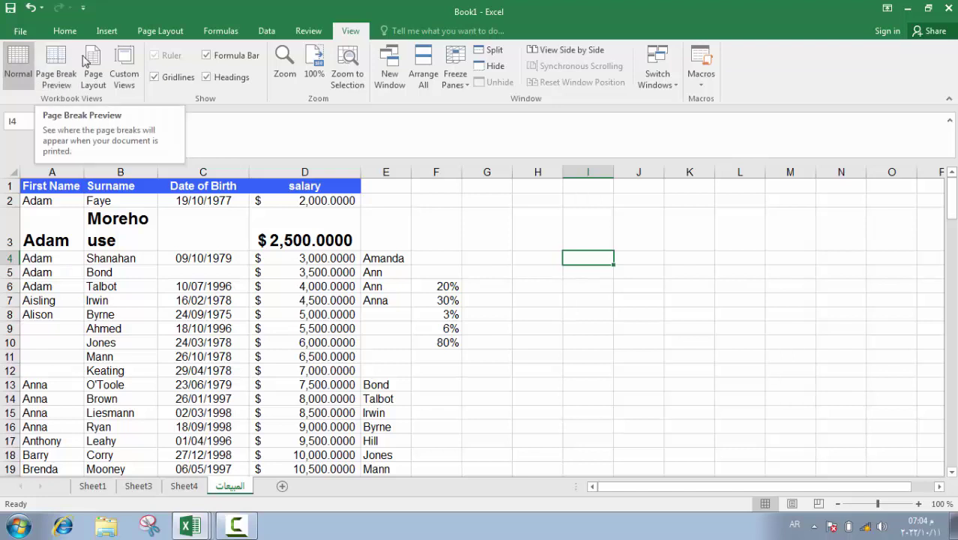
- Set a custom zoom of 120% for the sheet
click(284, 66)
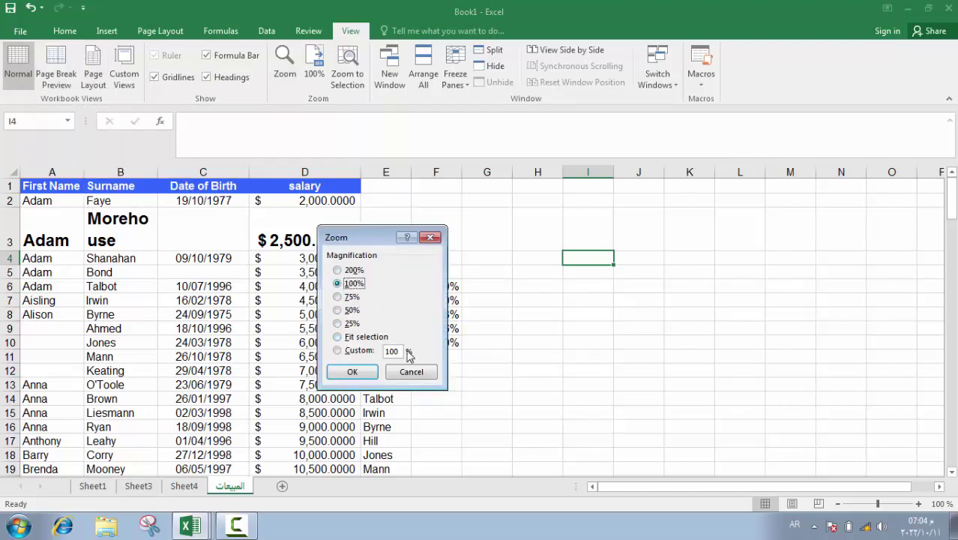
drag(395, 350, 353, 350)
text(1)
click(352, 372)
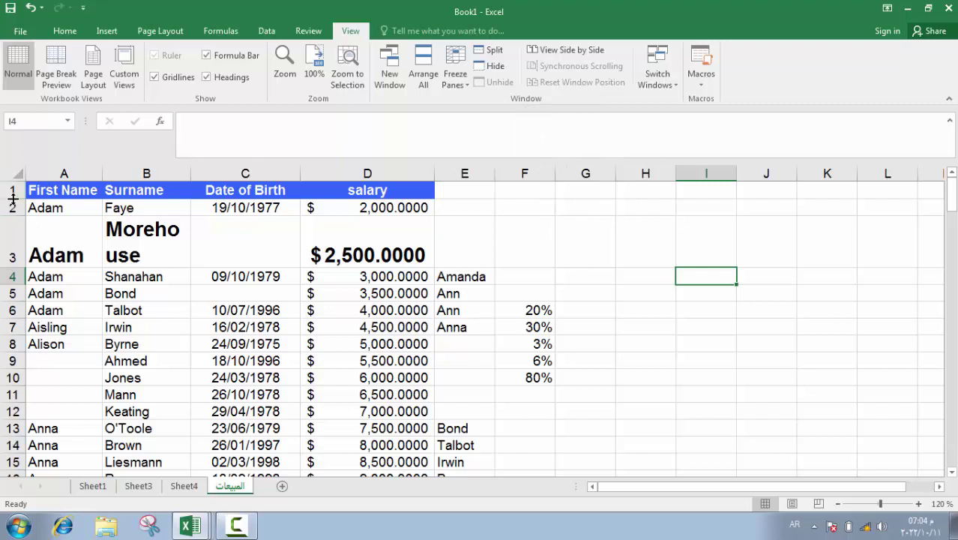
click(7, 223)
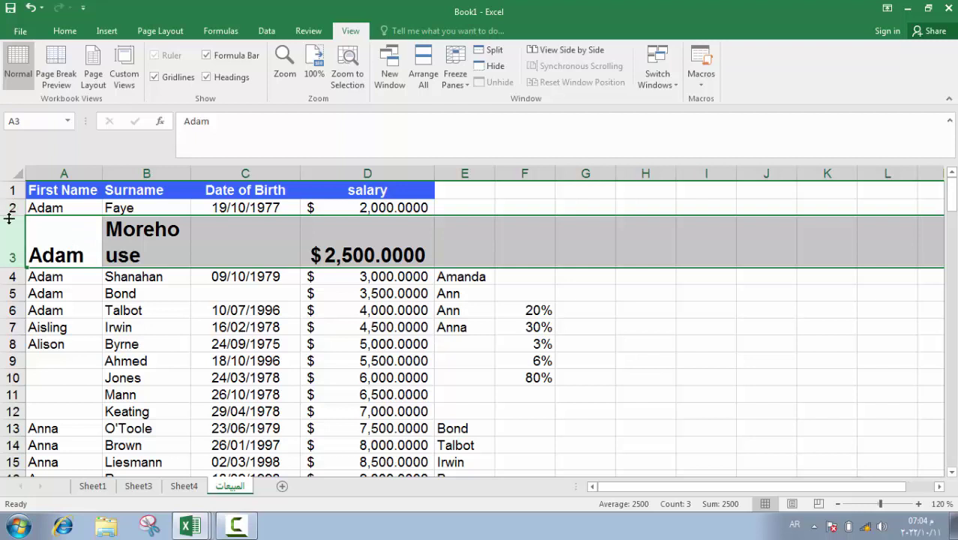
click(454, 75)
click(494, 102)
scroll(403, 305, down, 4)
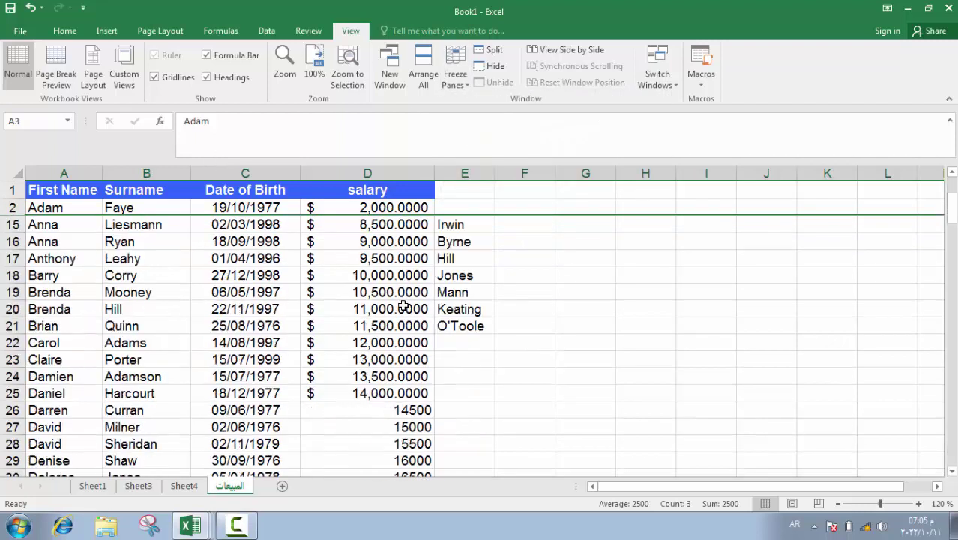
scroll(403, 305, down, 8)
scroll(396, 278, down, 13)
scroll(325, 274, up, 5)
scroll(327, 275, up, 10)
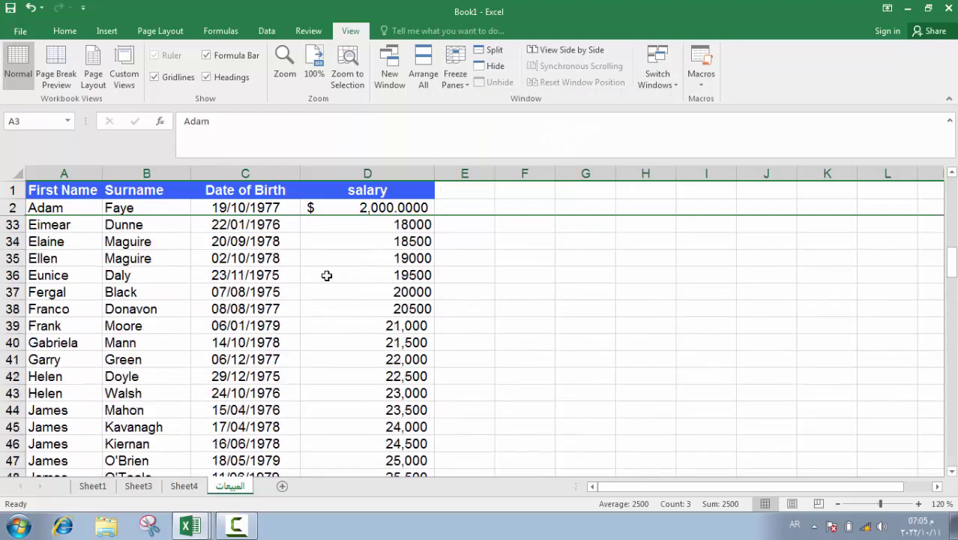
scroll(326, 275, up, 10)
click(442, 85)
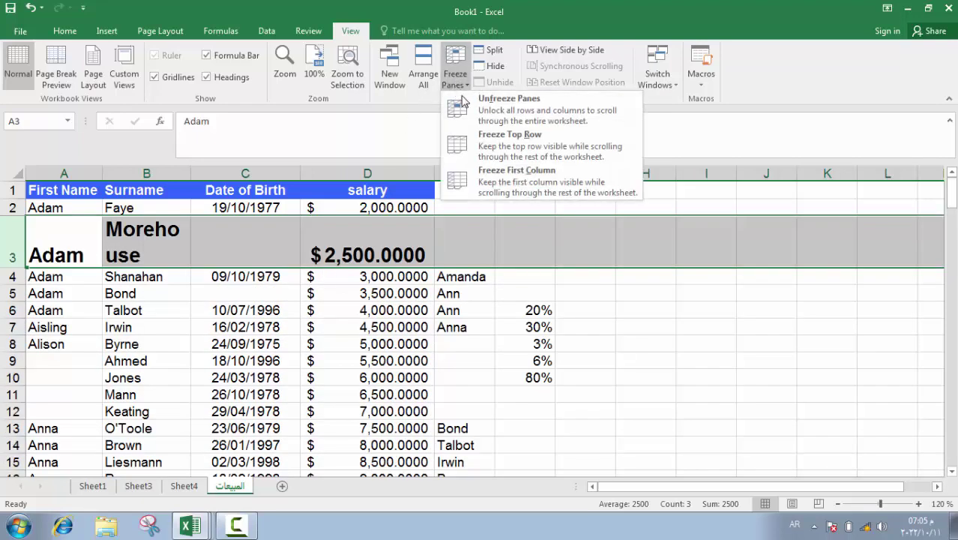
click(495, 101)
click(378, 306)
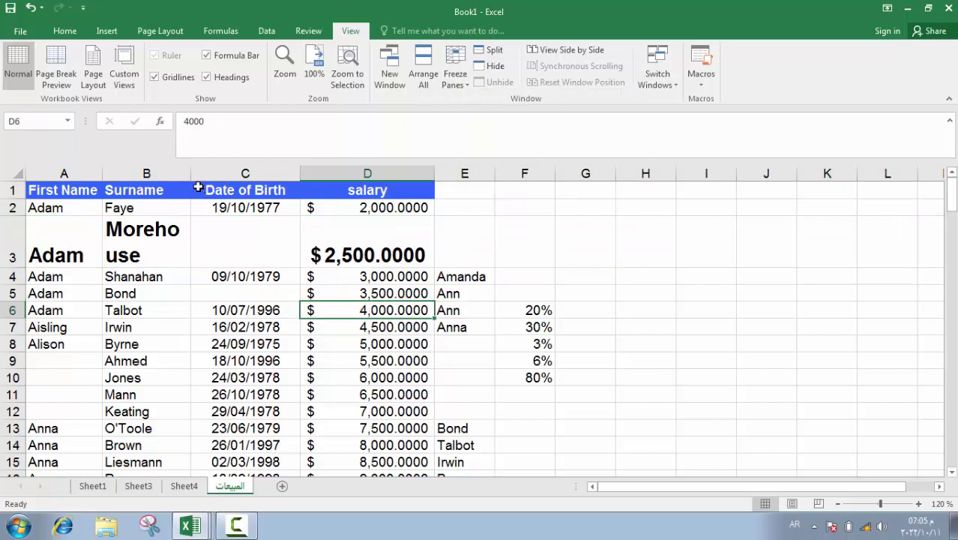
click(147, 172)
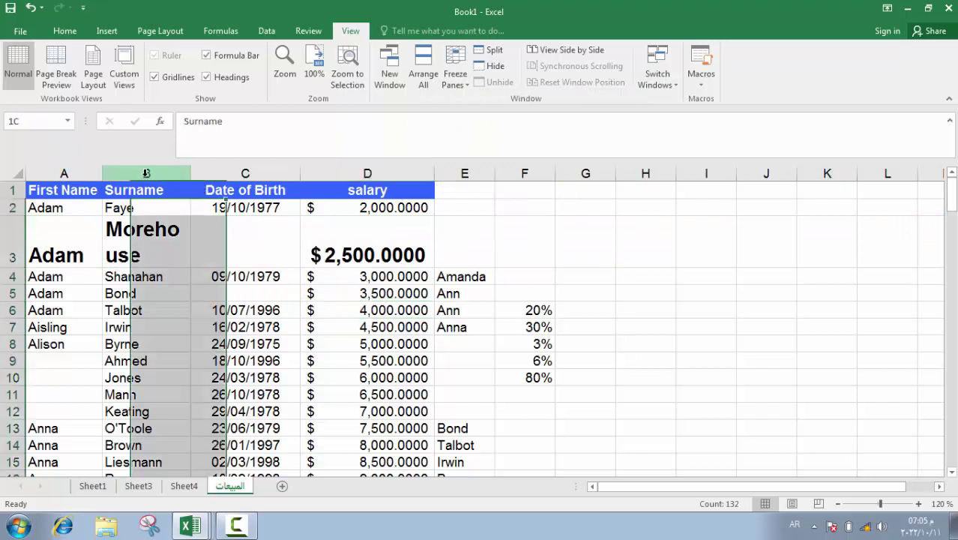
click(453, 75)
click(495, 101)
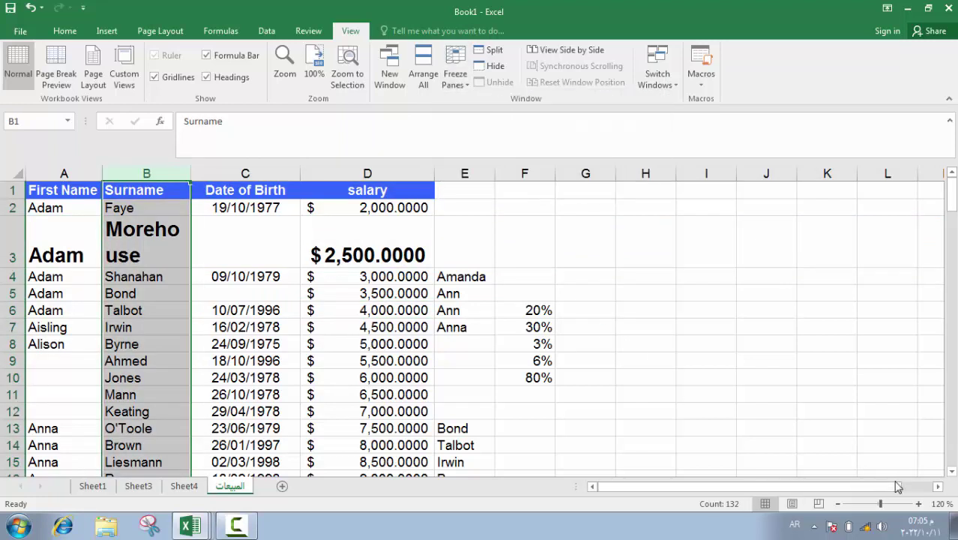
click(929, 486)
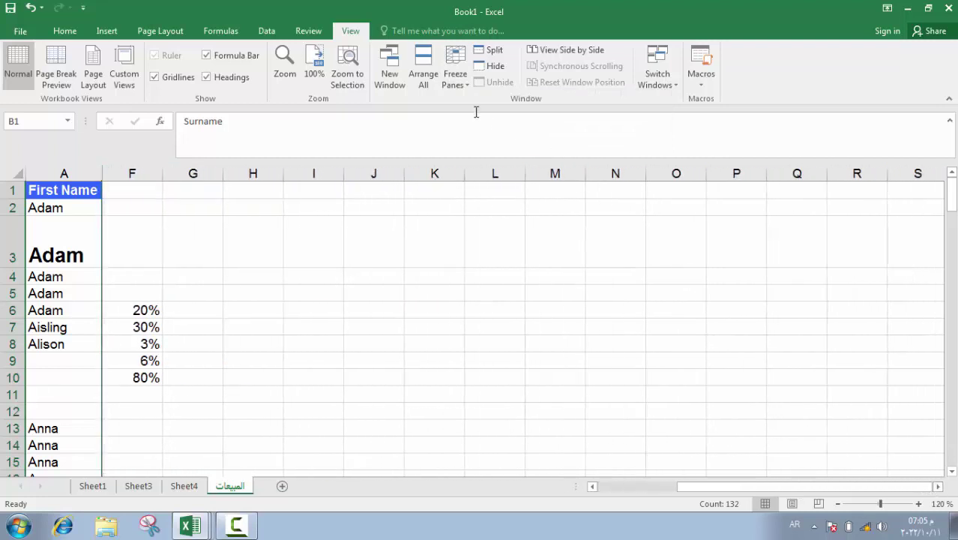
click(464, 86)
click(476, 109)
click(239, 253)
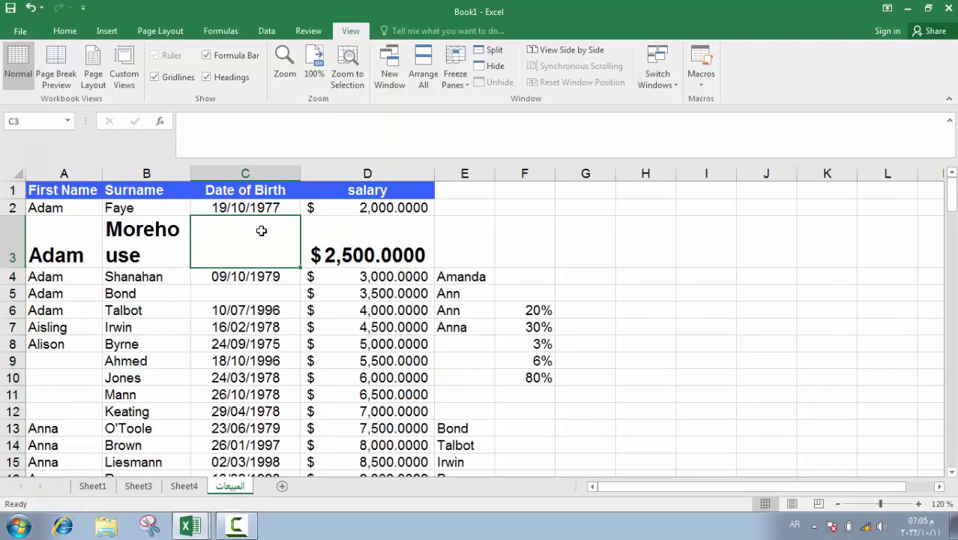
click(455, 83)
click(470, 113)
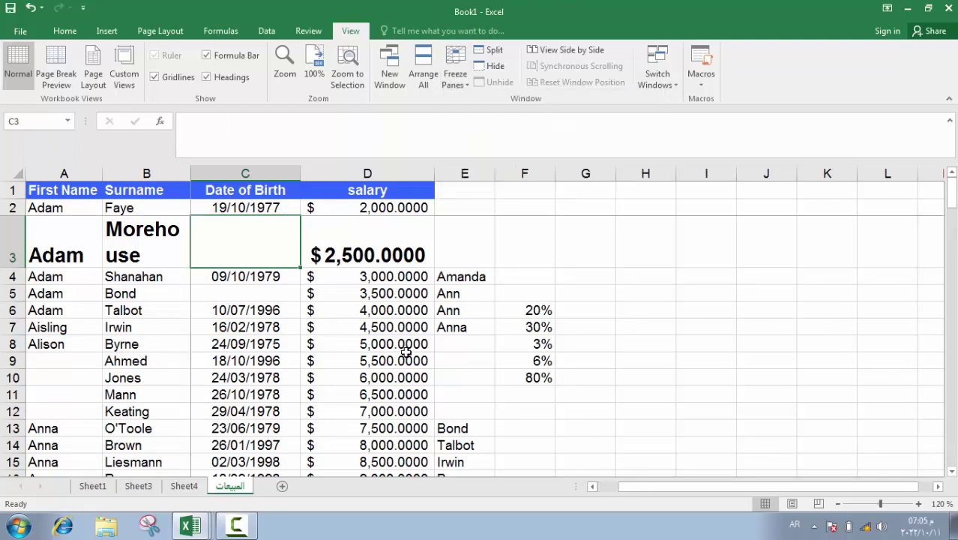
scroll(409, 348, down, 8)
click(937, 485)
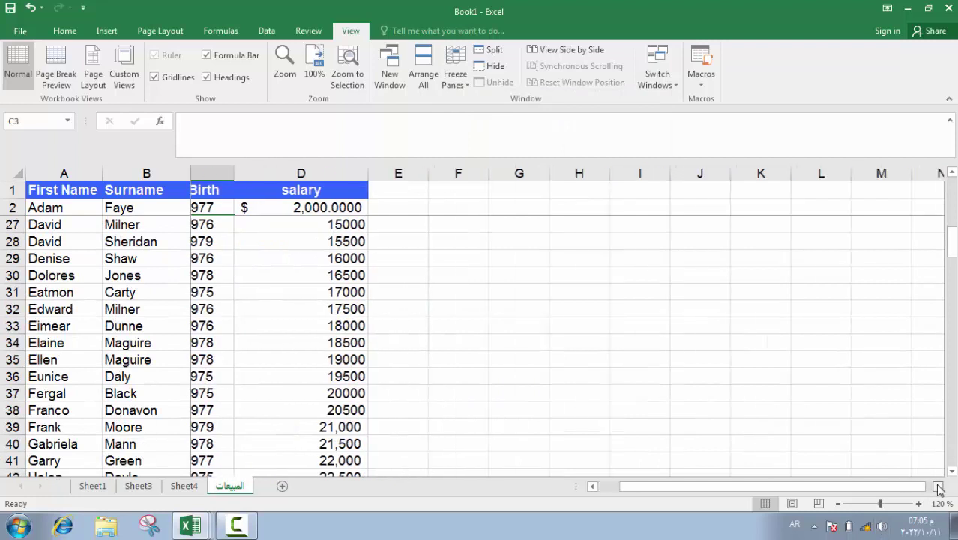
click(462, 88)
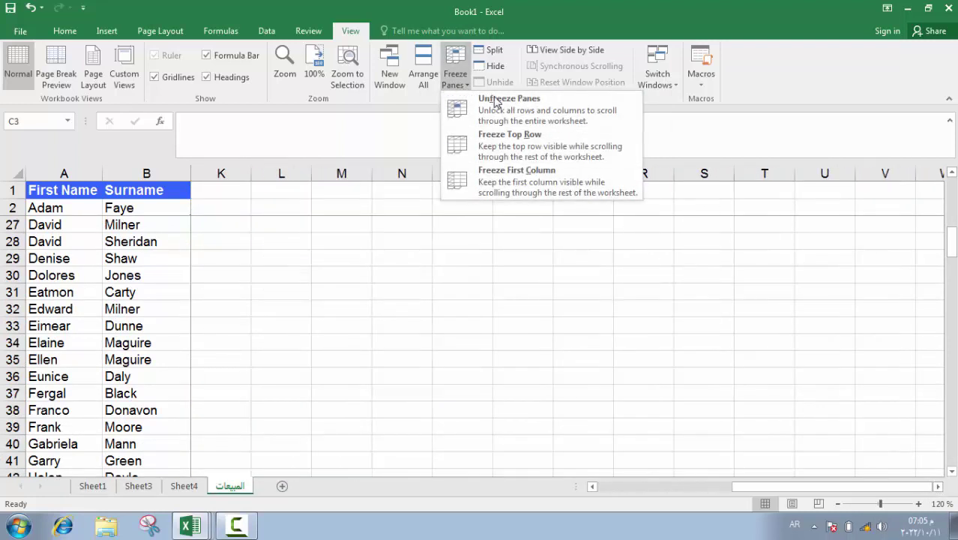
click(497, 101)
click(502, 274)
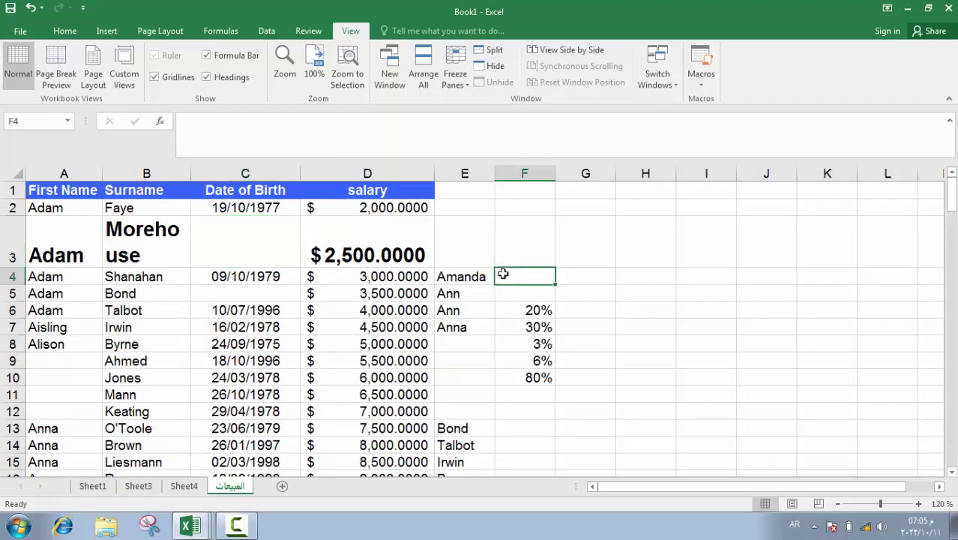
click(236, 524)
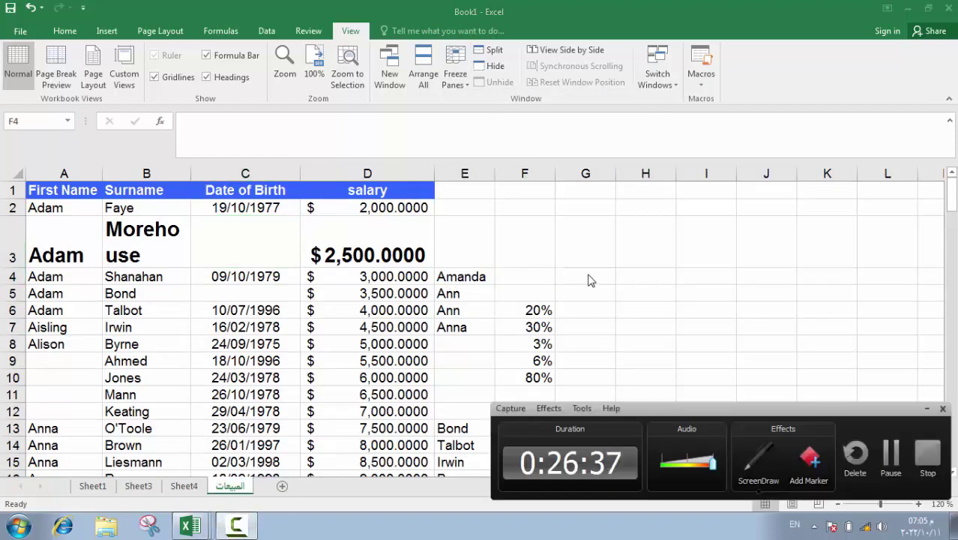
click(666, 244)
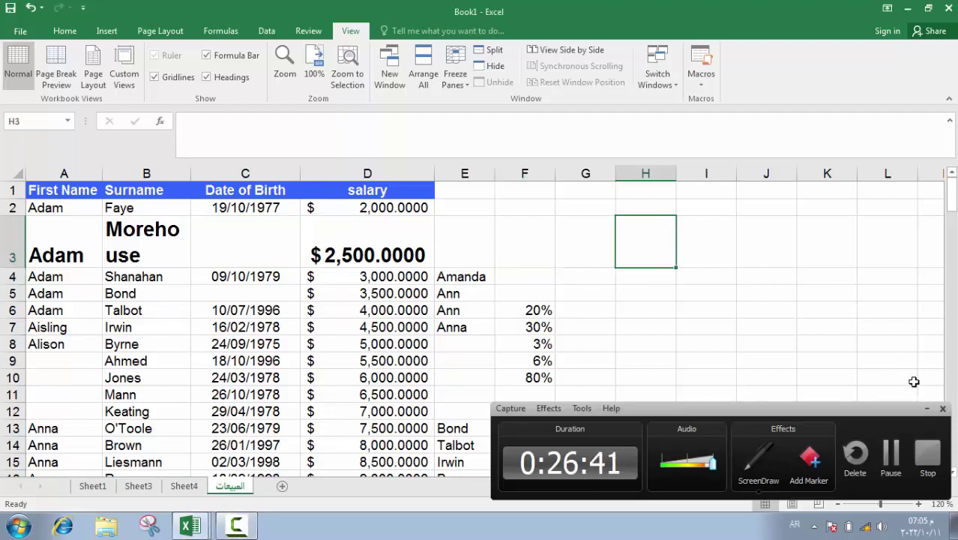